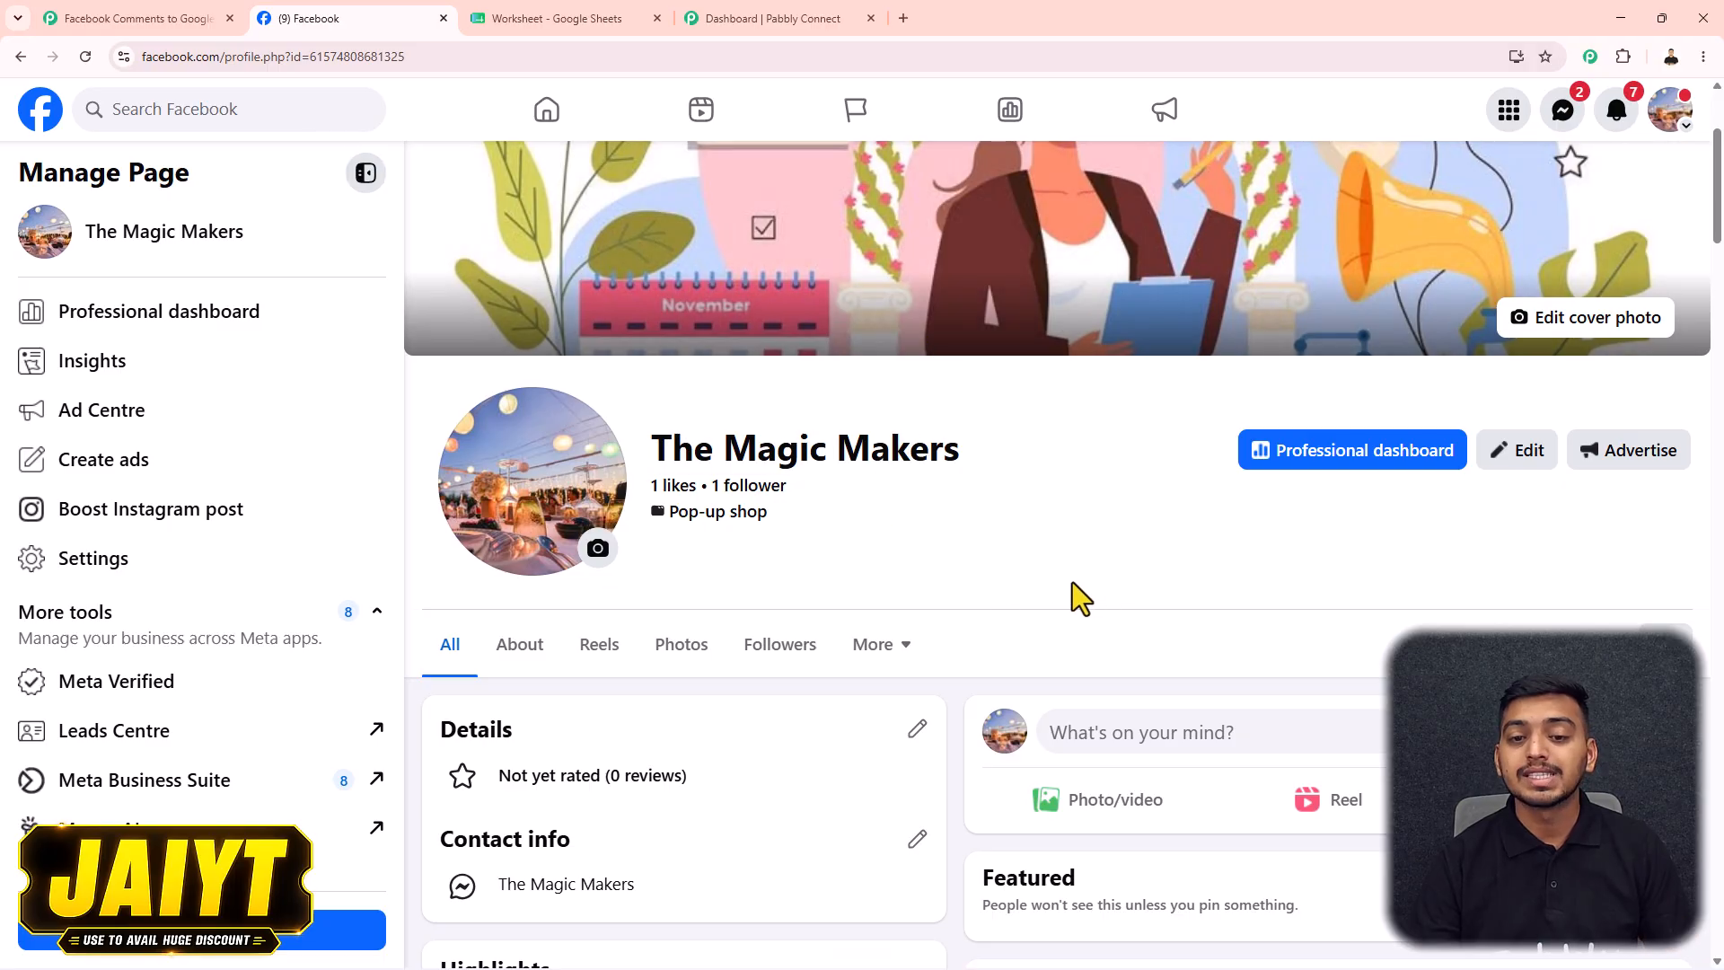
Review the Facebook page's posts, the finished Facebook Comments to Google Sheets workflow and the comment tracking sheet.
scroll(1069, 580, "down", 3)
scroll(1139, 674, "down", 4)
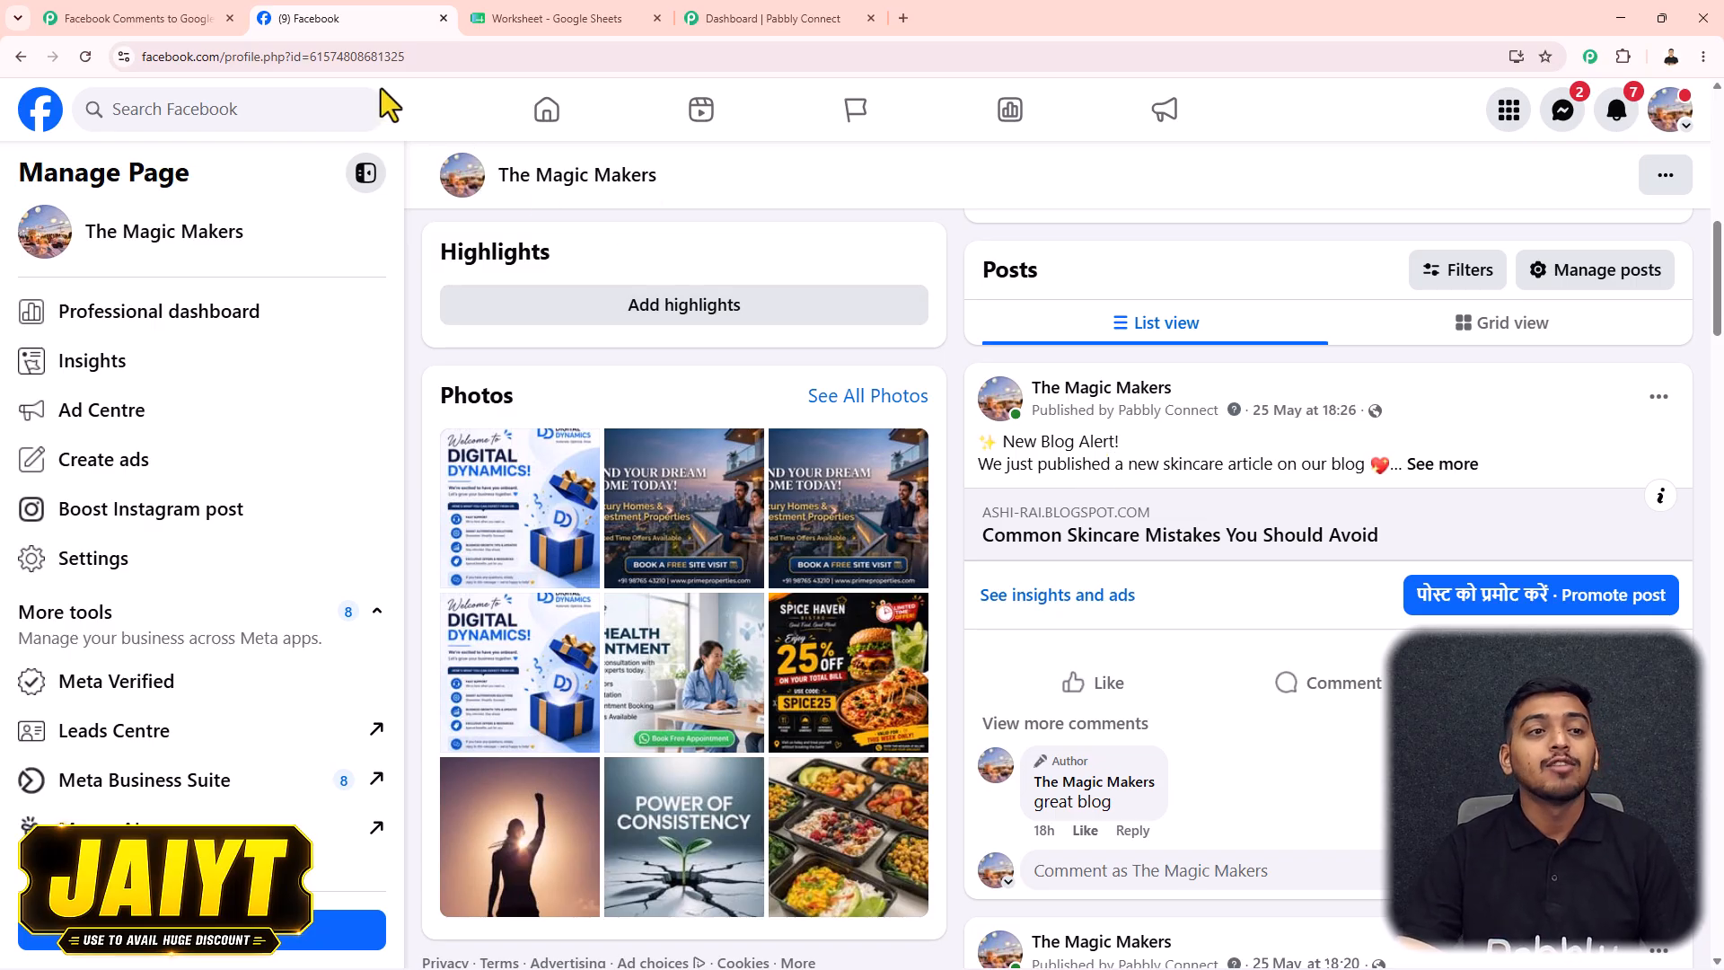
left_click(149, 18)
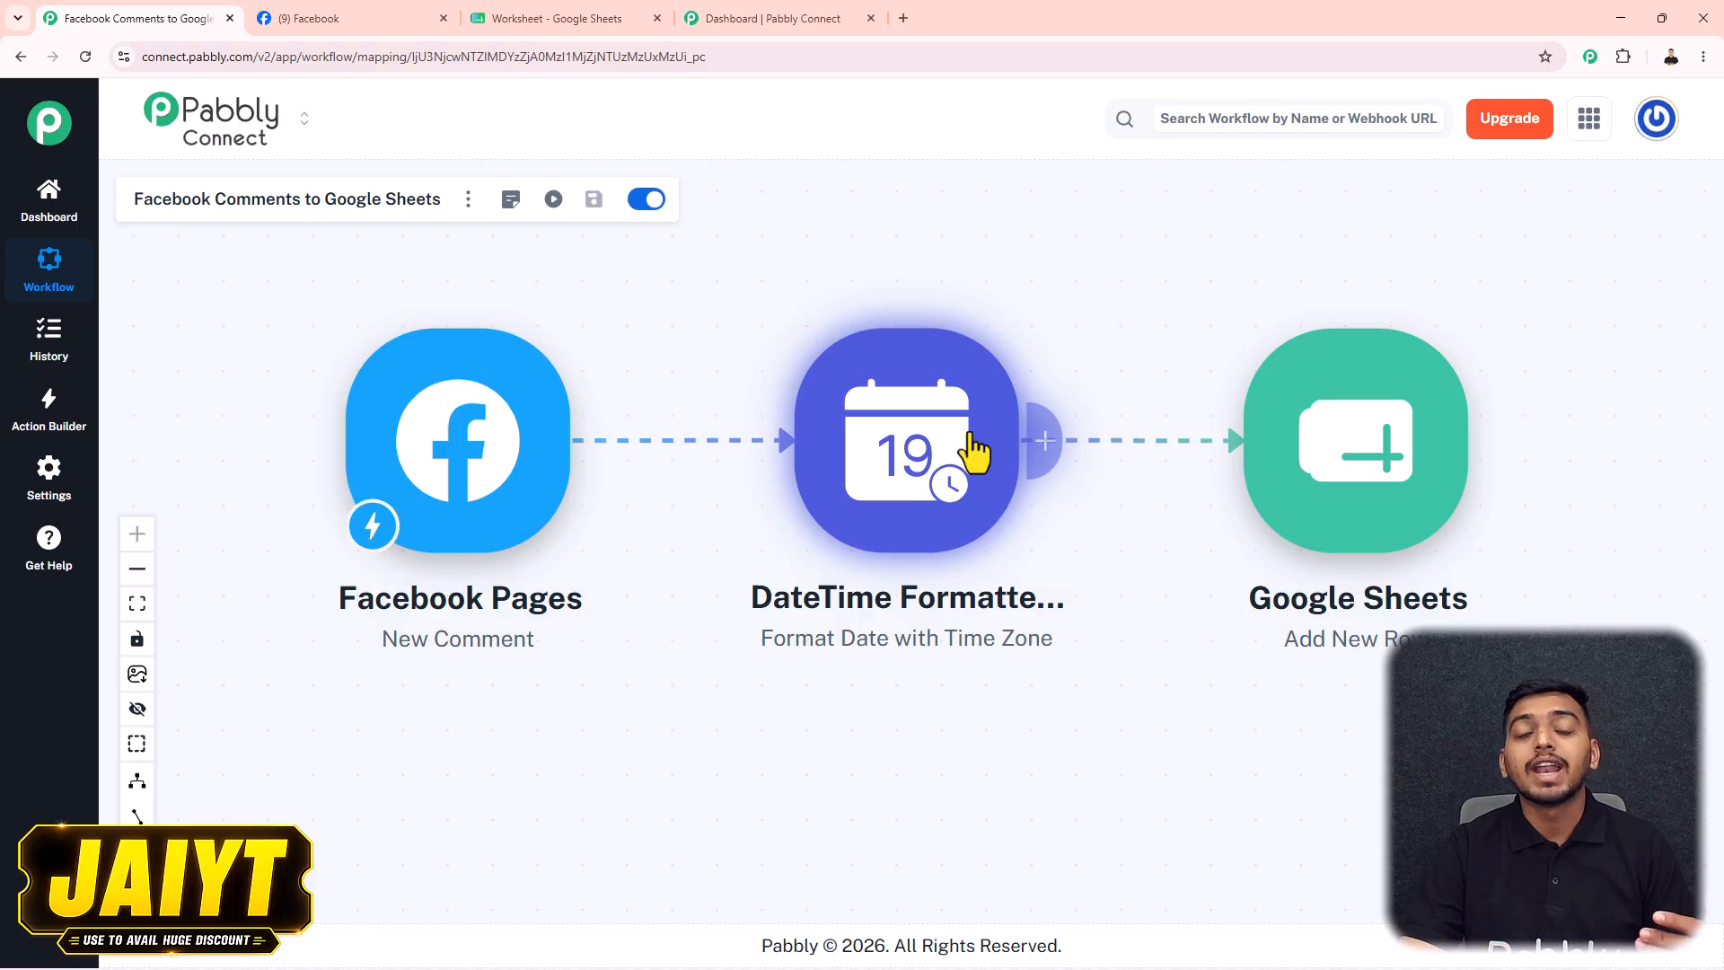
left_click(392, 16)
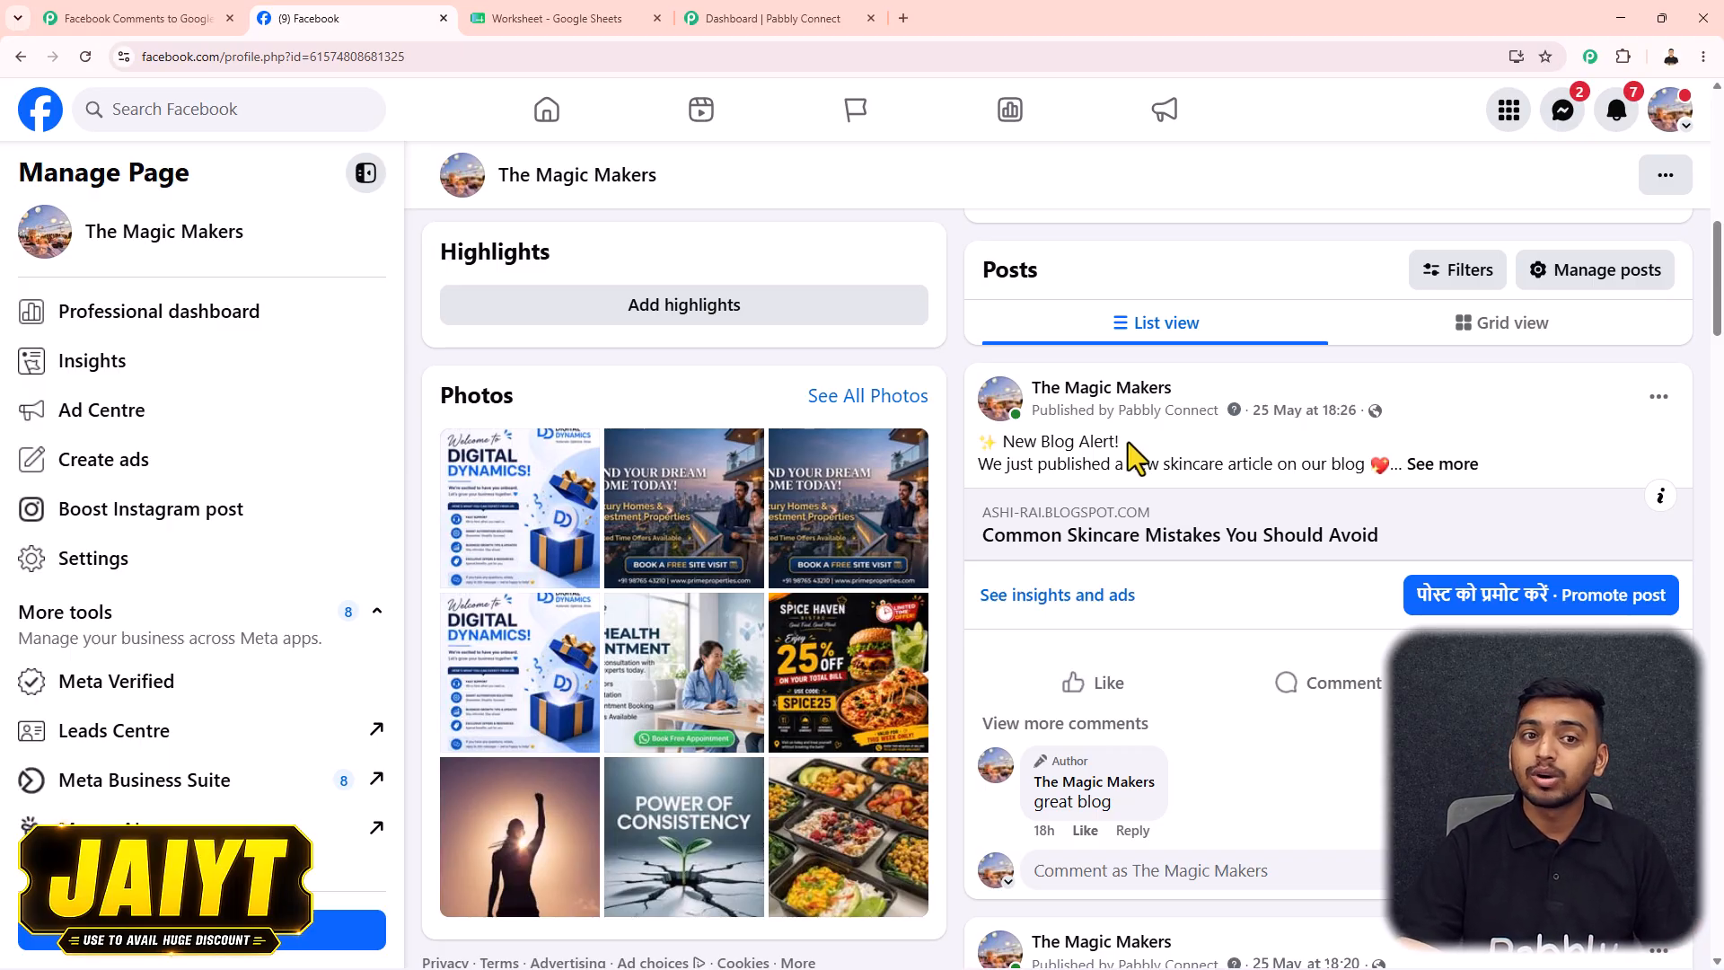
left_click(565, 20)
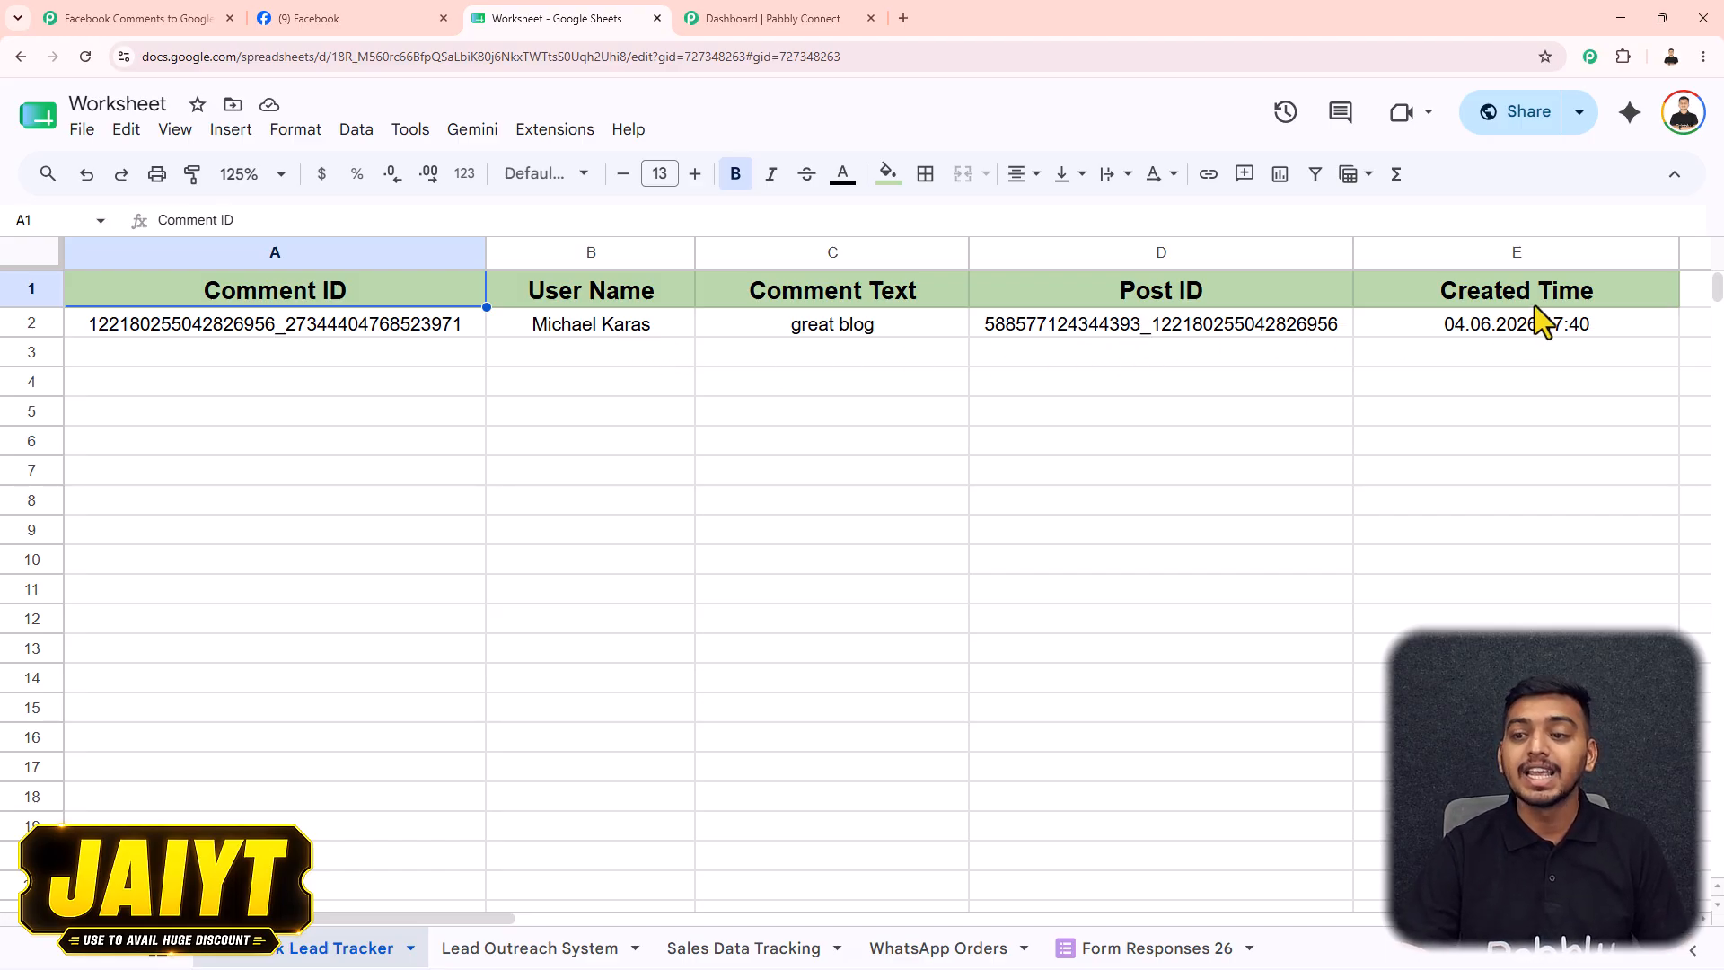
left_click(134, 18)
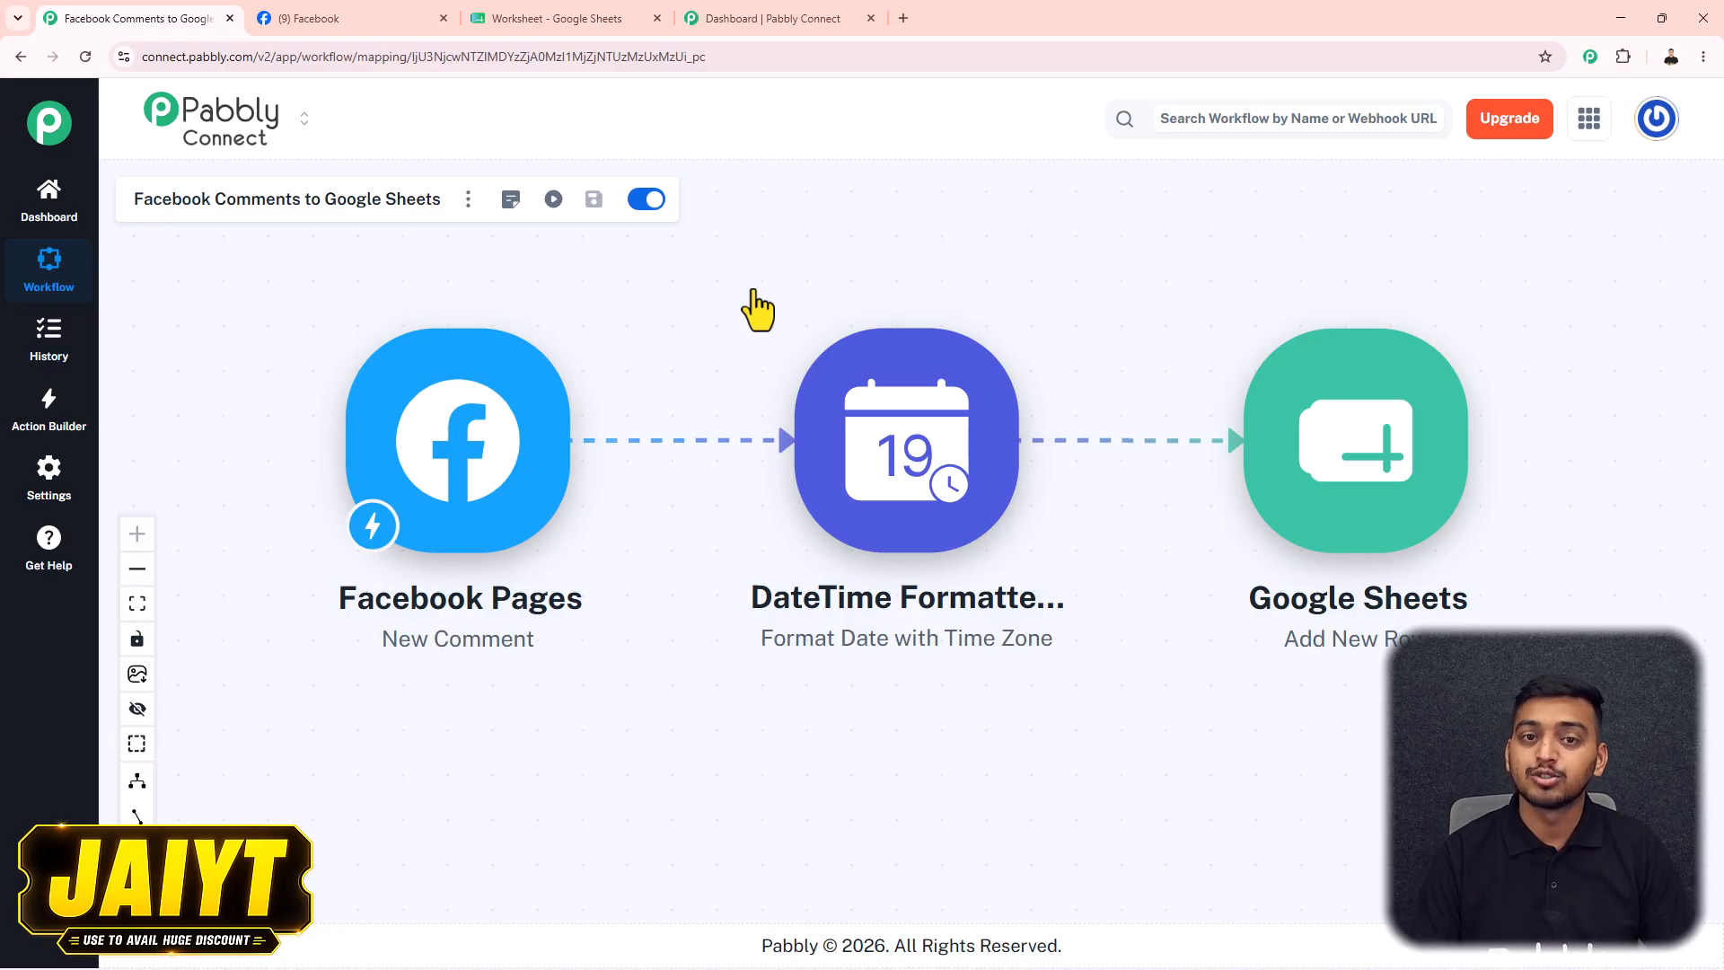
Open the Pabbly Connect website at pabbly.com/connect in a new browser tab.
left_click(827, 19)
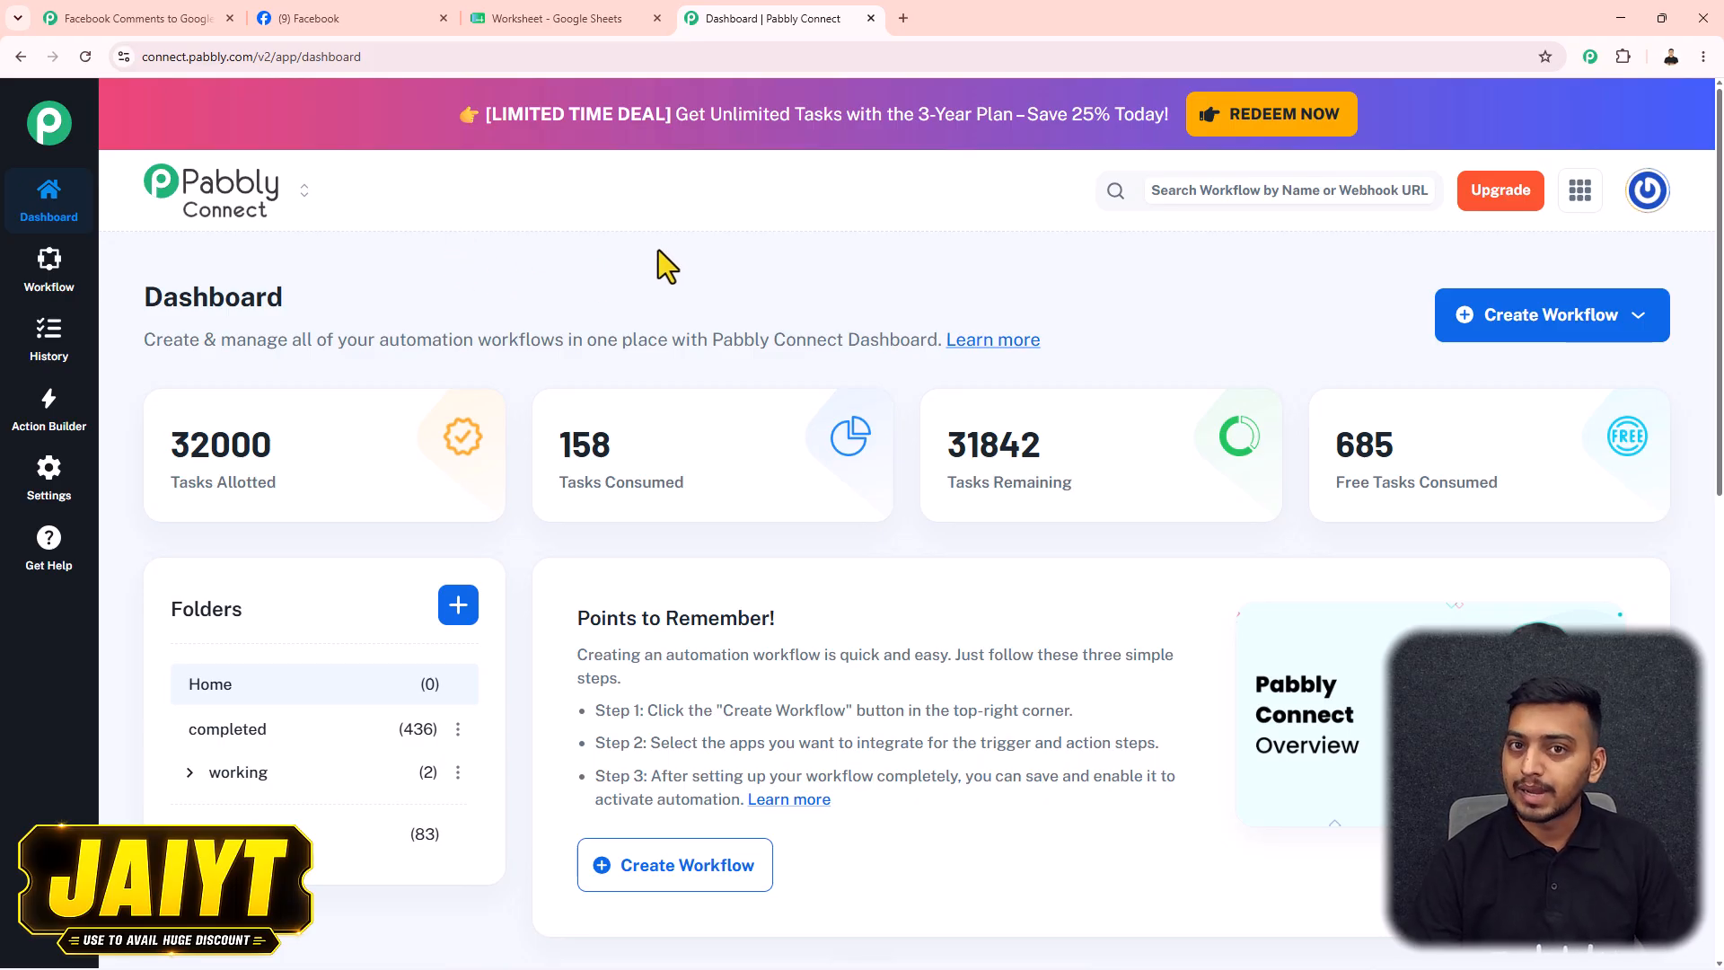
left_click(903, 19)
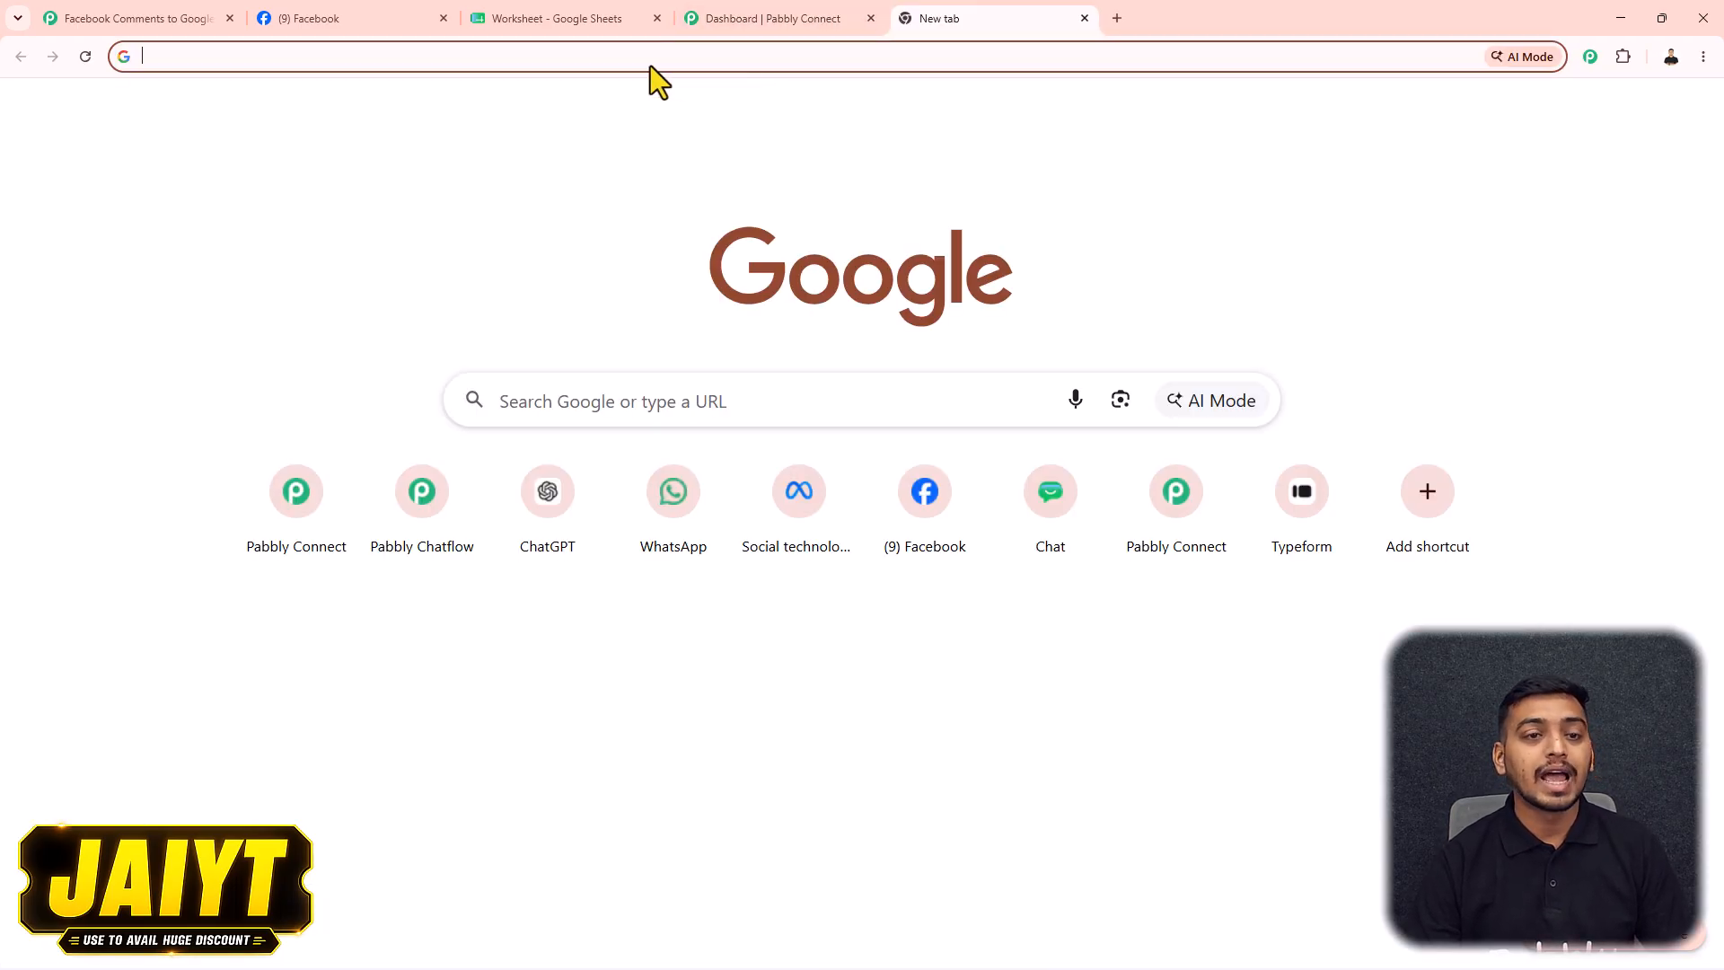
type("pabbly.com/chatflow")
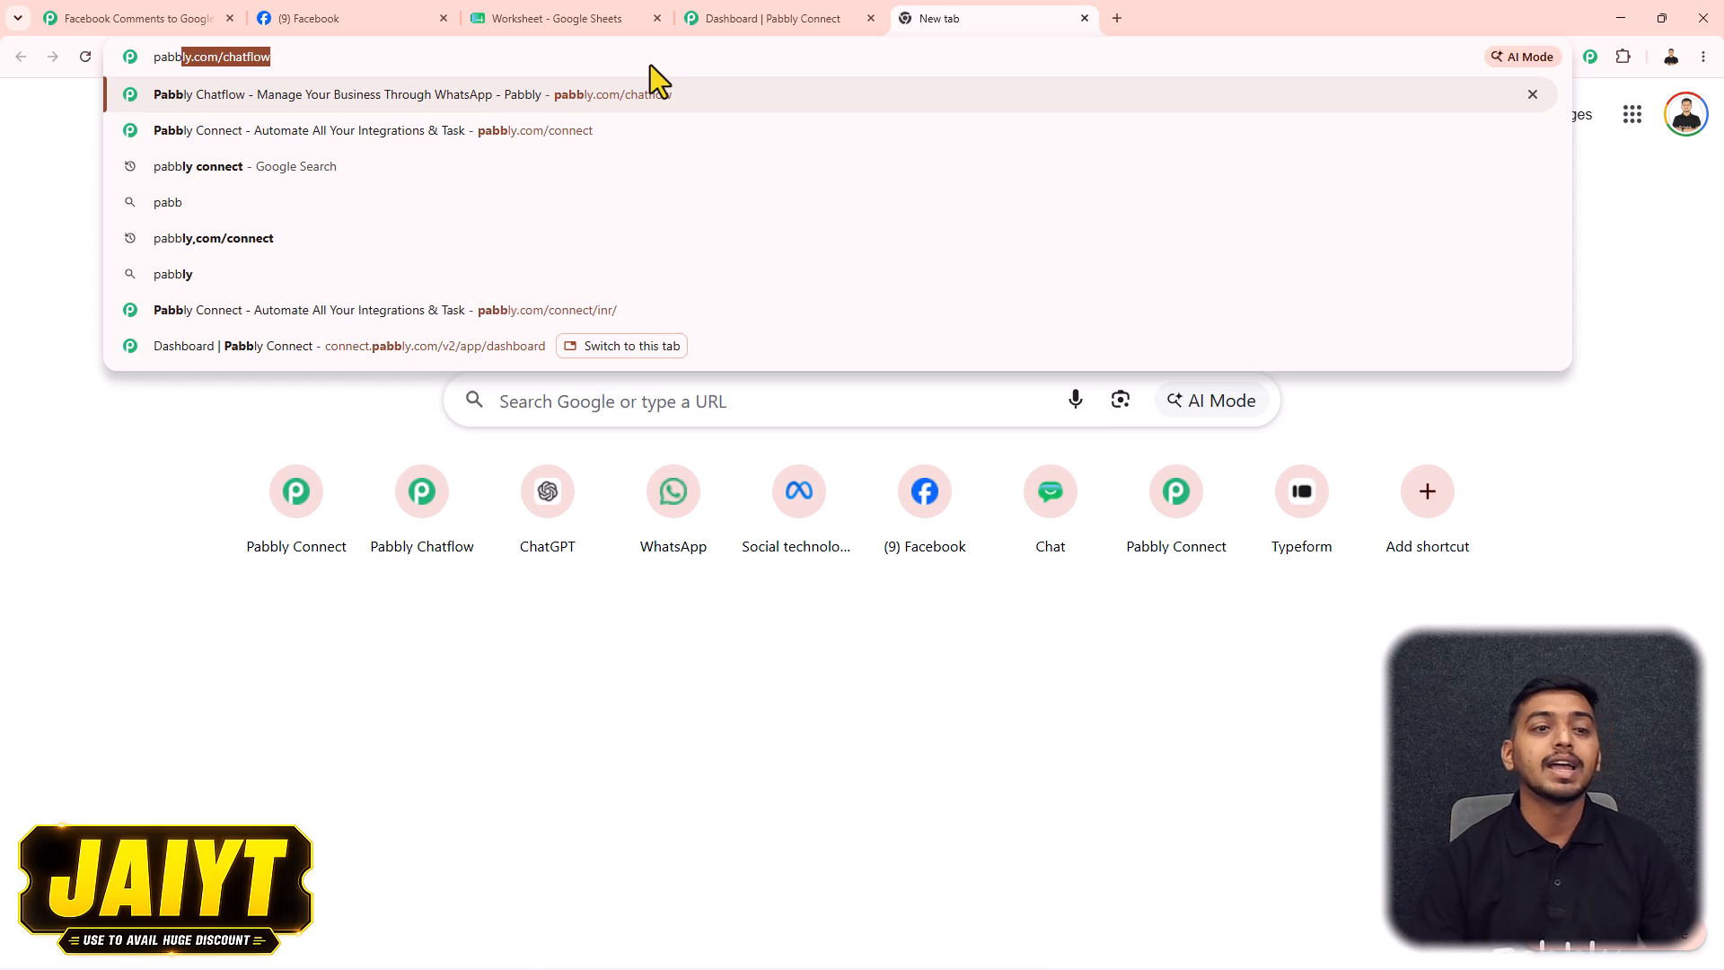
left_click(257, 130)
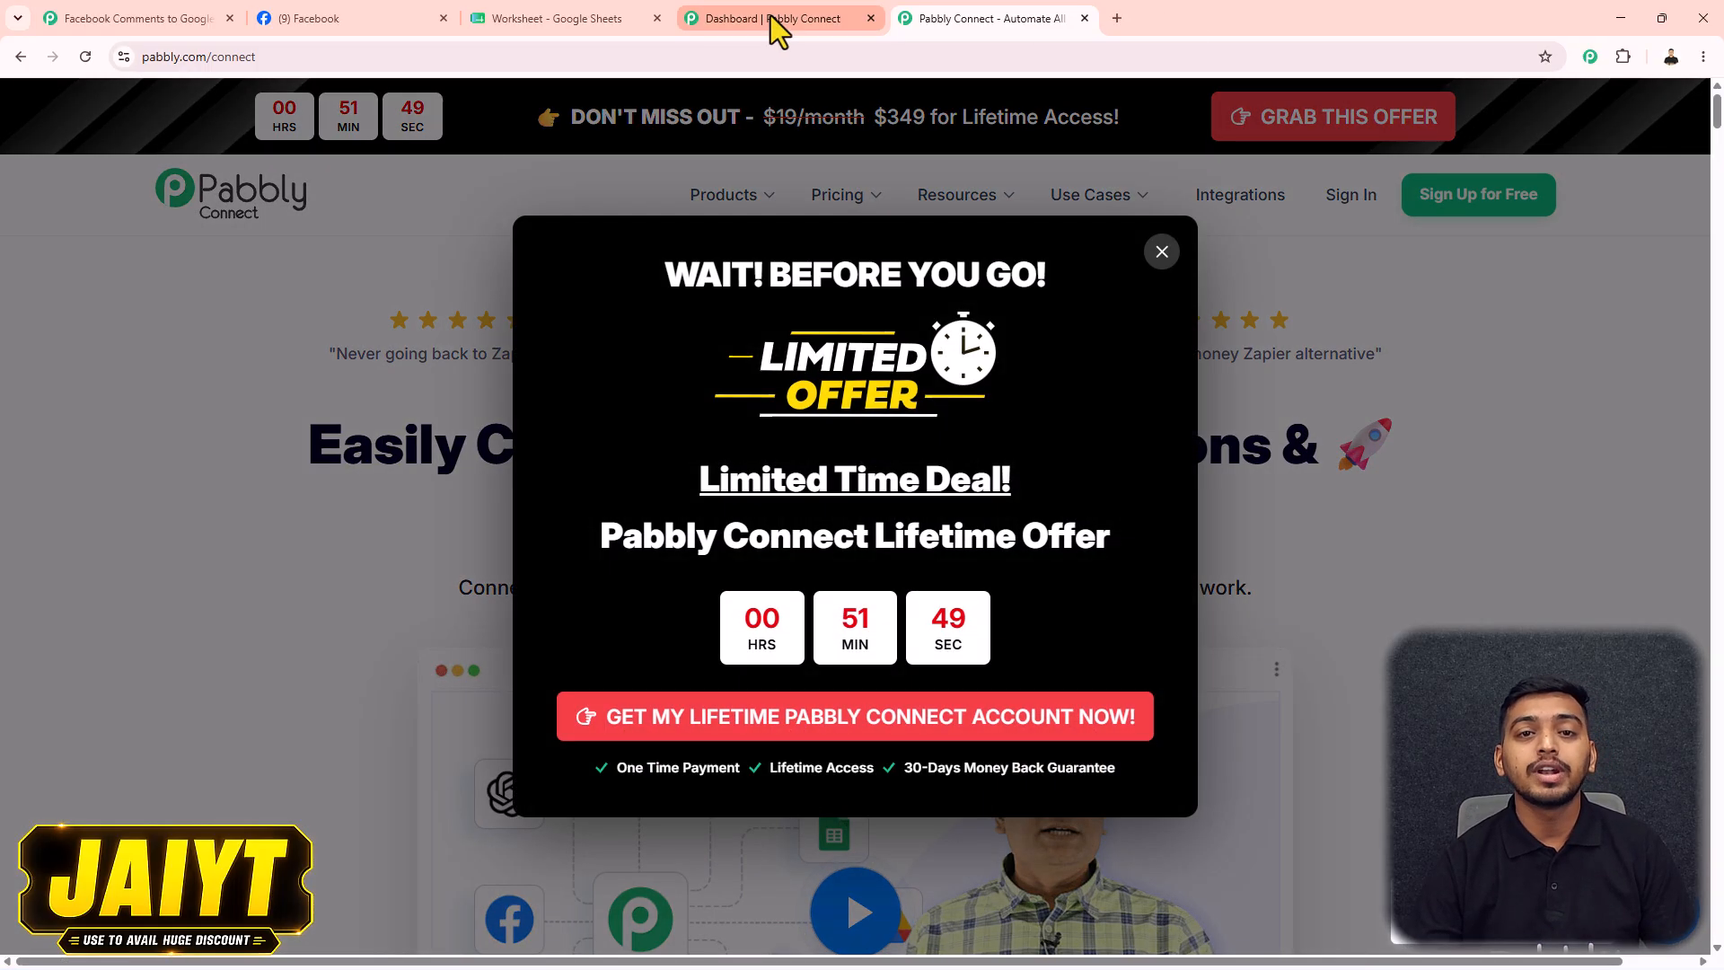
From the Pabbly Connect dashboard, begin creating a workflow using Quick Builder with a fresh conversation.
left_click(771, 16)
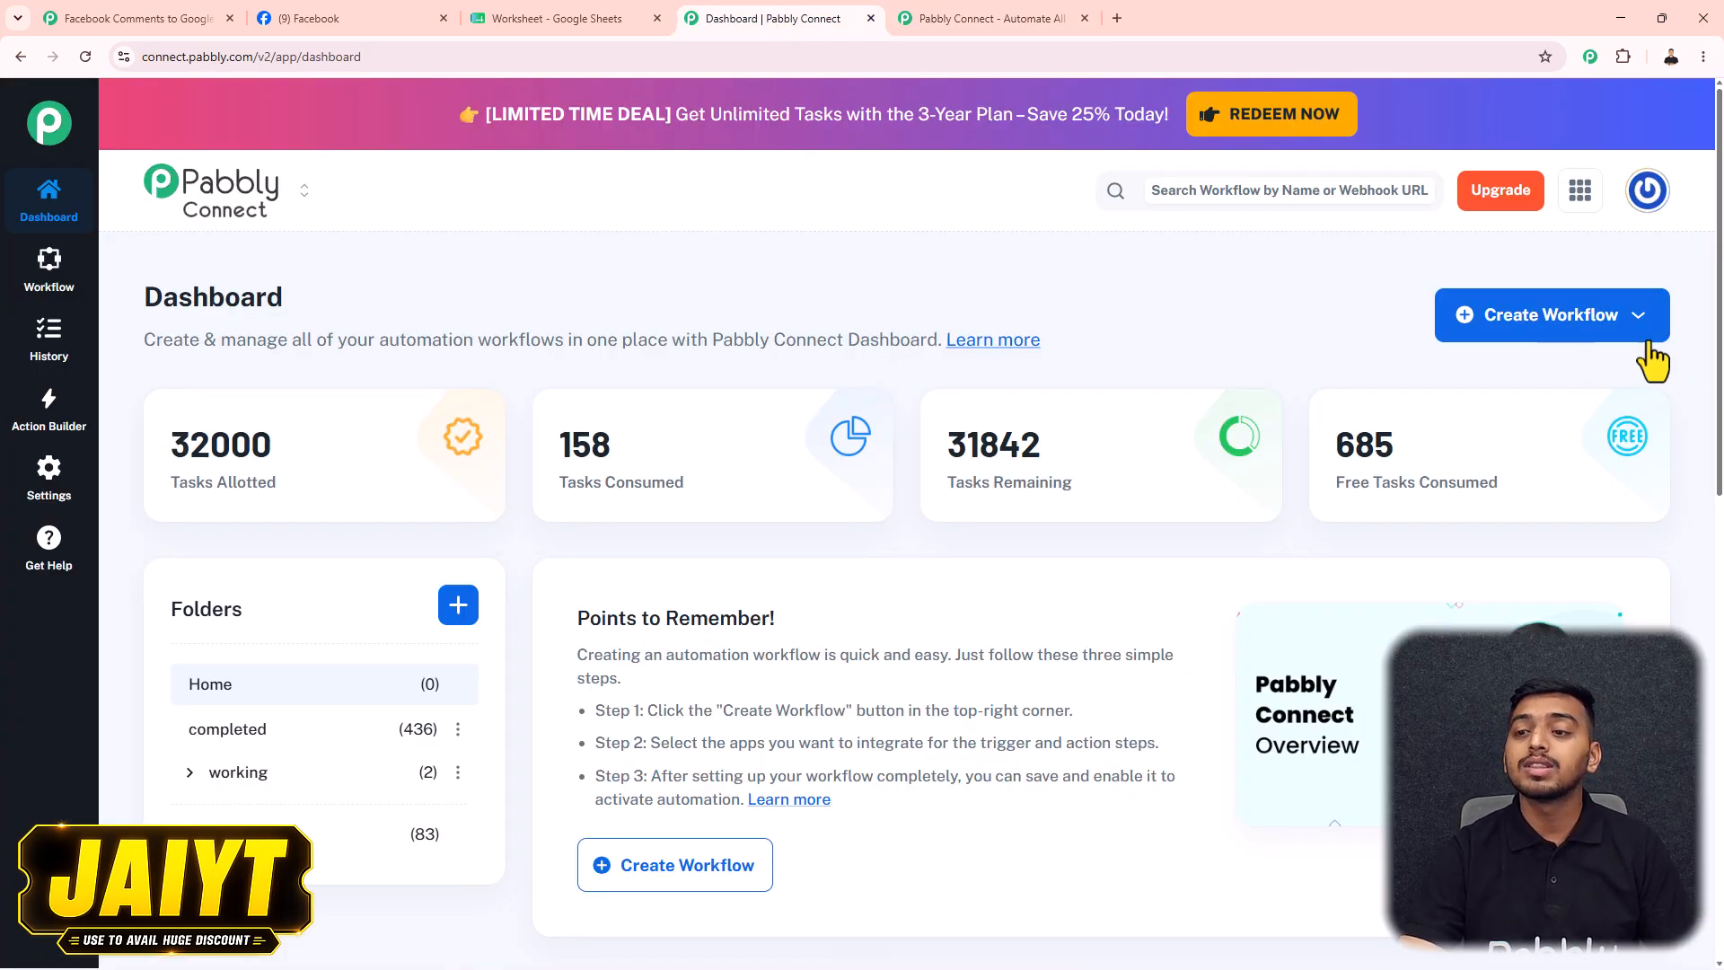
left_click(1568, 329)
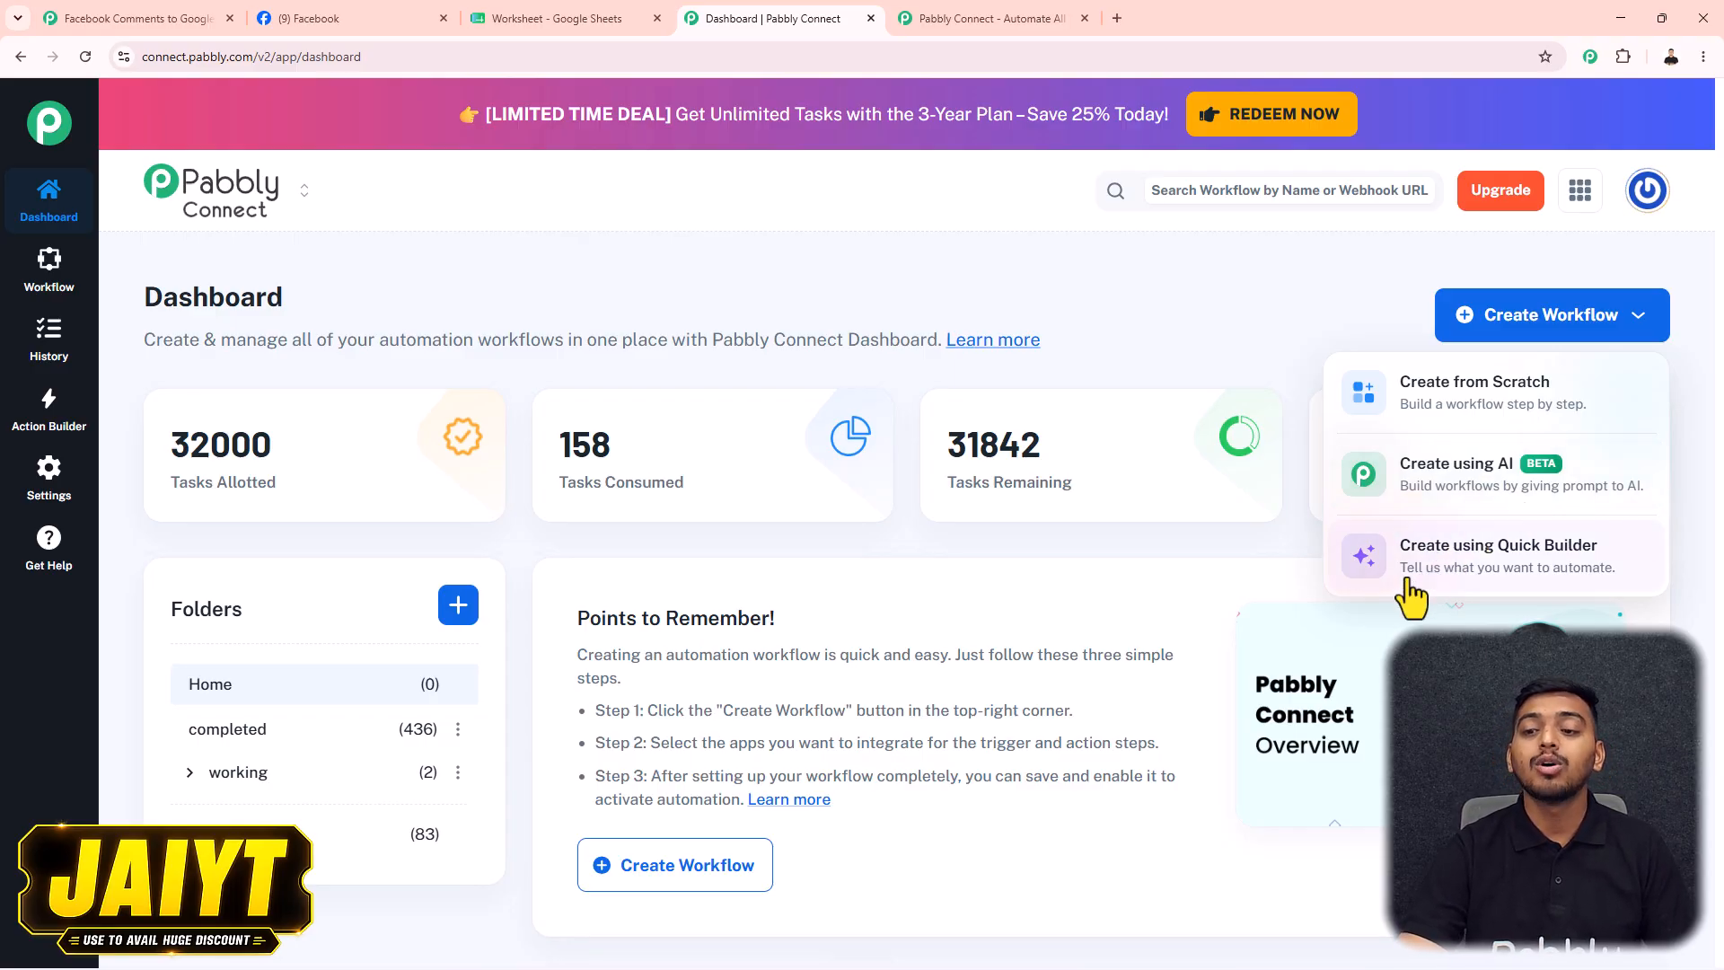
left_click(1517, 561)
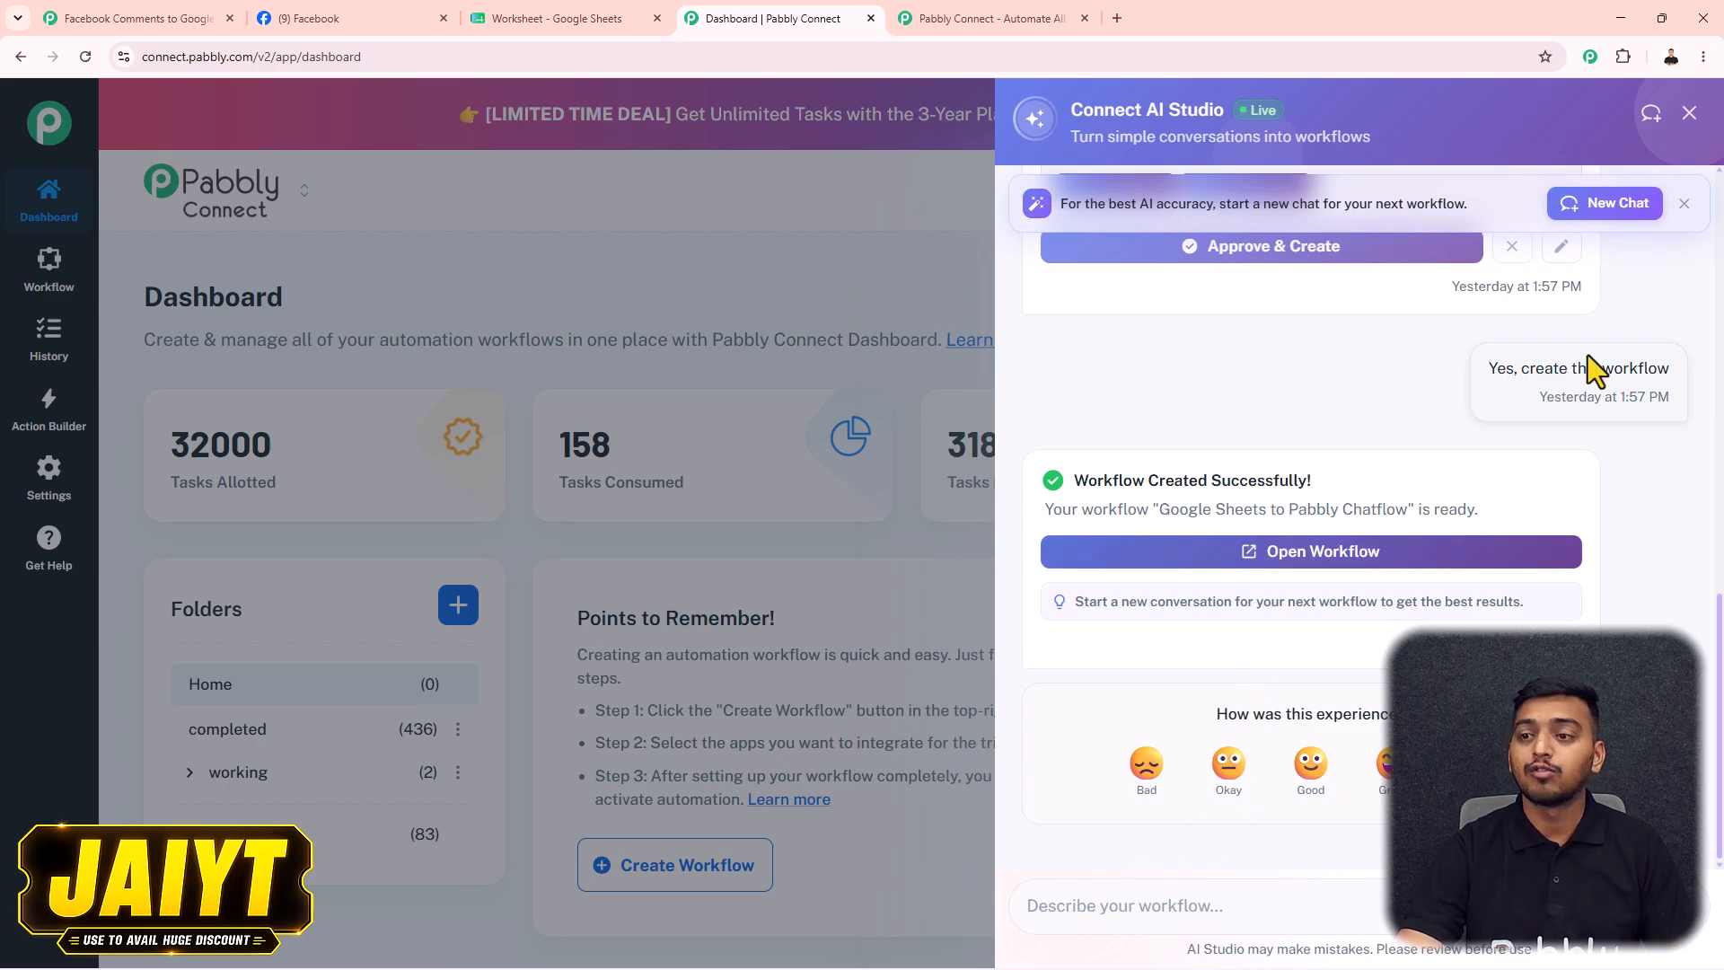
left_click(1606, 206)
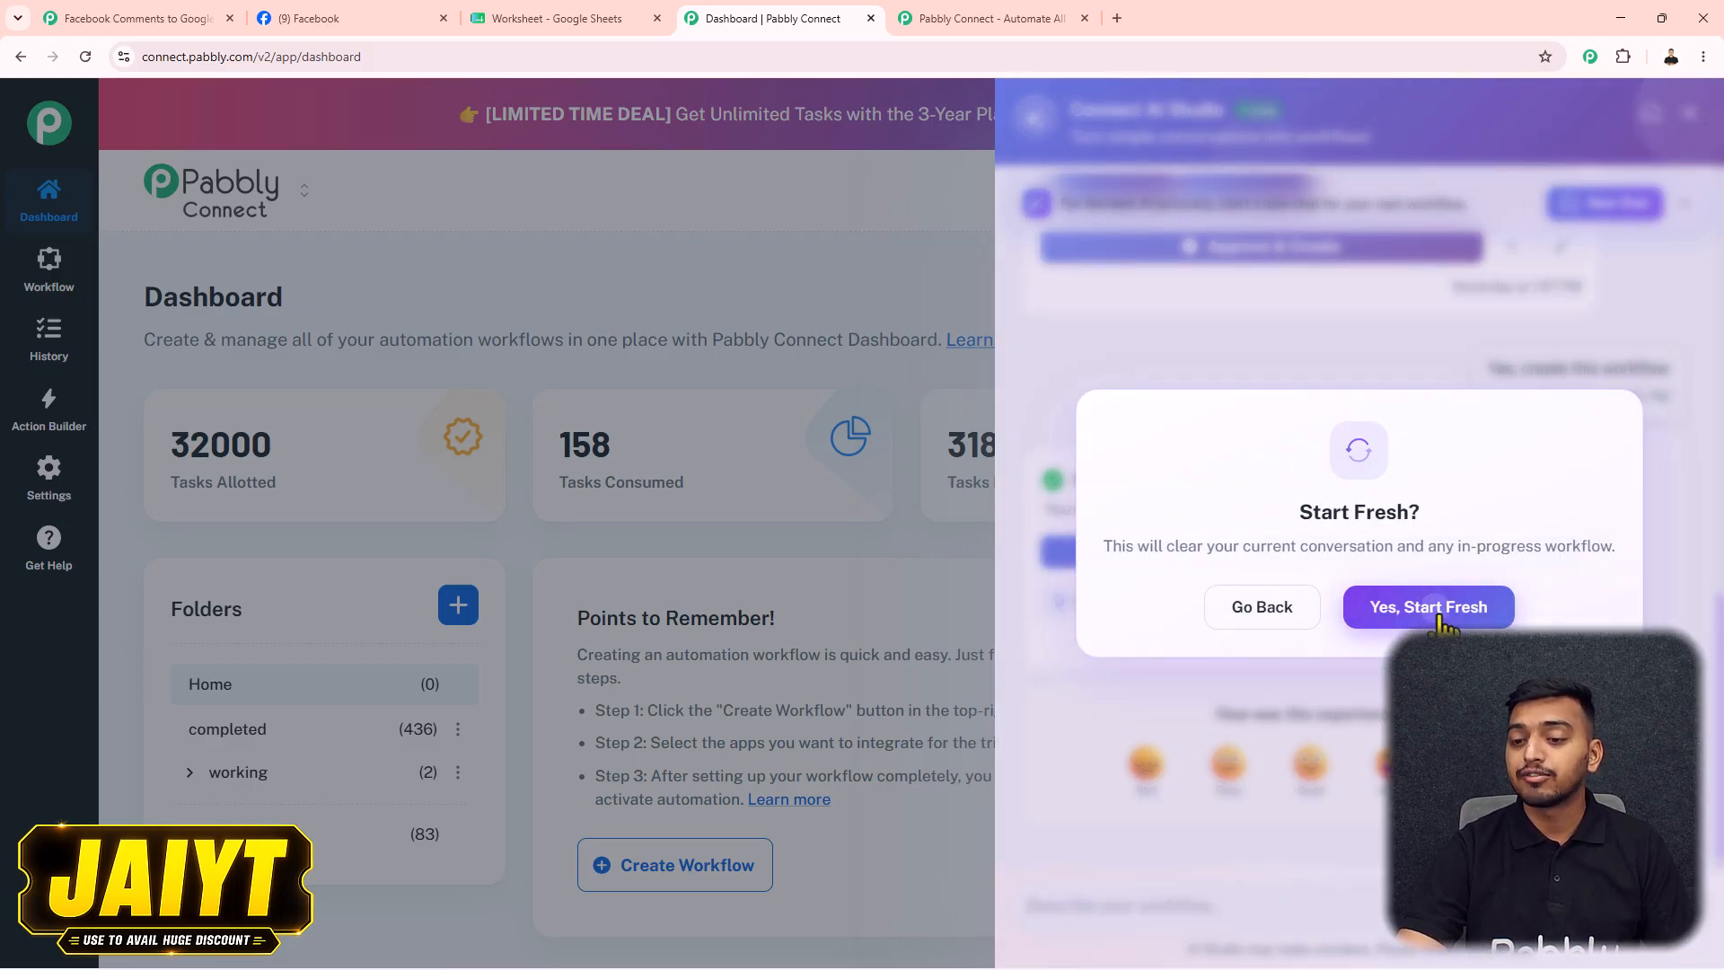
left_click(1434, 617)
Send the AI builder the prompt "create a workflow, where facebook comments get stored in google sheet".
left_click(1096, 911)
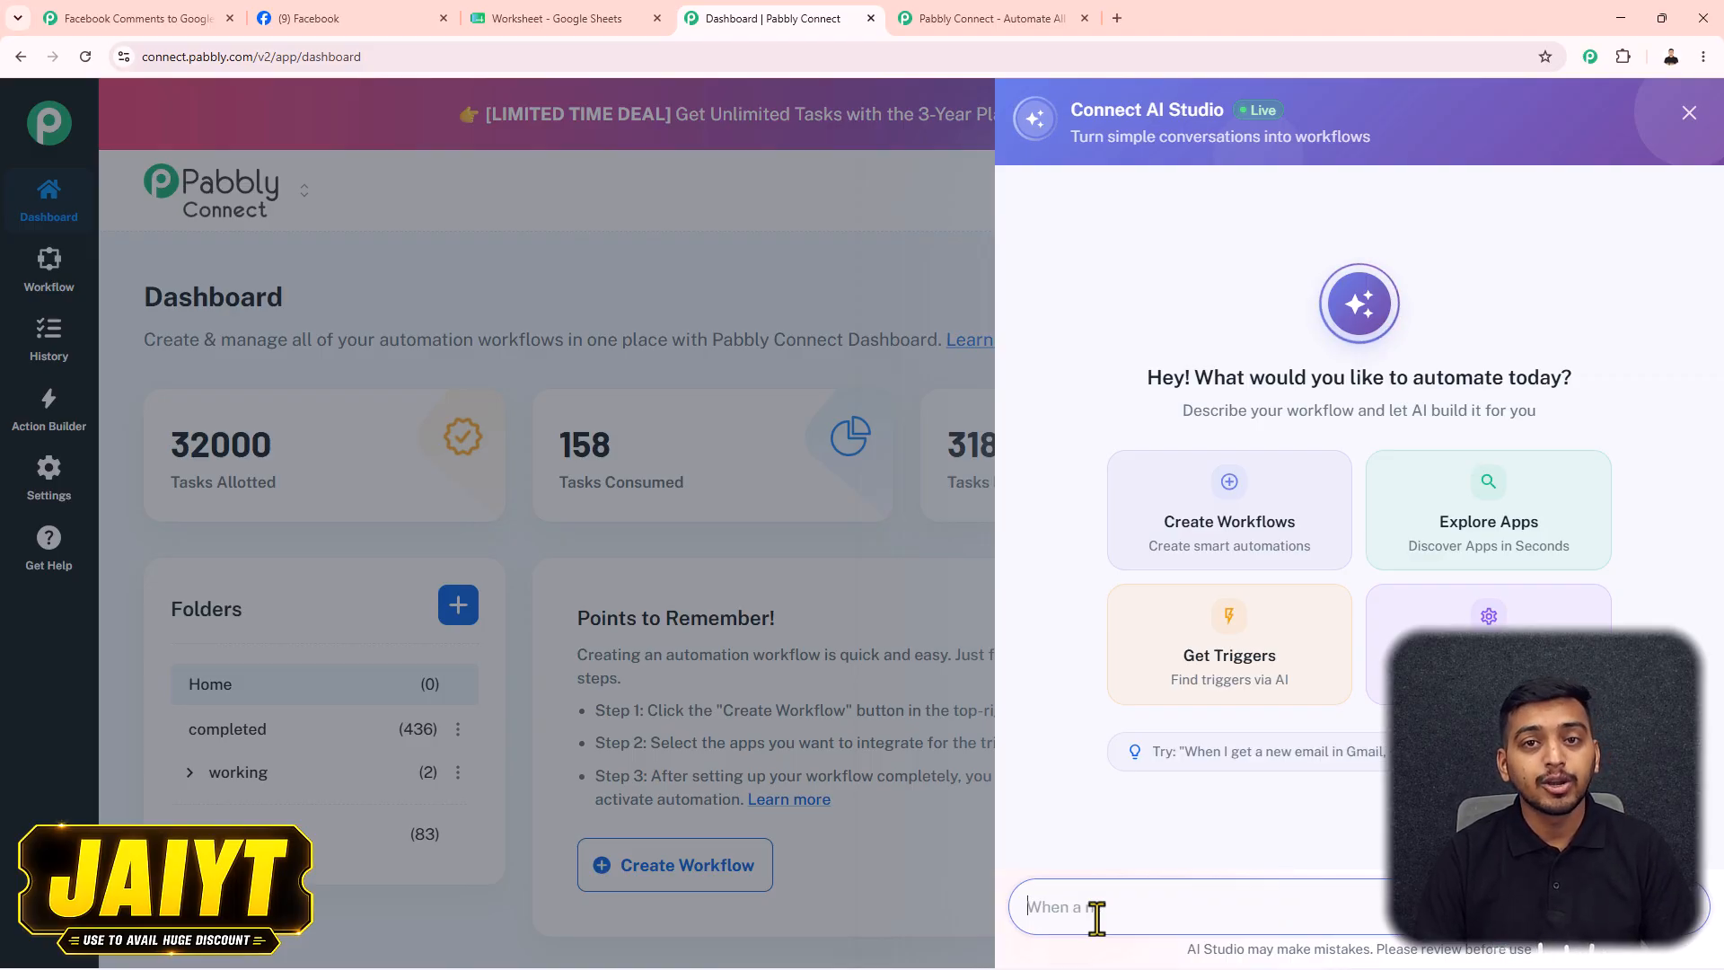
type("create a workflow, where facebook comments")
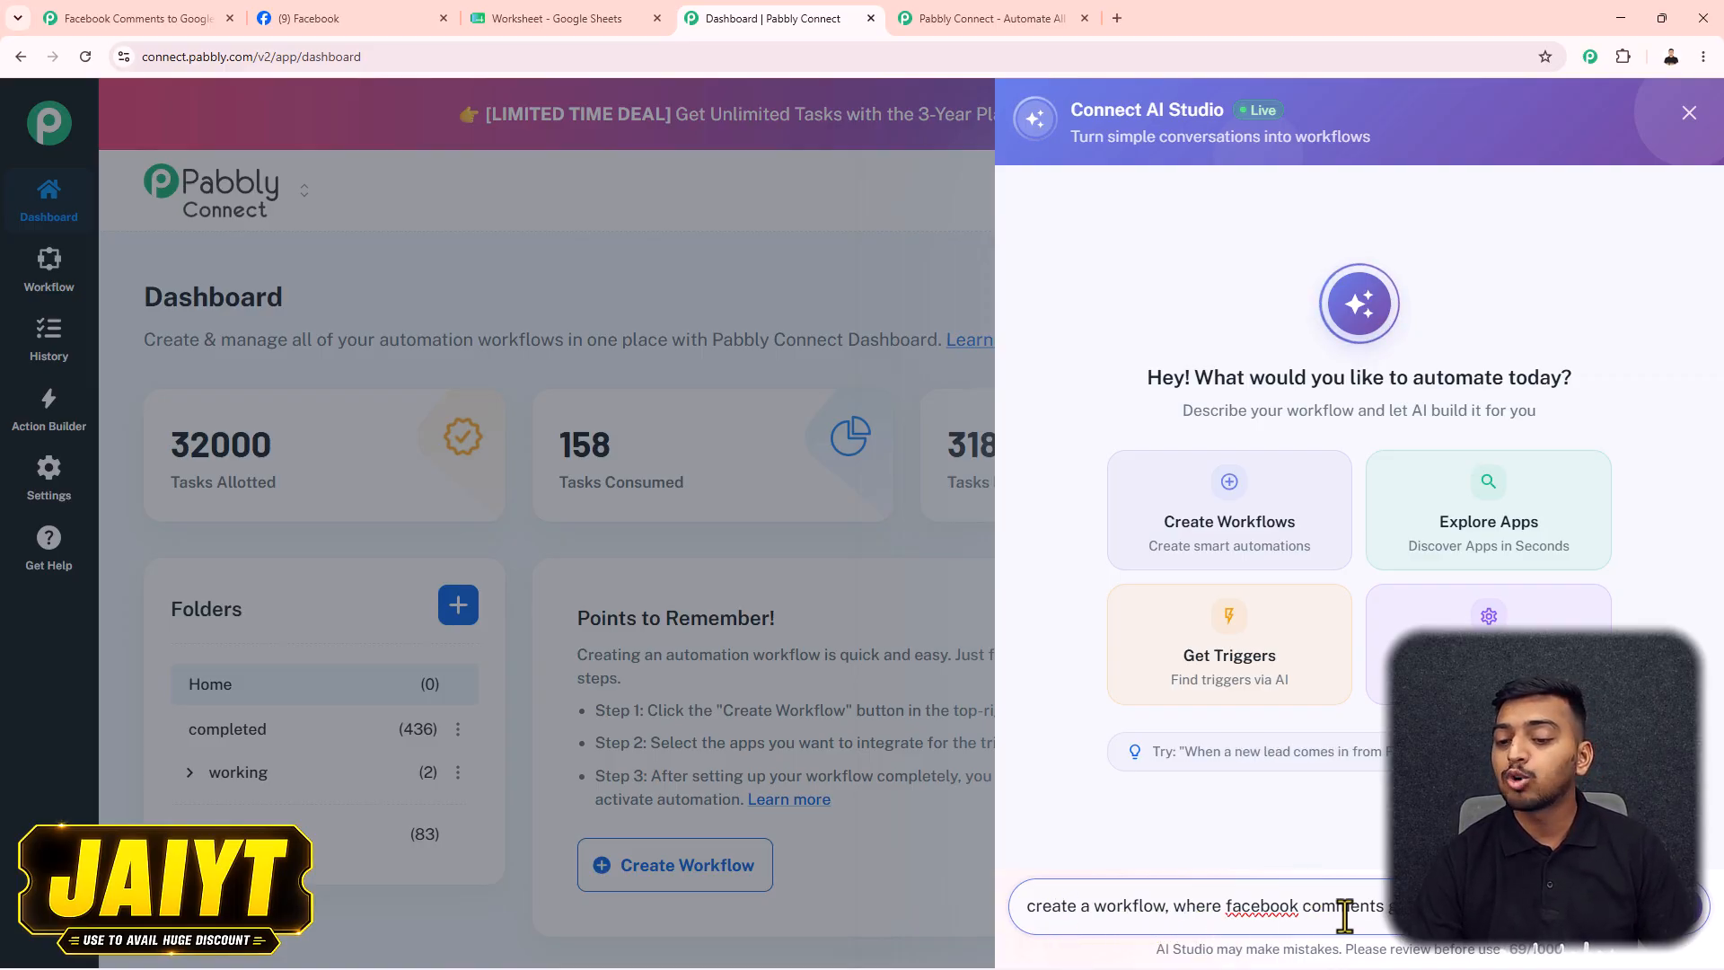
left_click(1688, 907)
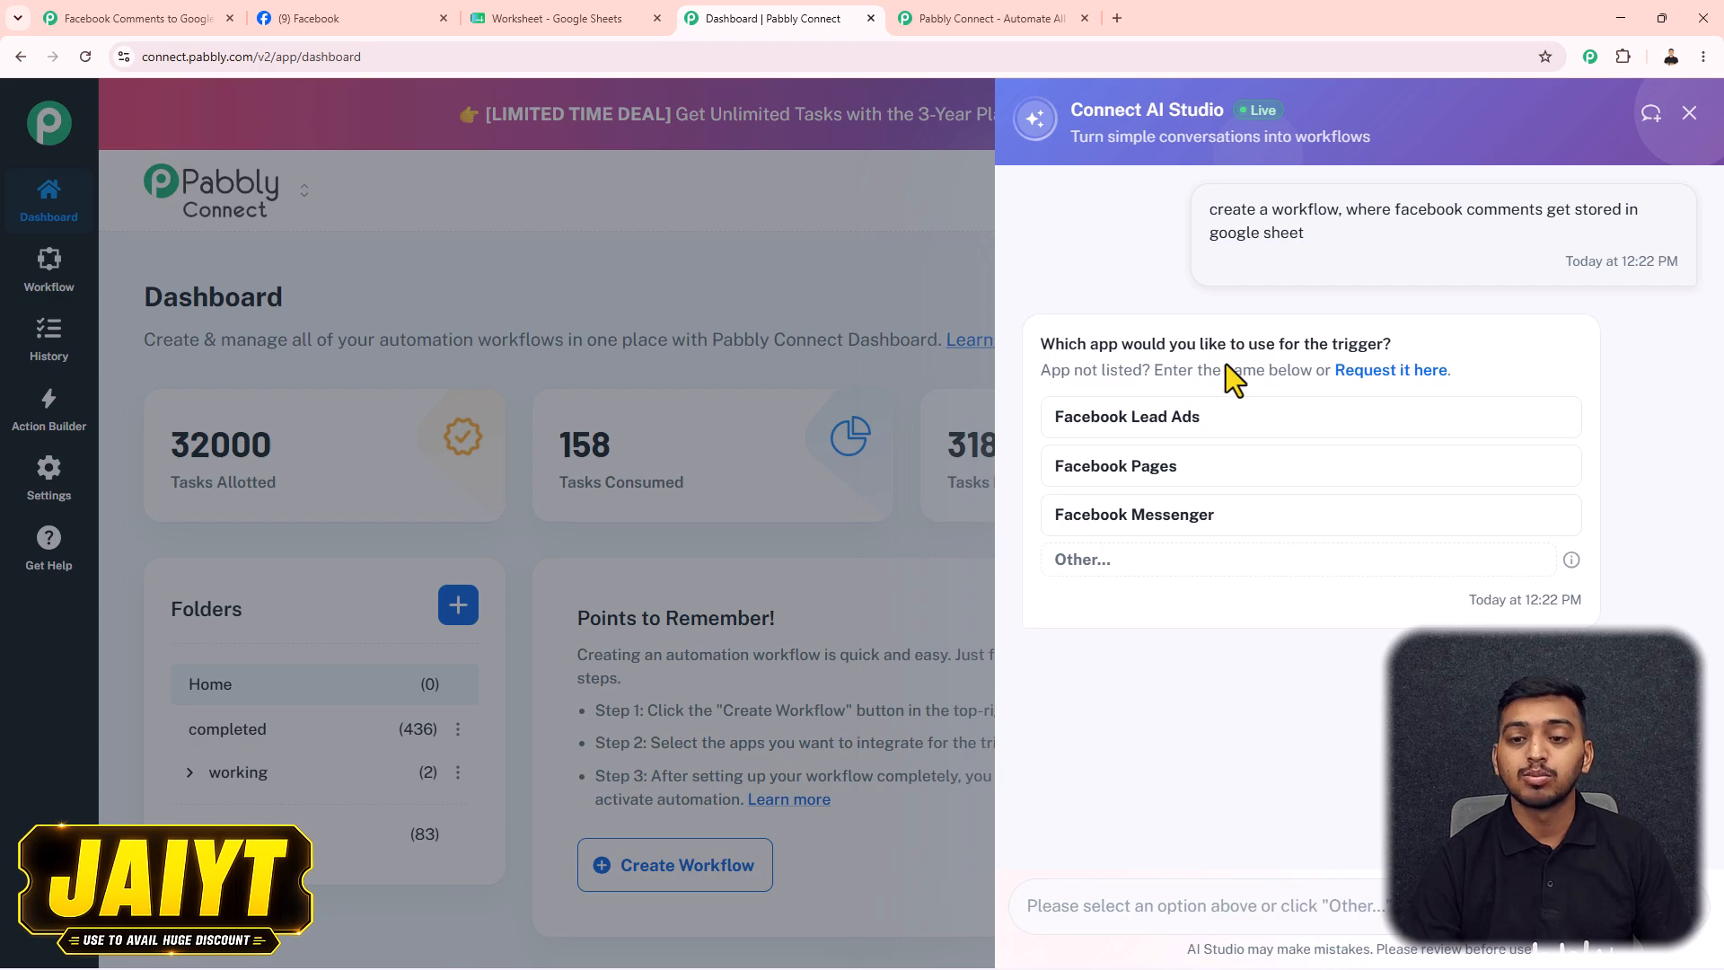
Choose Facebook Pages with the New Comment trigger, and Add New Row as the Google Sheets action.
left_click(1088, 476)
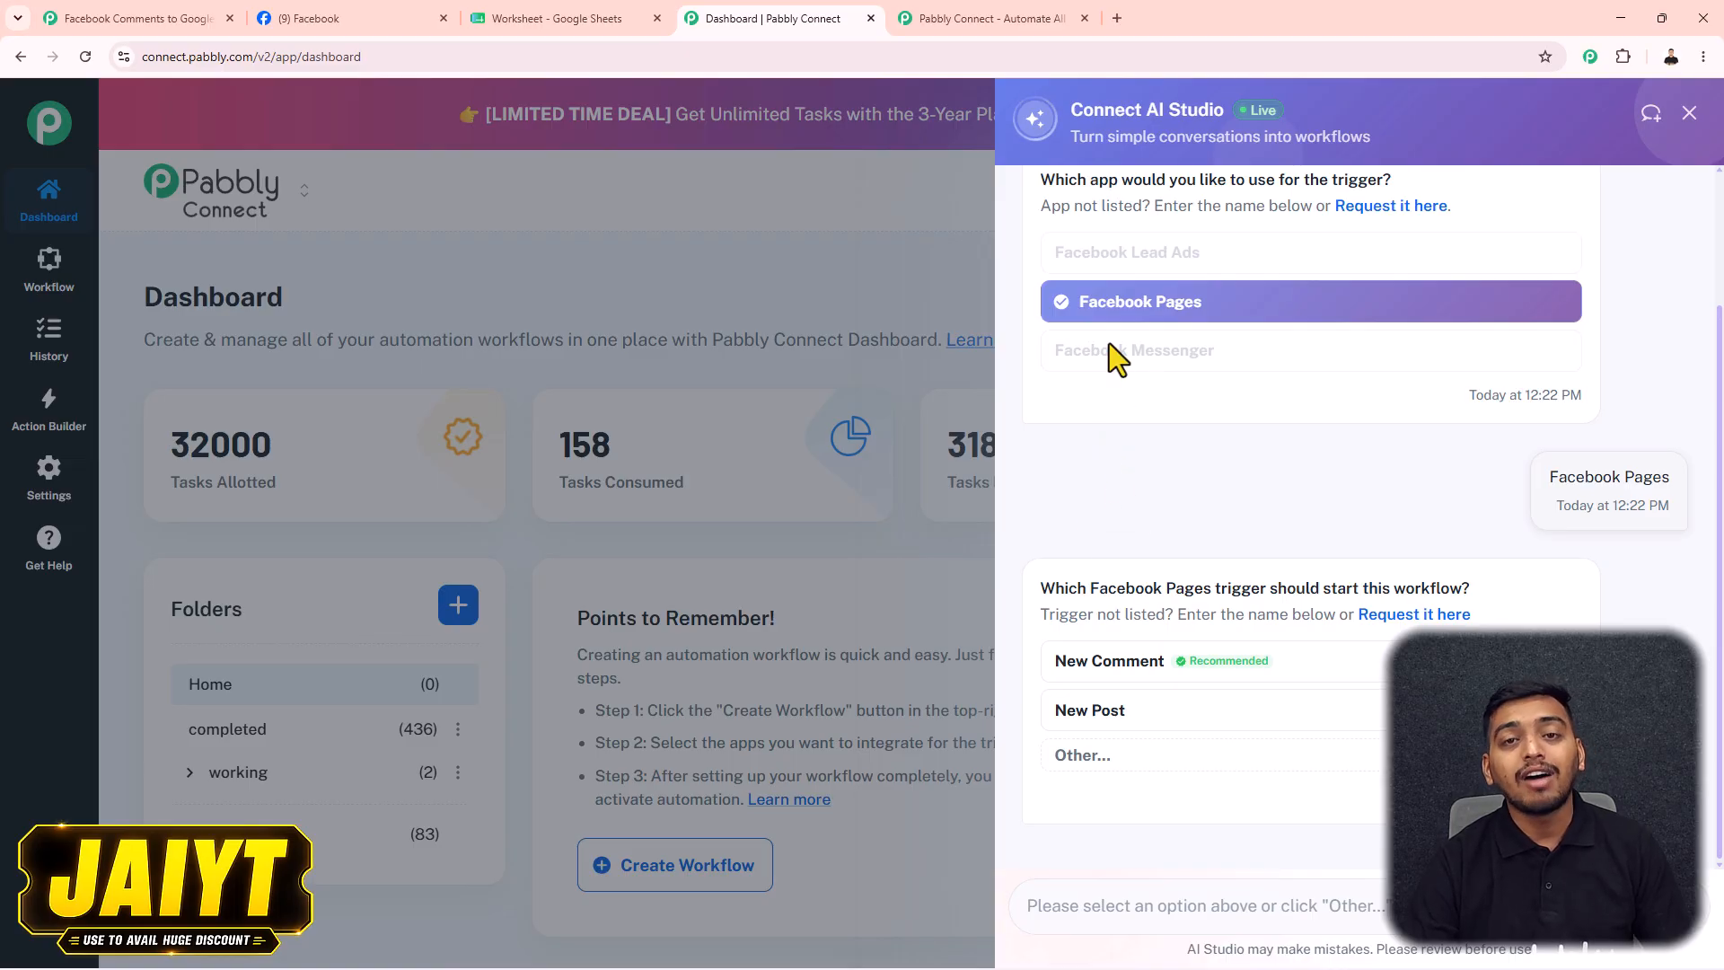
left_click(1111, 666)
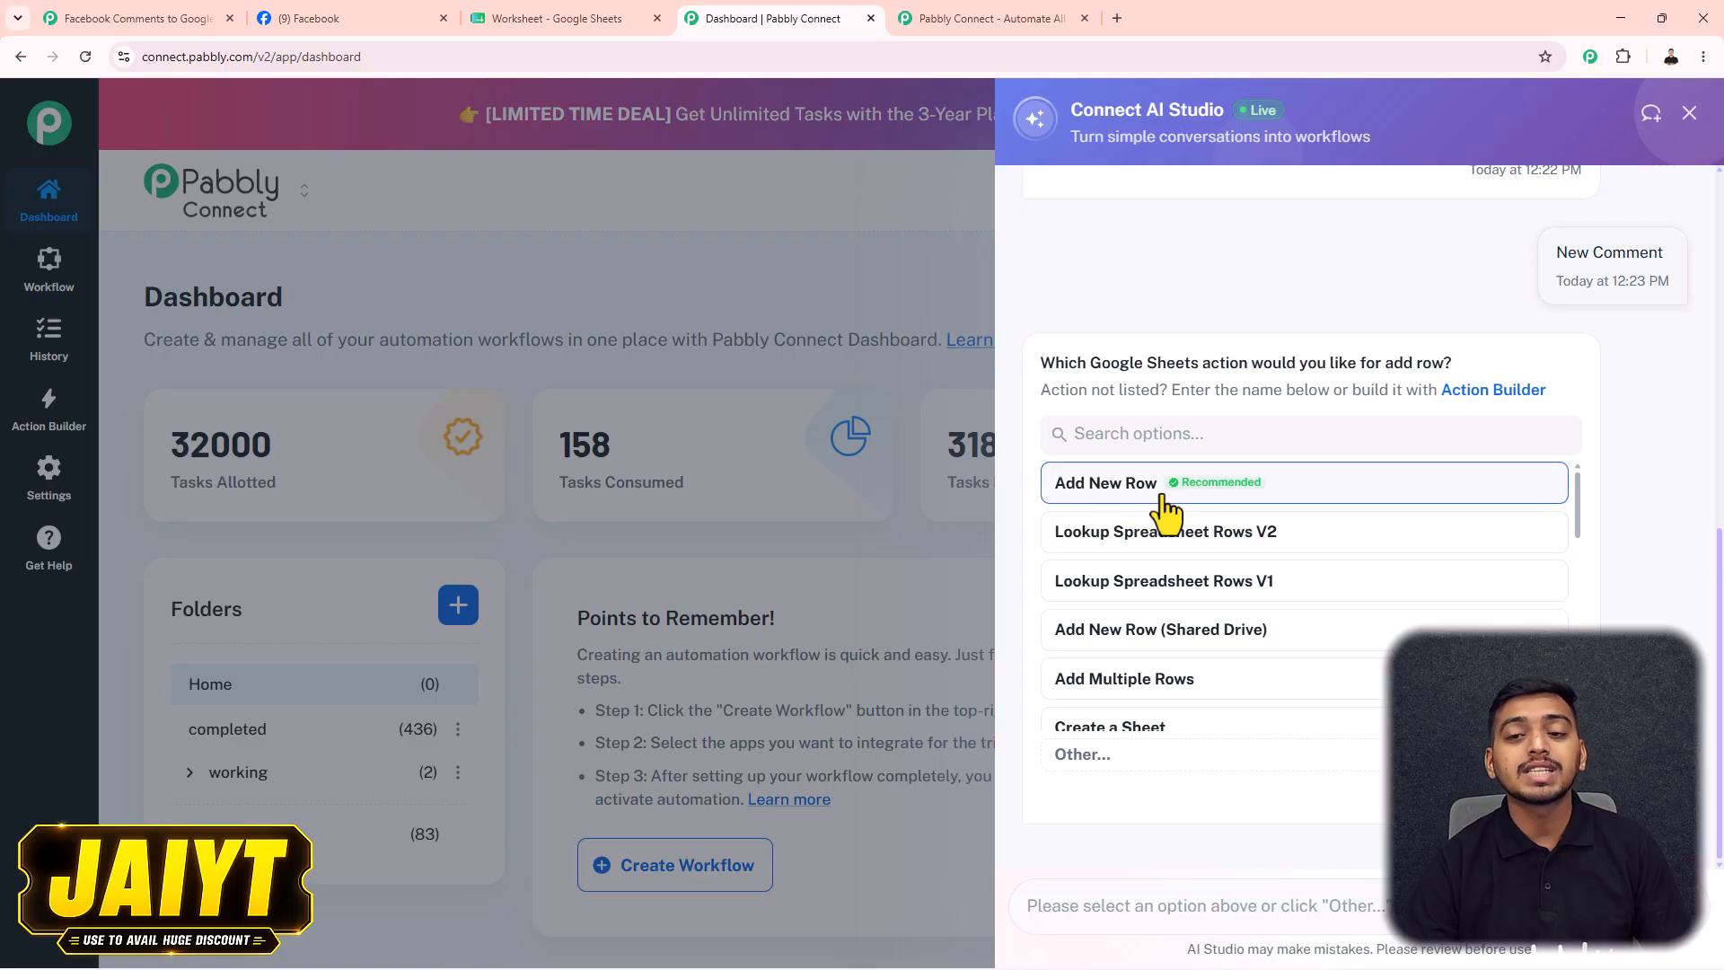
scroll(1123, 398, "up", 3)
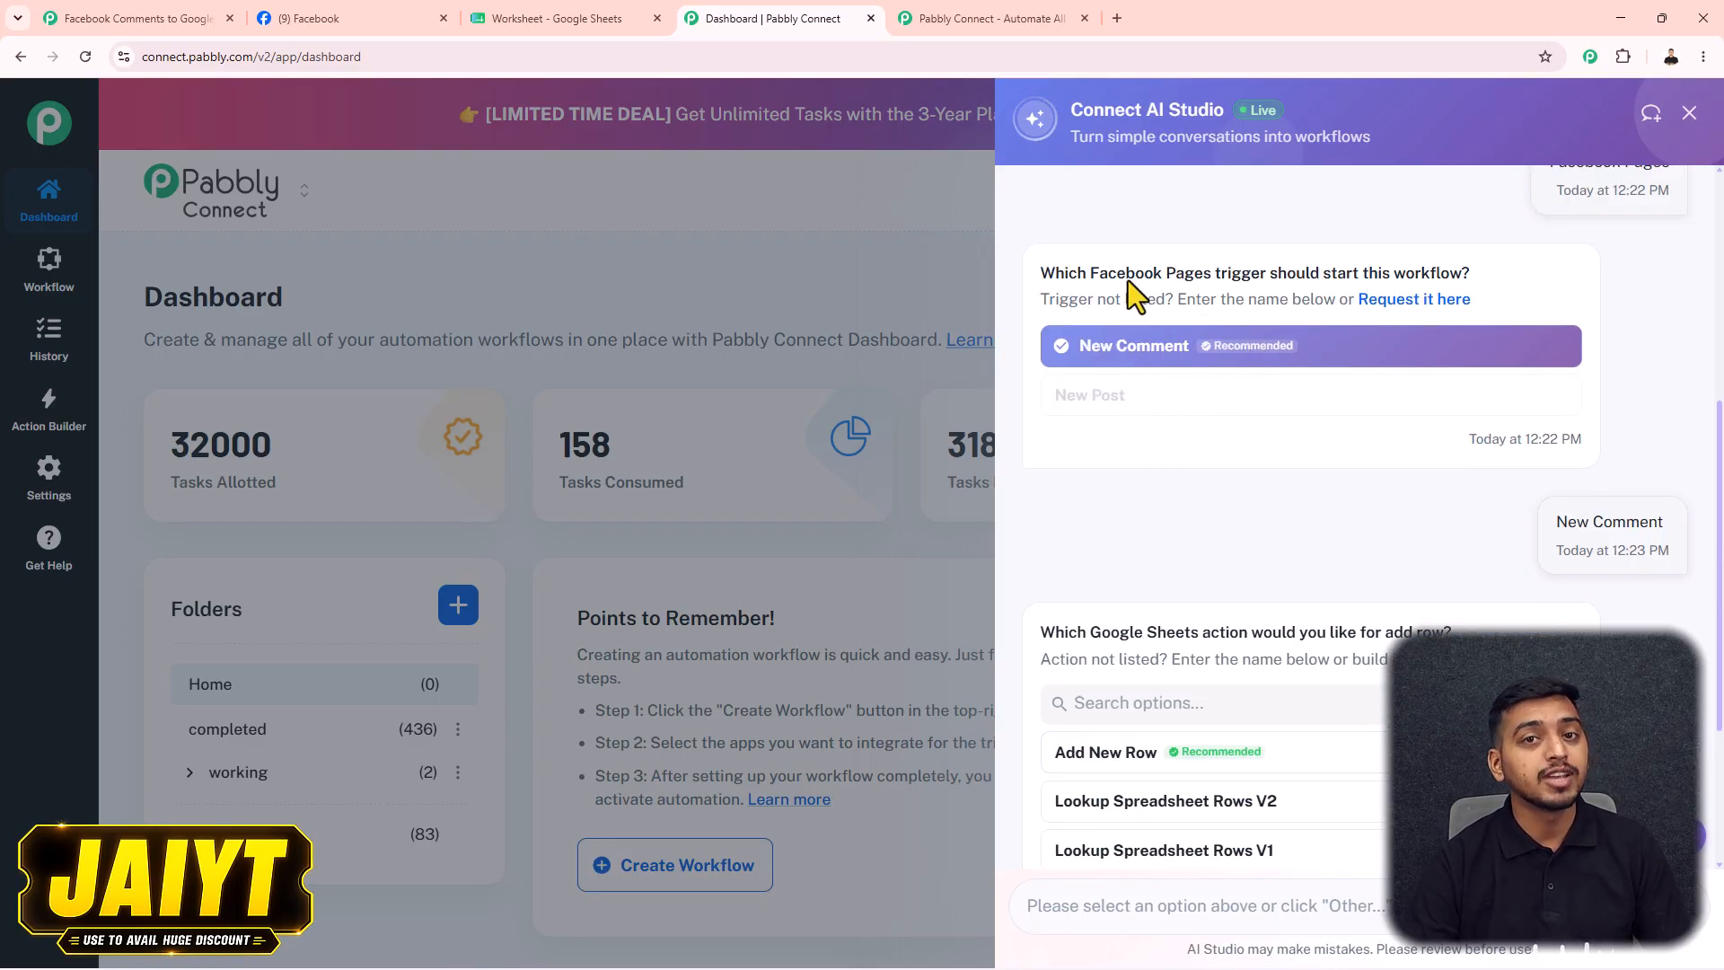
scroll(1128, 280, "down", 3)
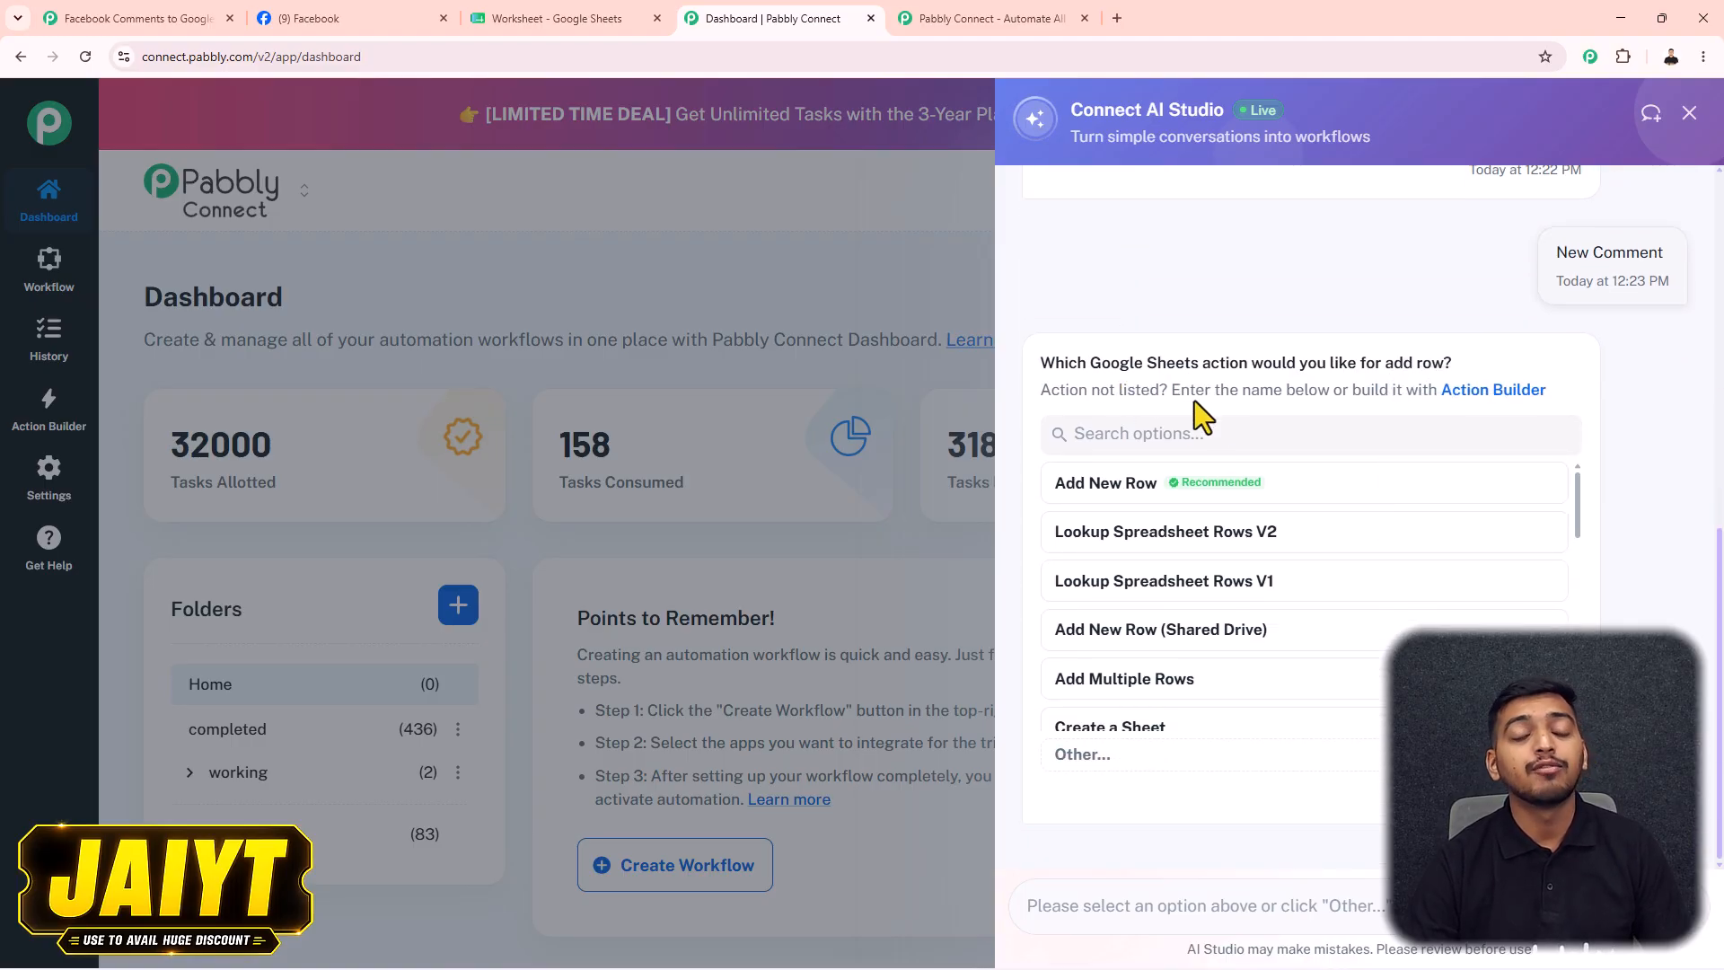
left_click(1085, 494)
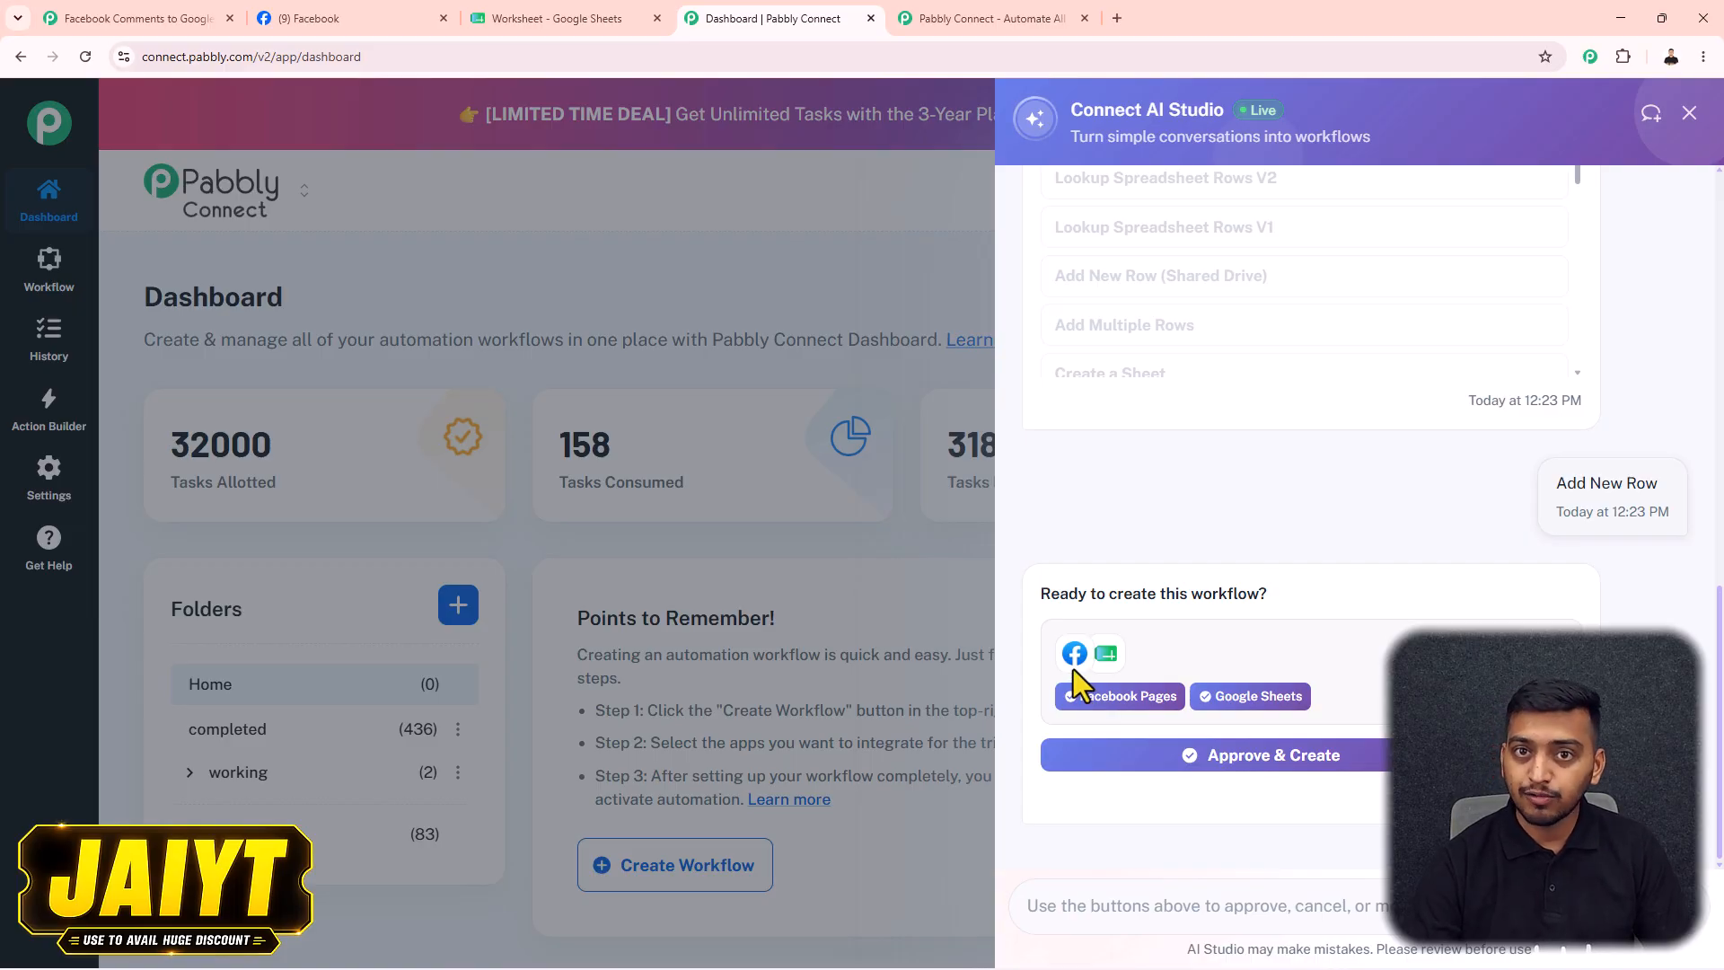
Approve and create the proposed workflow, and open it in the workflow editor.
left_click(1235, 756)
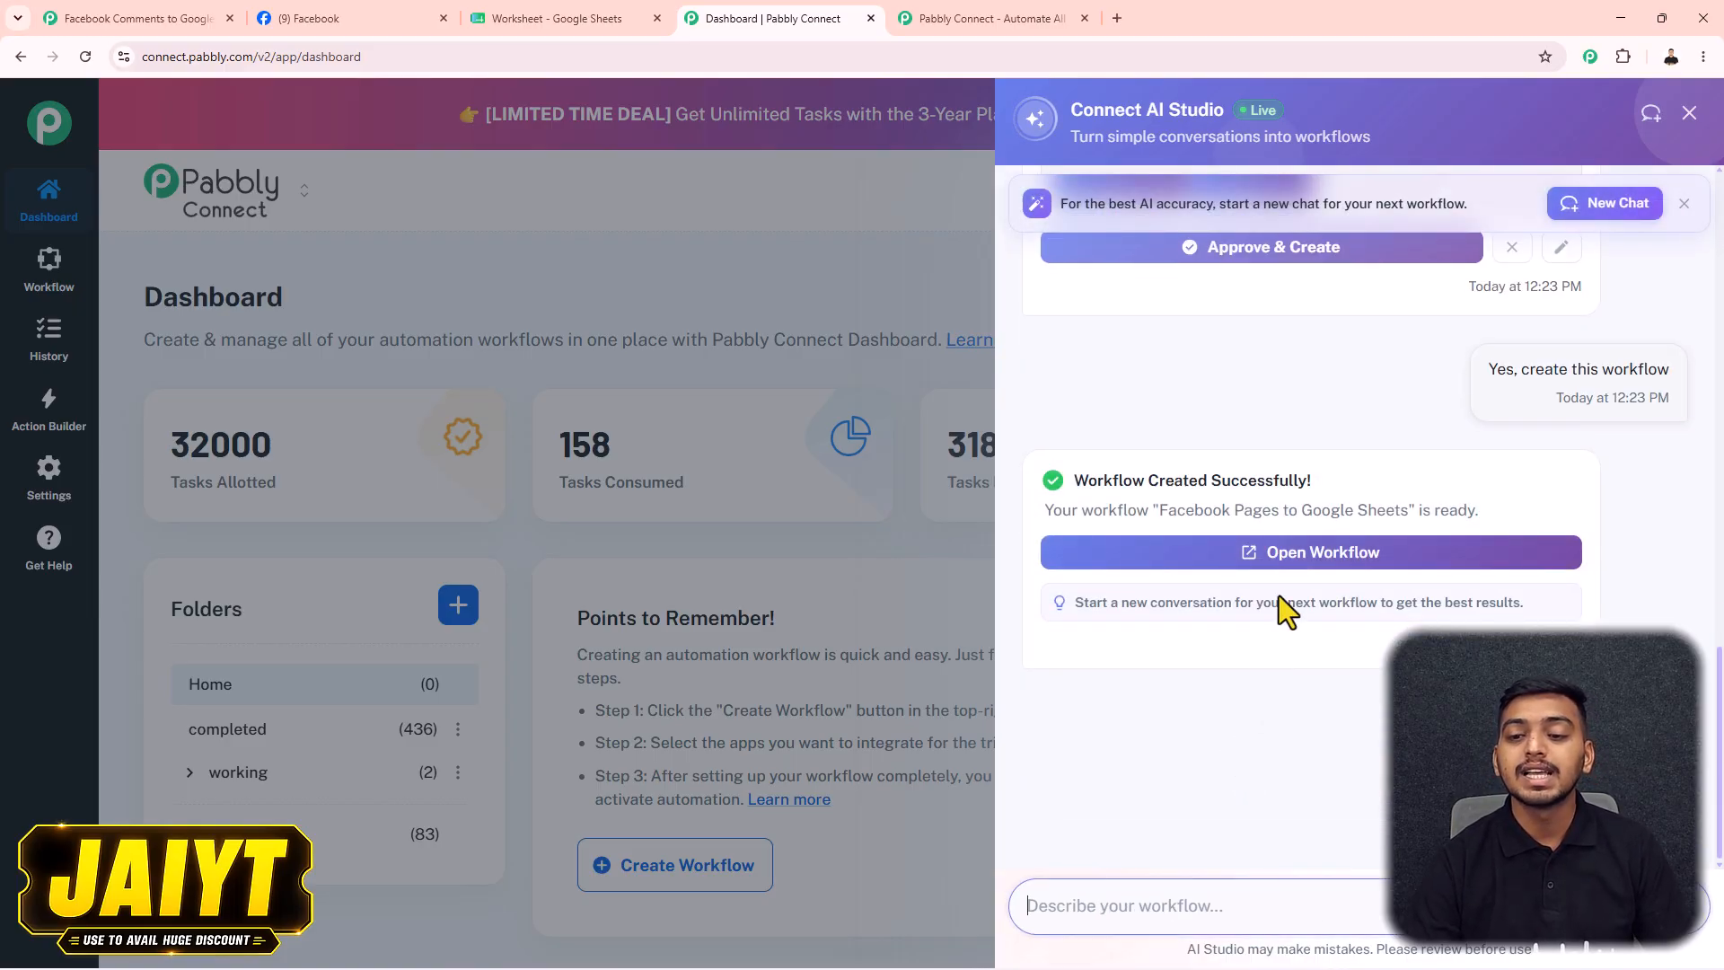
left_click(1291, 560)
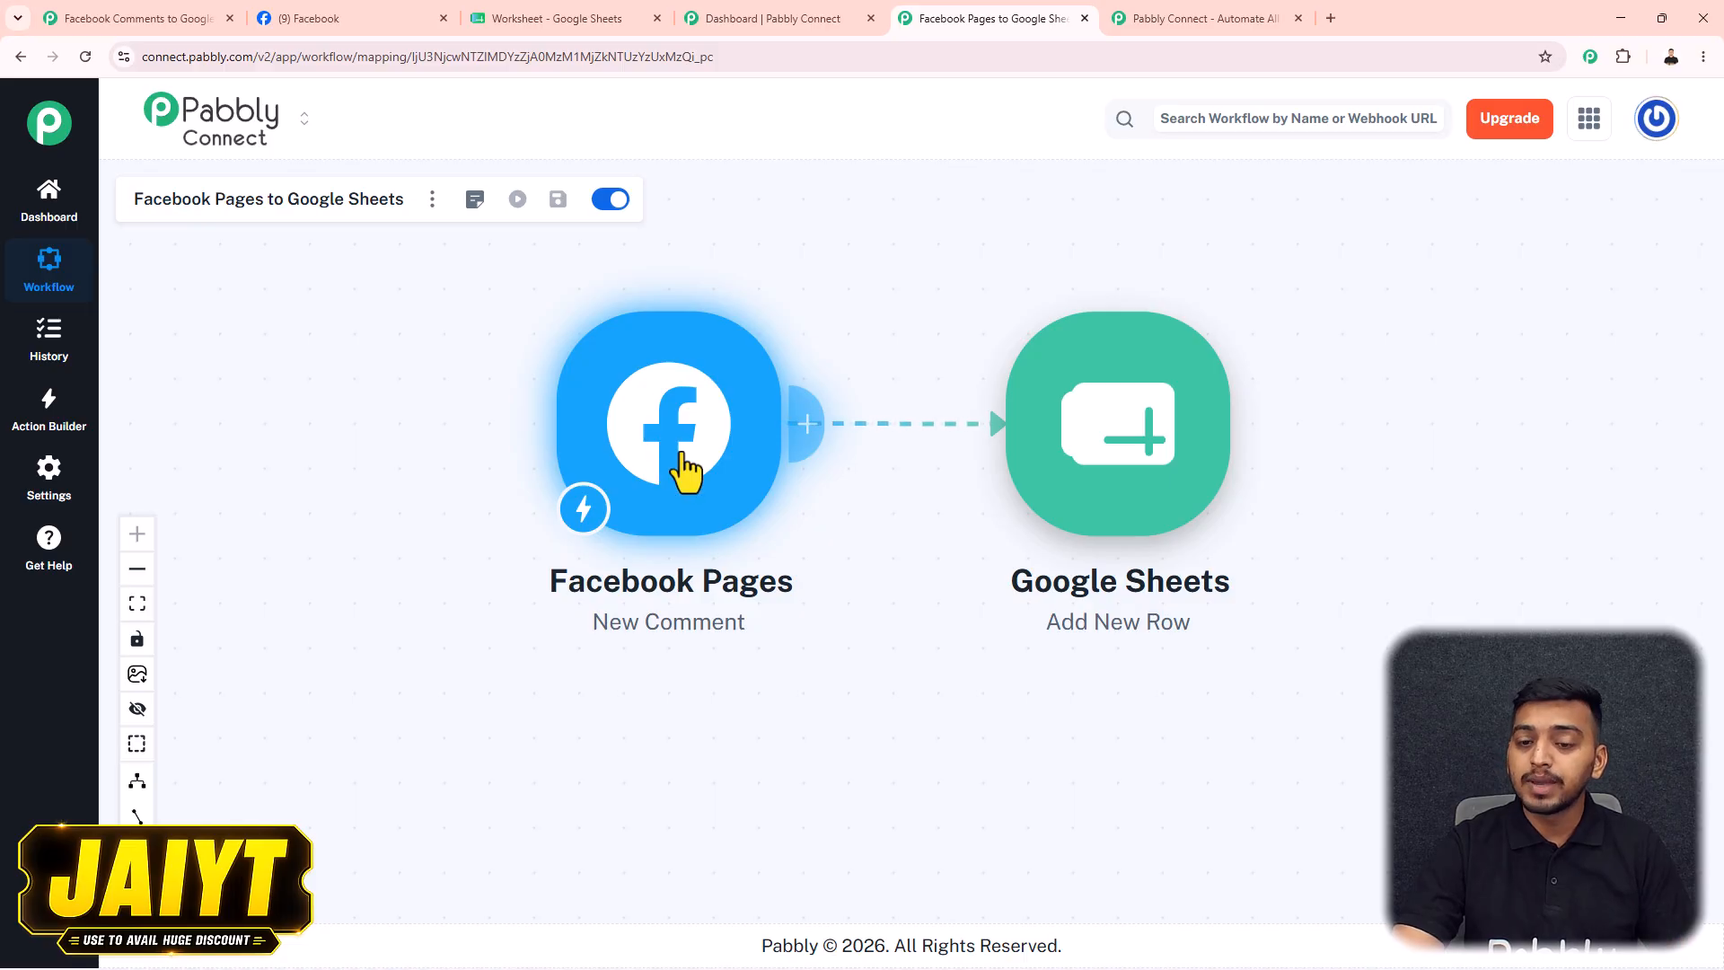
left_click_drag(871, 361, 854, 300)
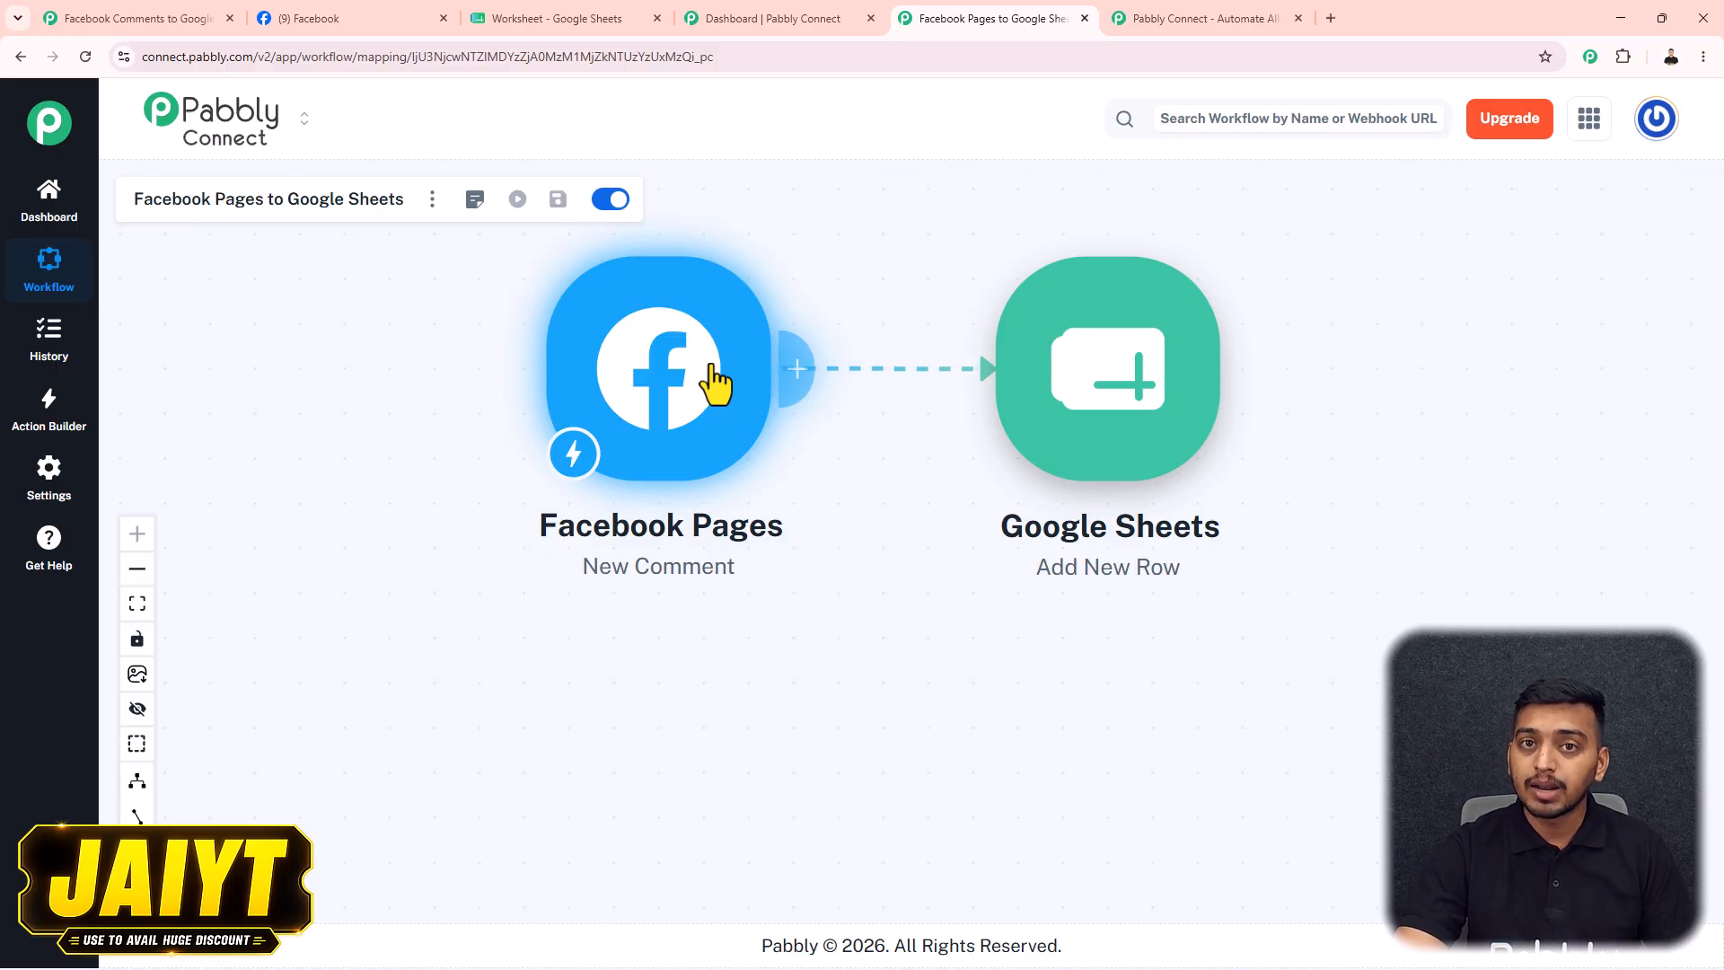
Add a new connection named Facebook Pages #10 to the Facebook Pages trigger, authorizing it with the Facebook account.
left_click(643, 379)
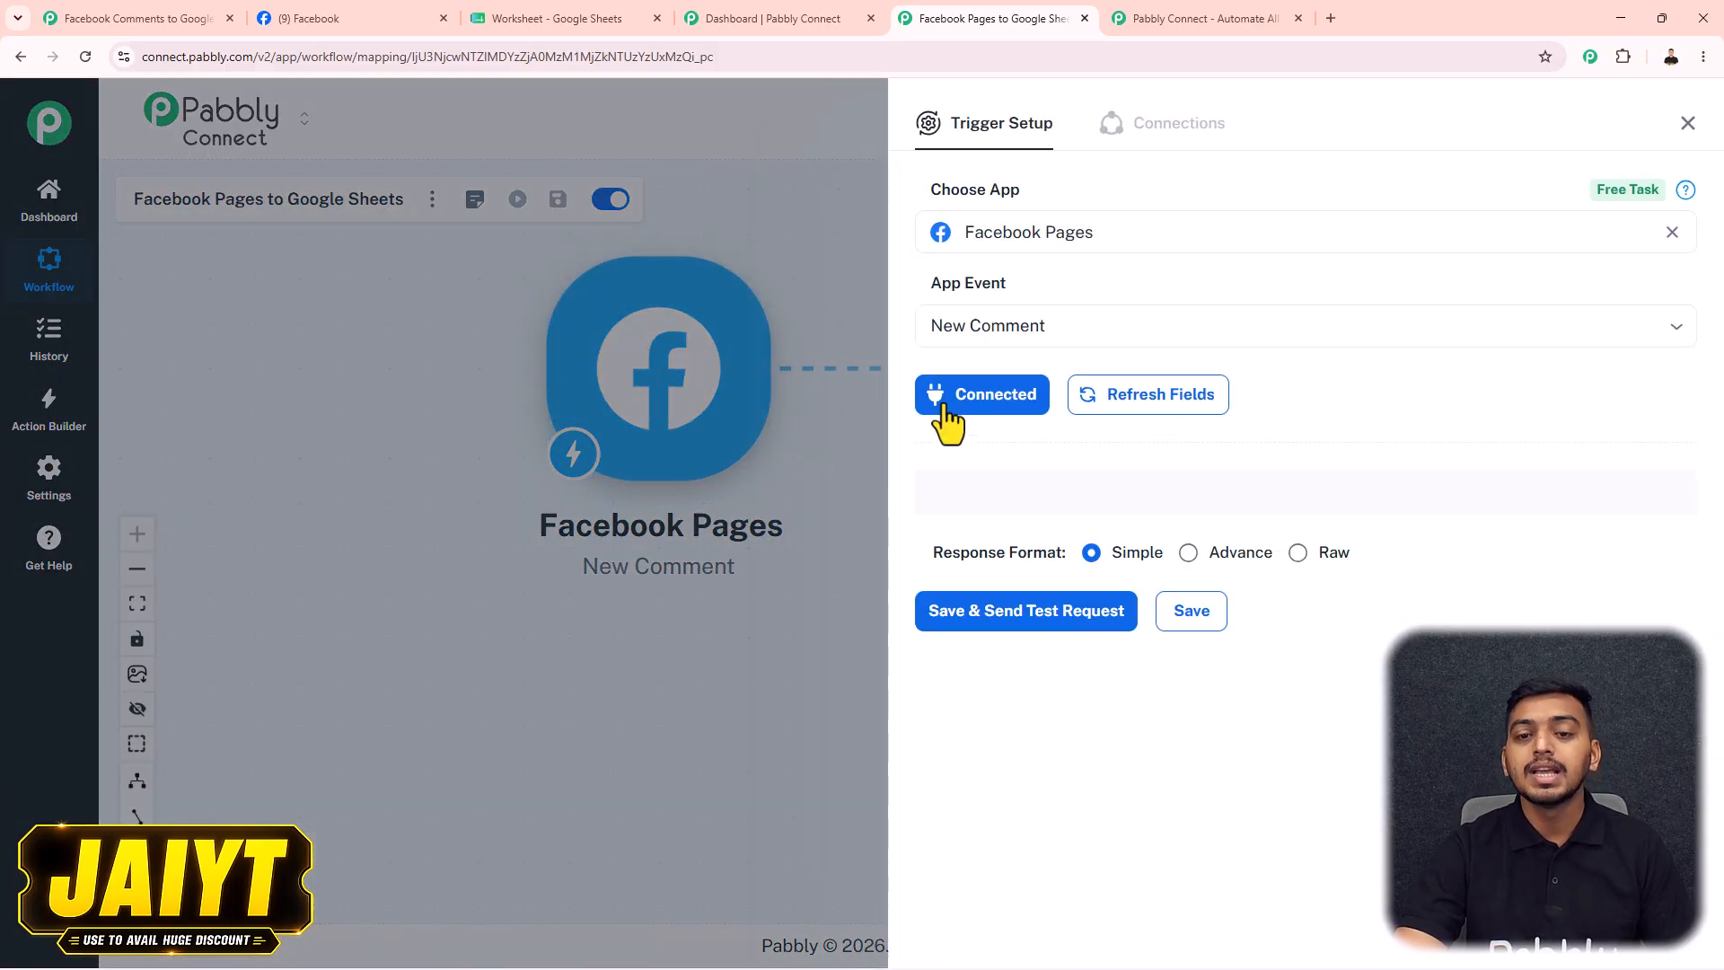
left_click(985, 404)
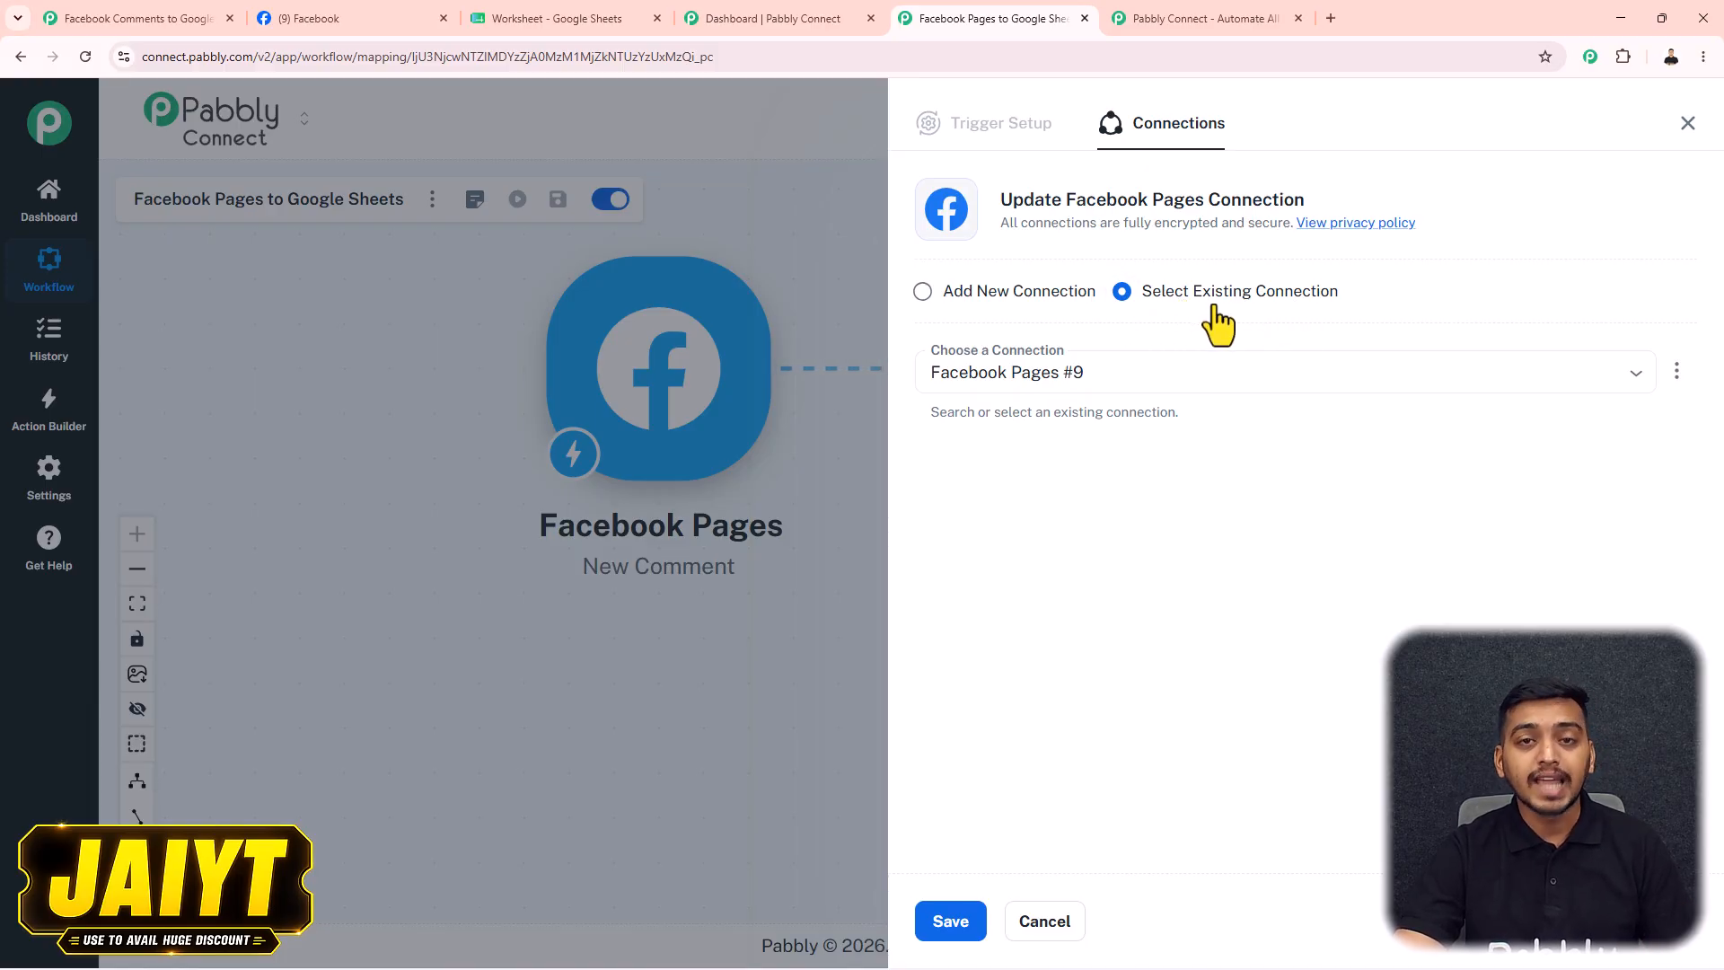
left_click(922, 291)
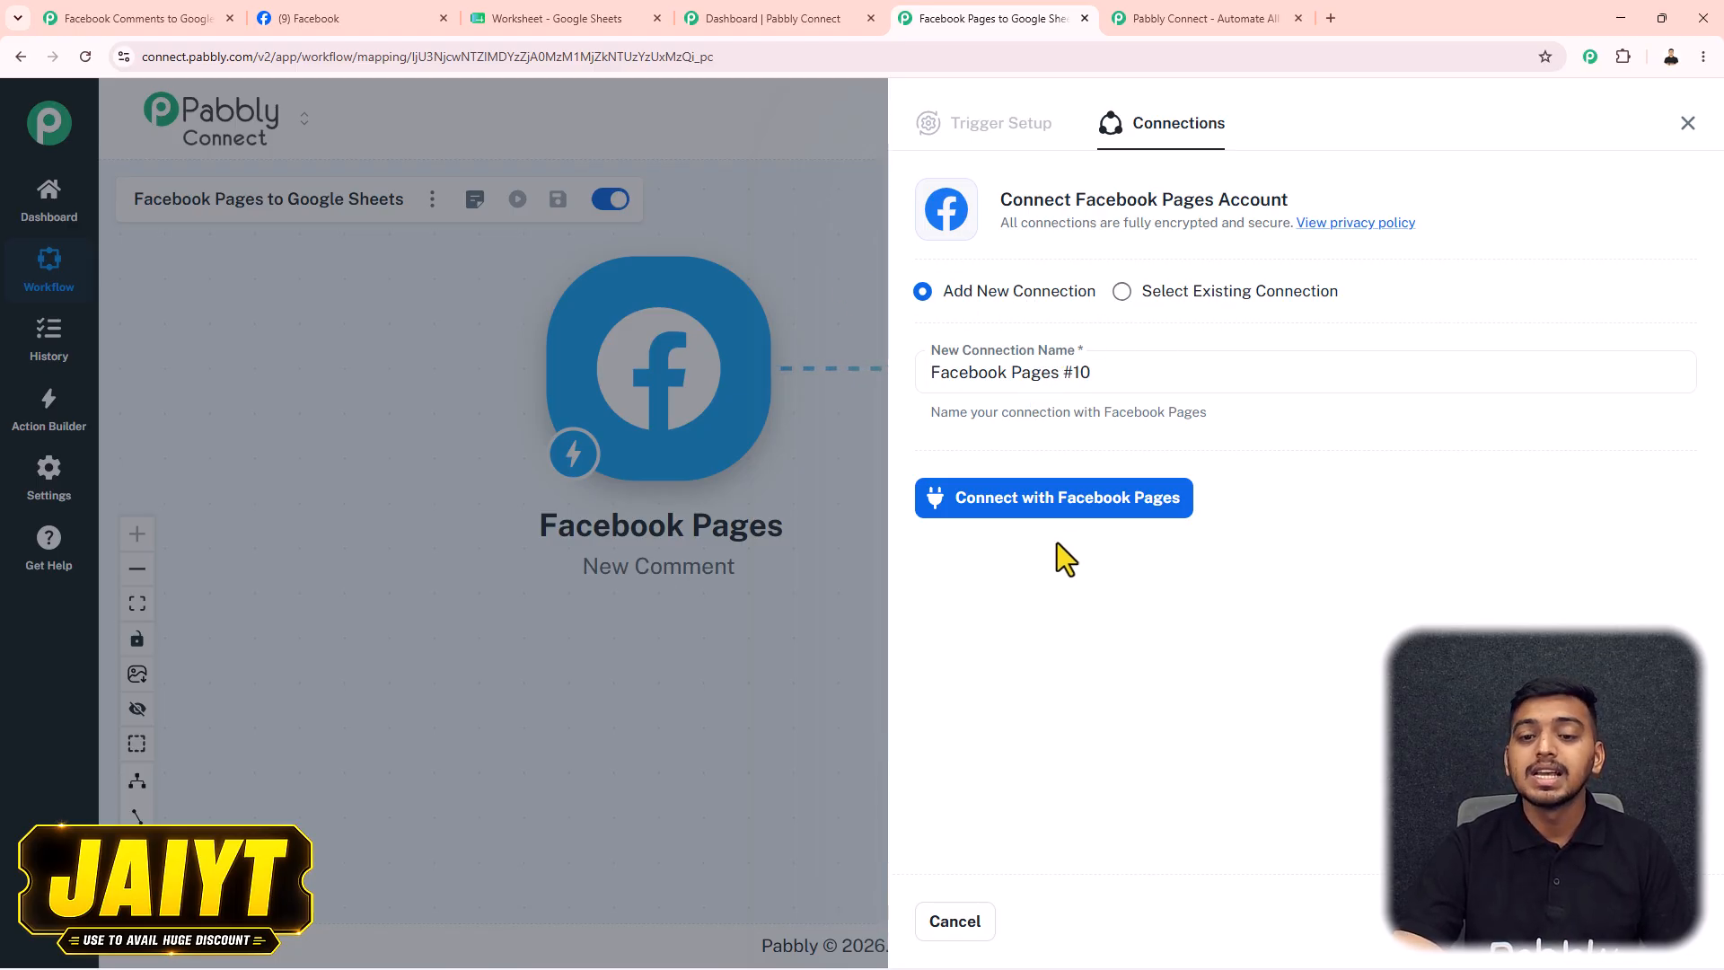
left_click(1114, 501)
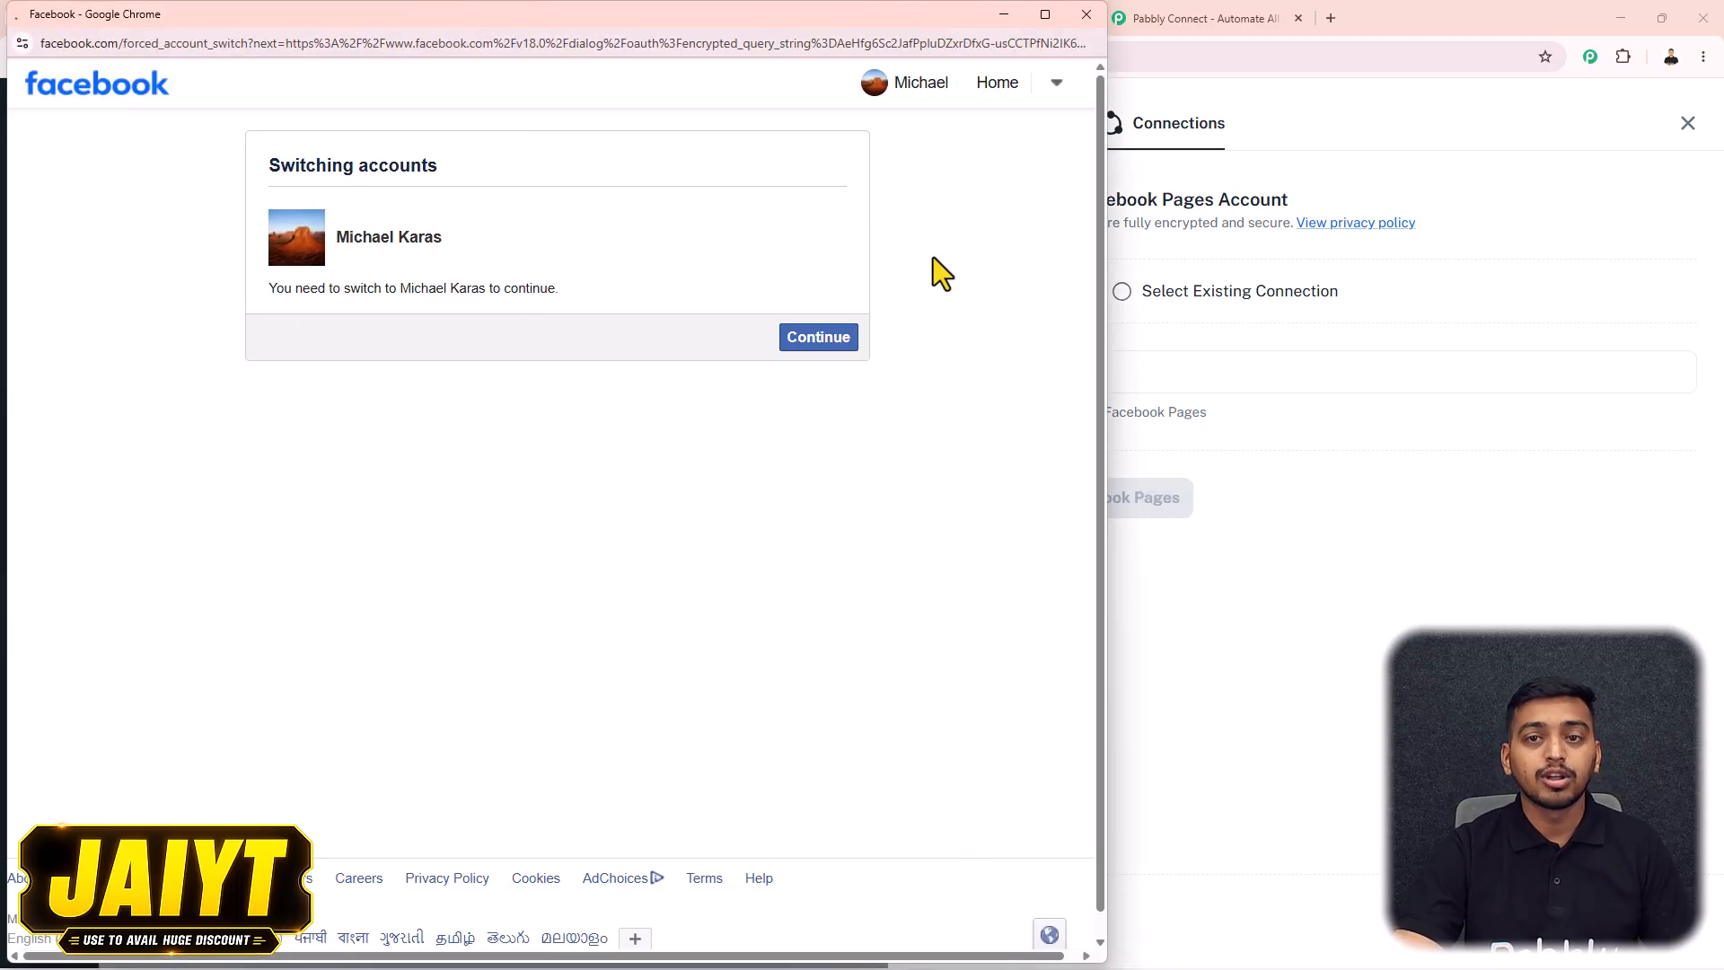
left_click(818, 347)
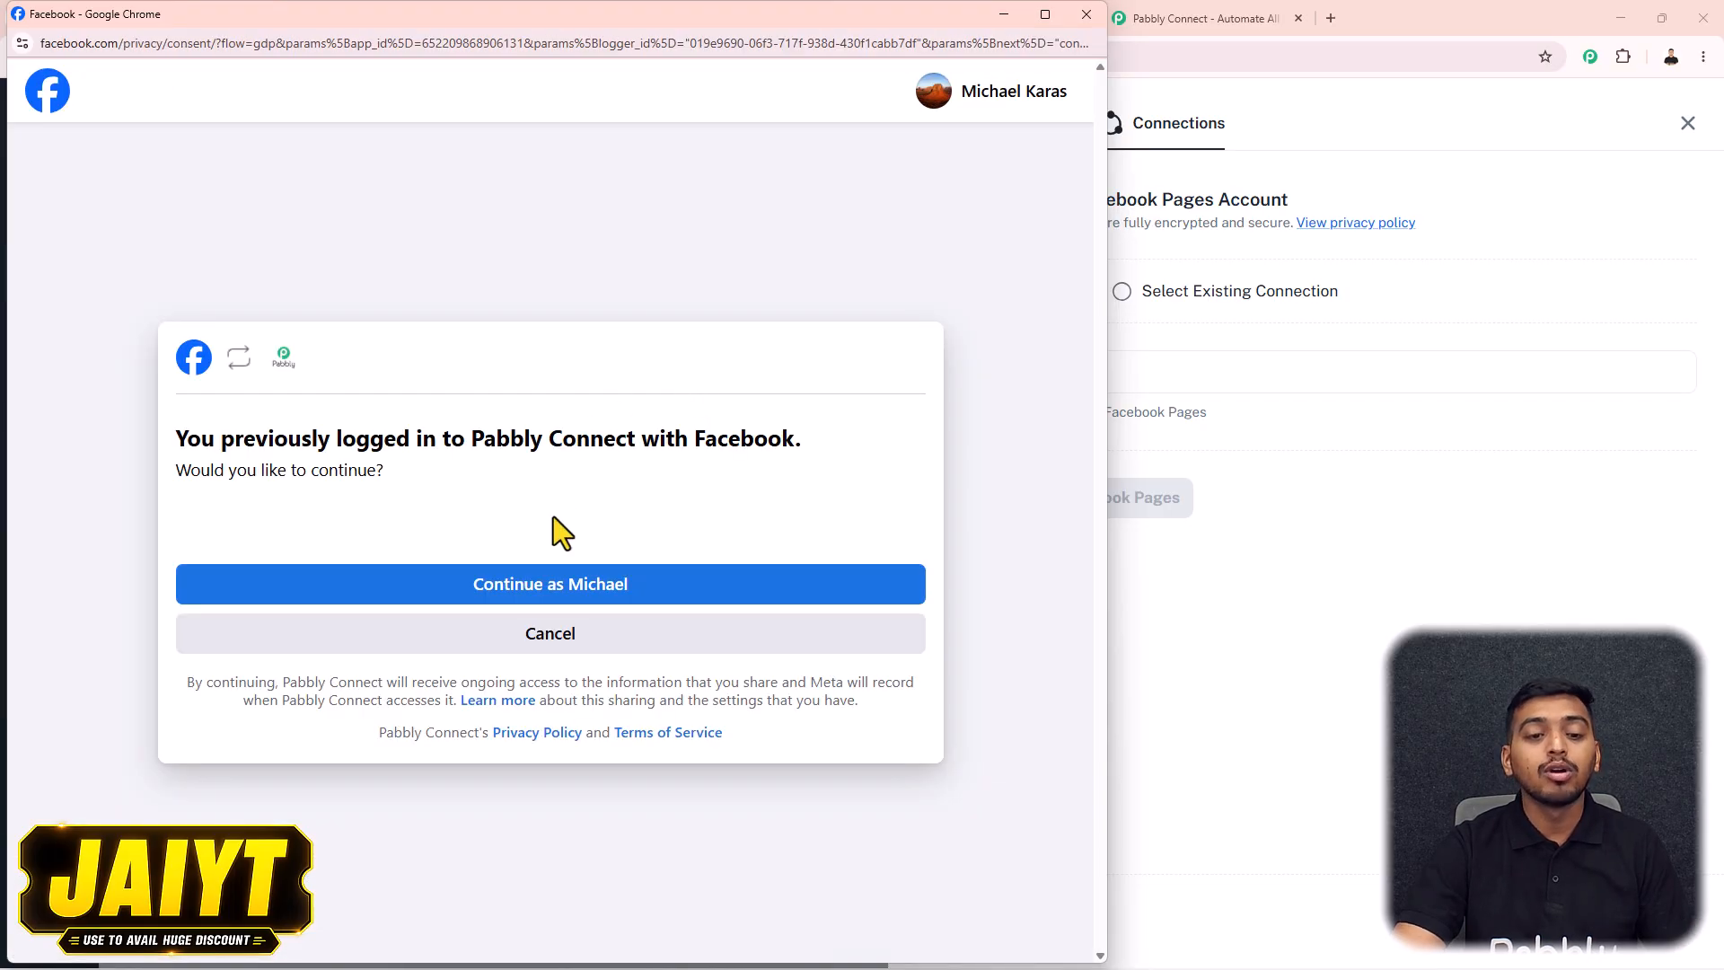
left_click(510, 593)
left_click(510, 592)
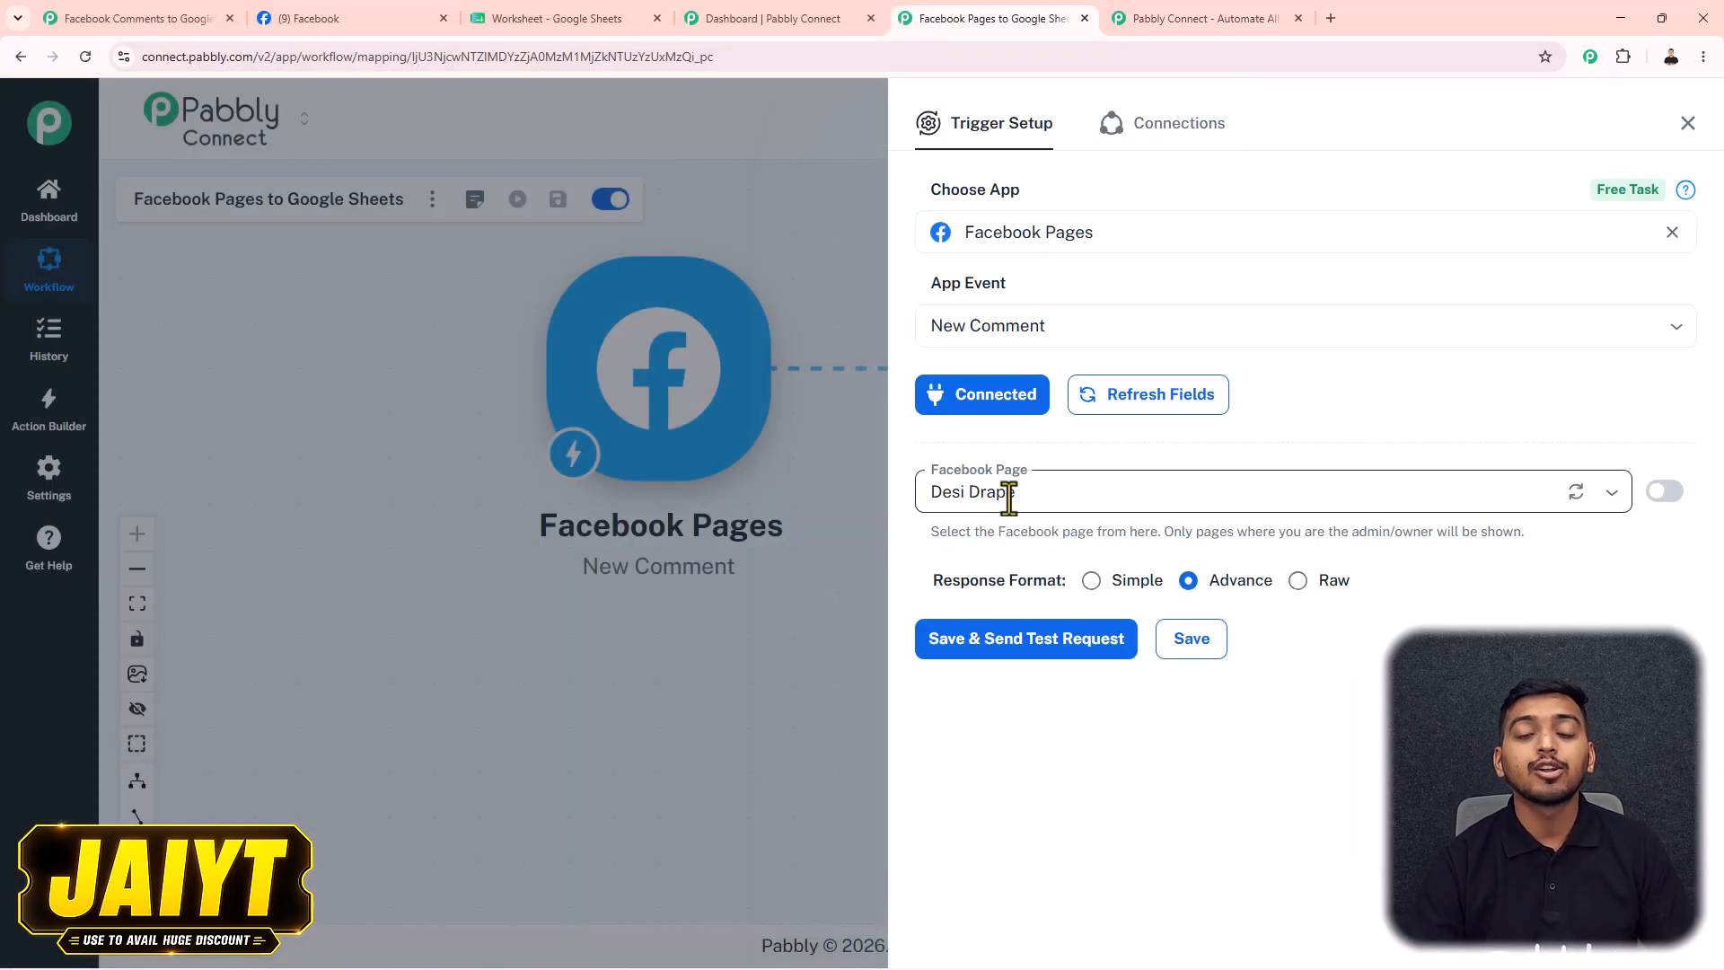
Set the trigger's Facebook page to The Magic Makers and its response format to Simple.
left_click(278, 22)
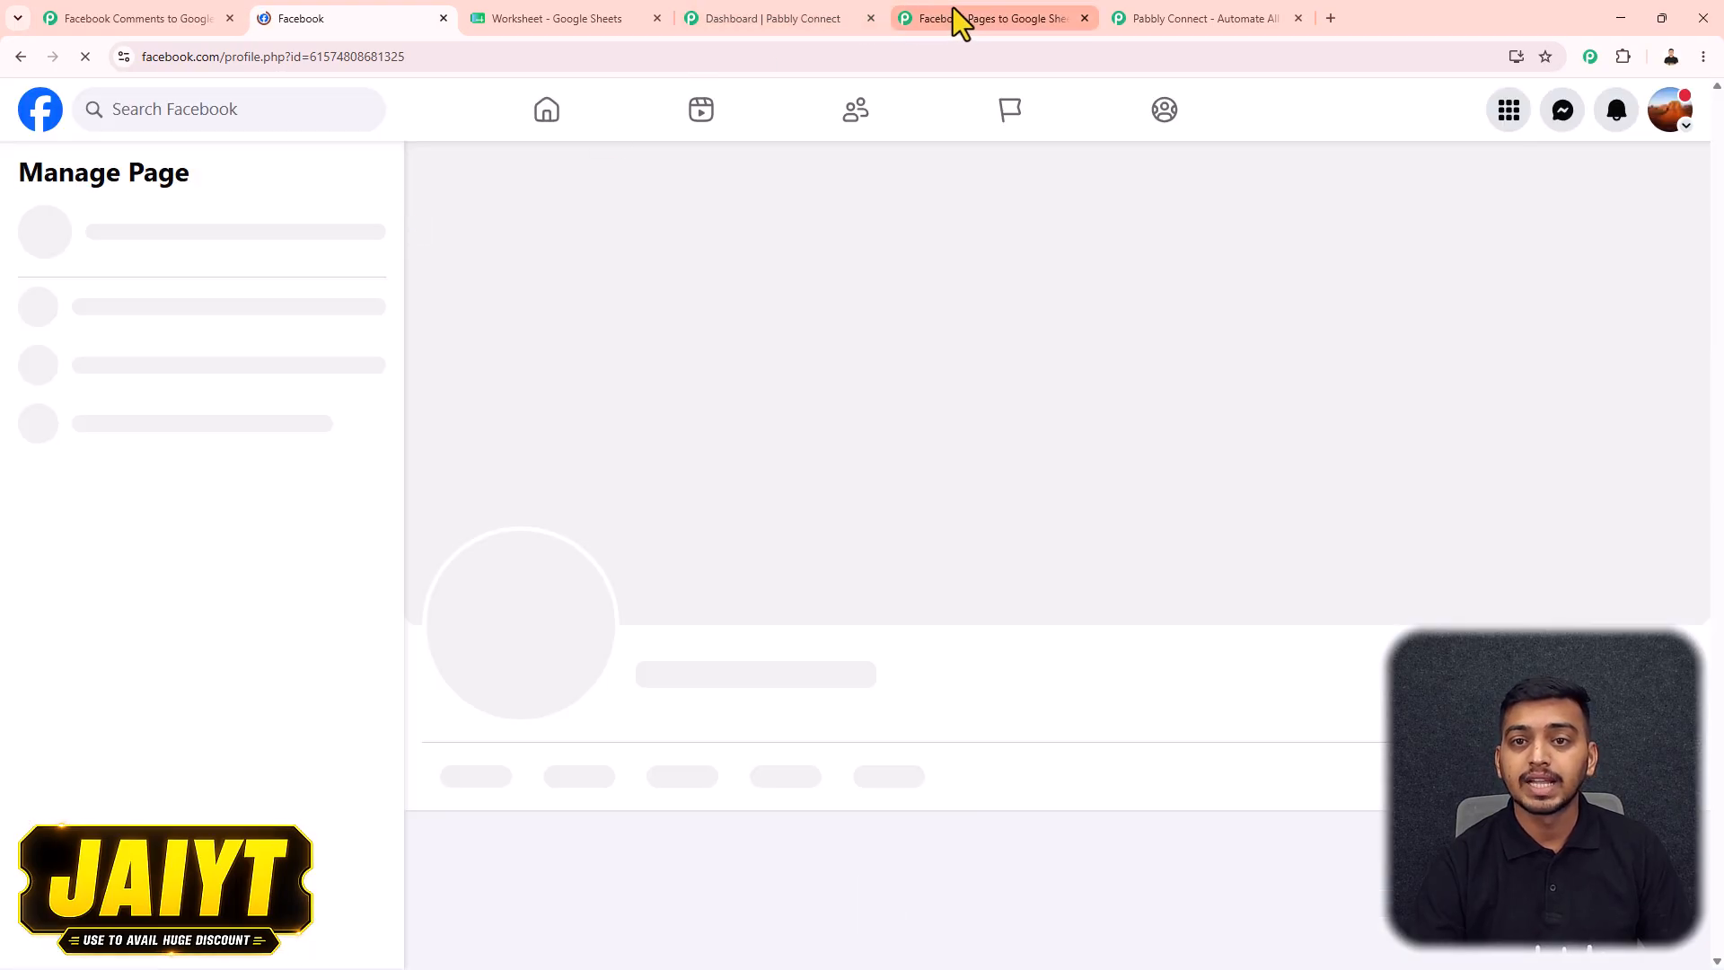
left_click(954, 21)
left_click(993, 492)
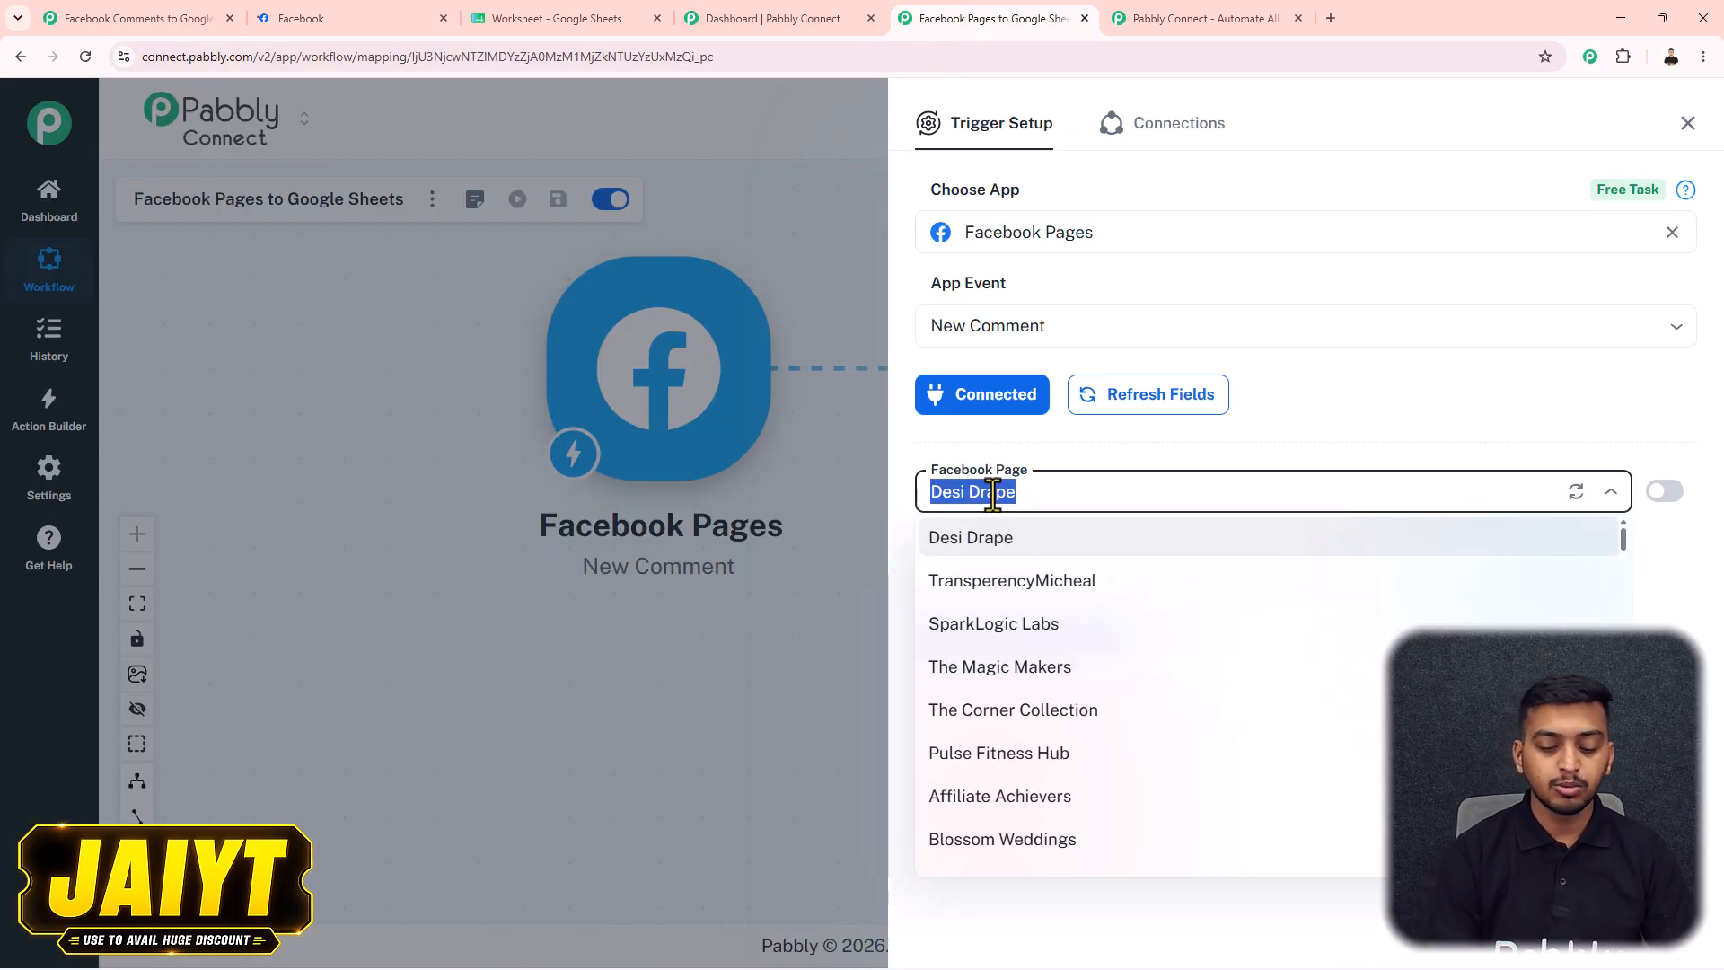
type("magu")
key("BackSpace")
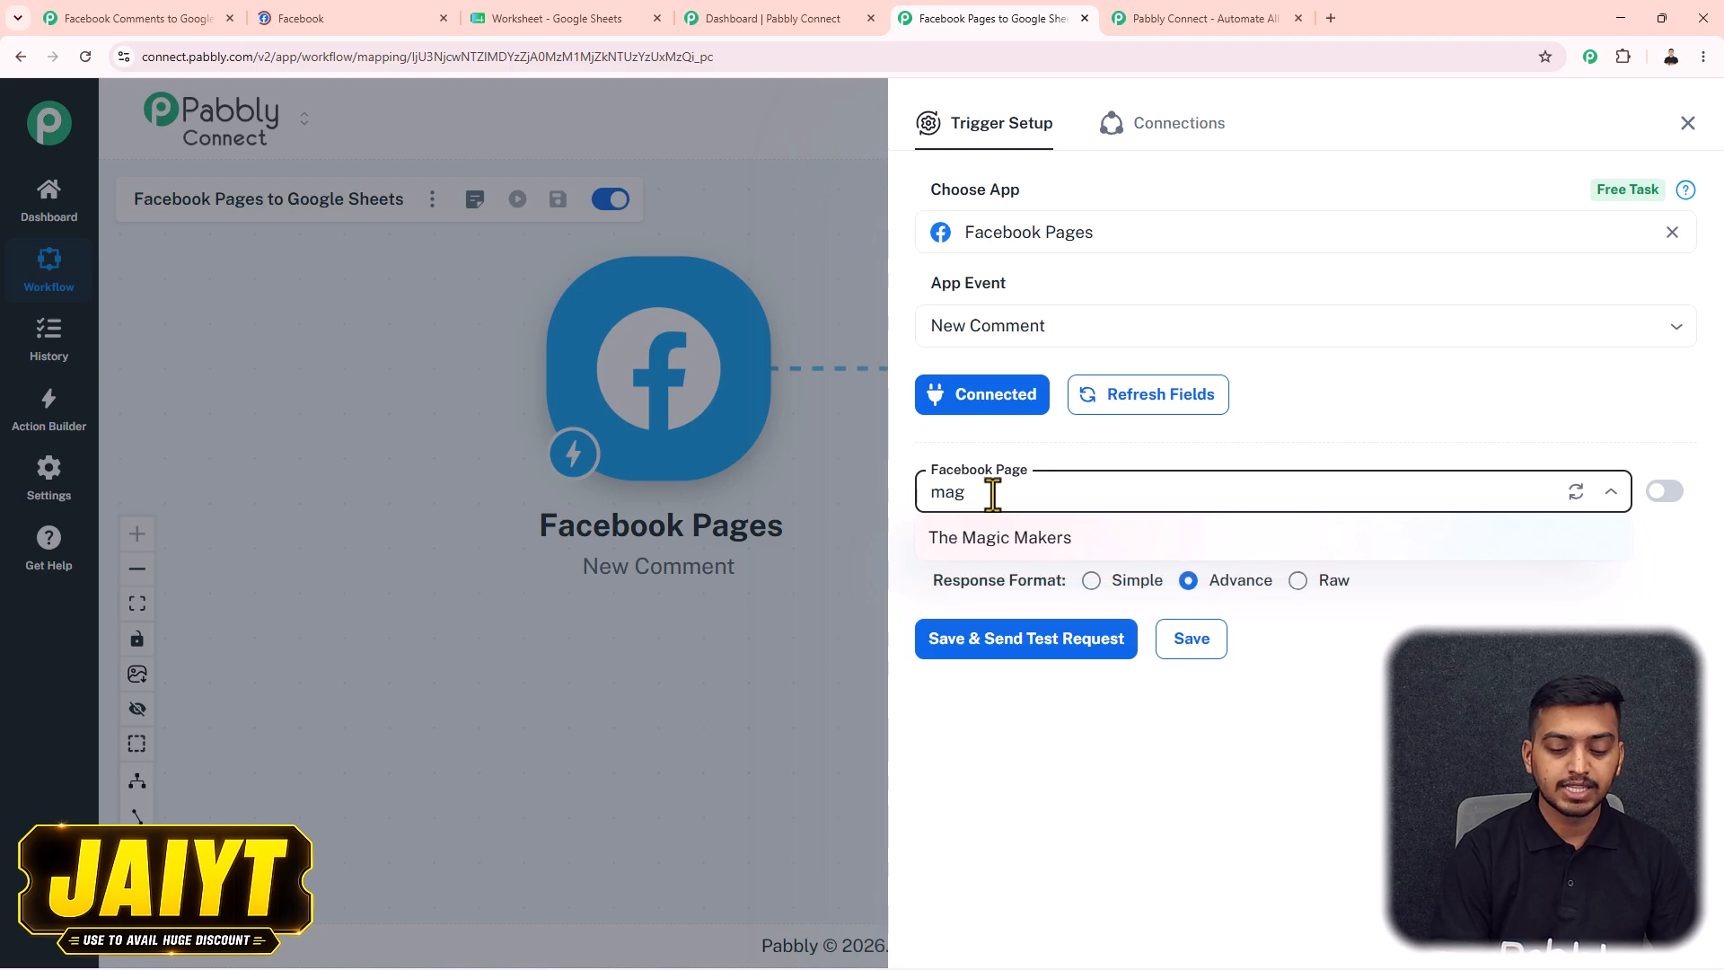
type("ic")
left_click(1059, 545)
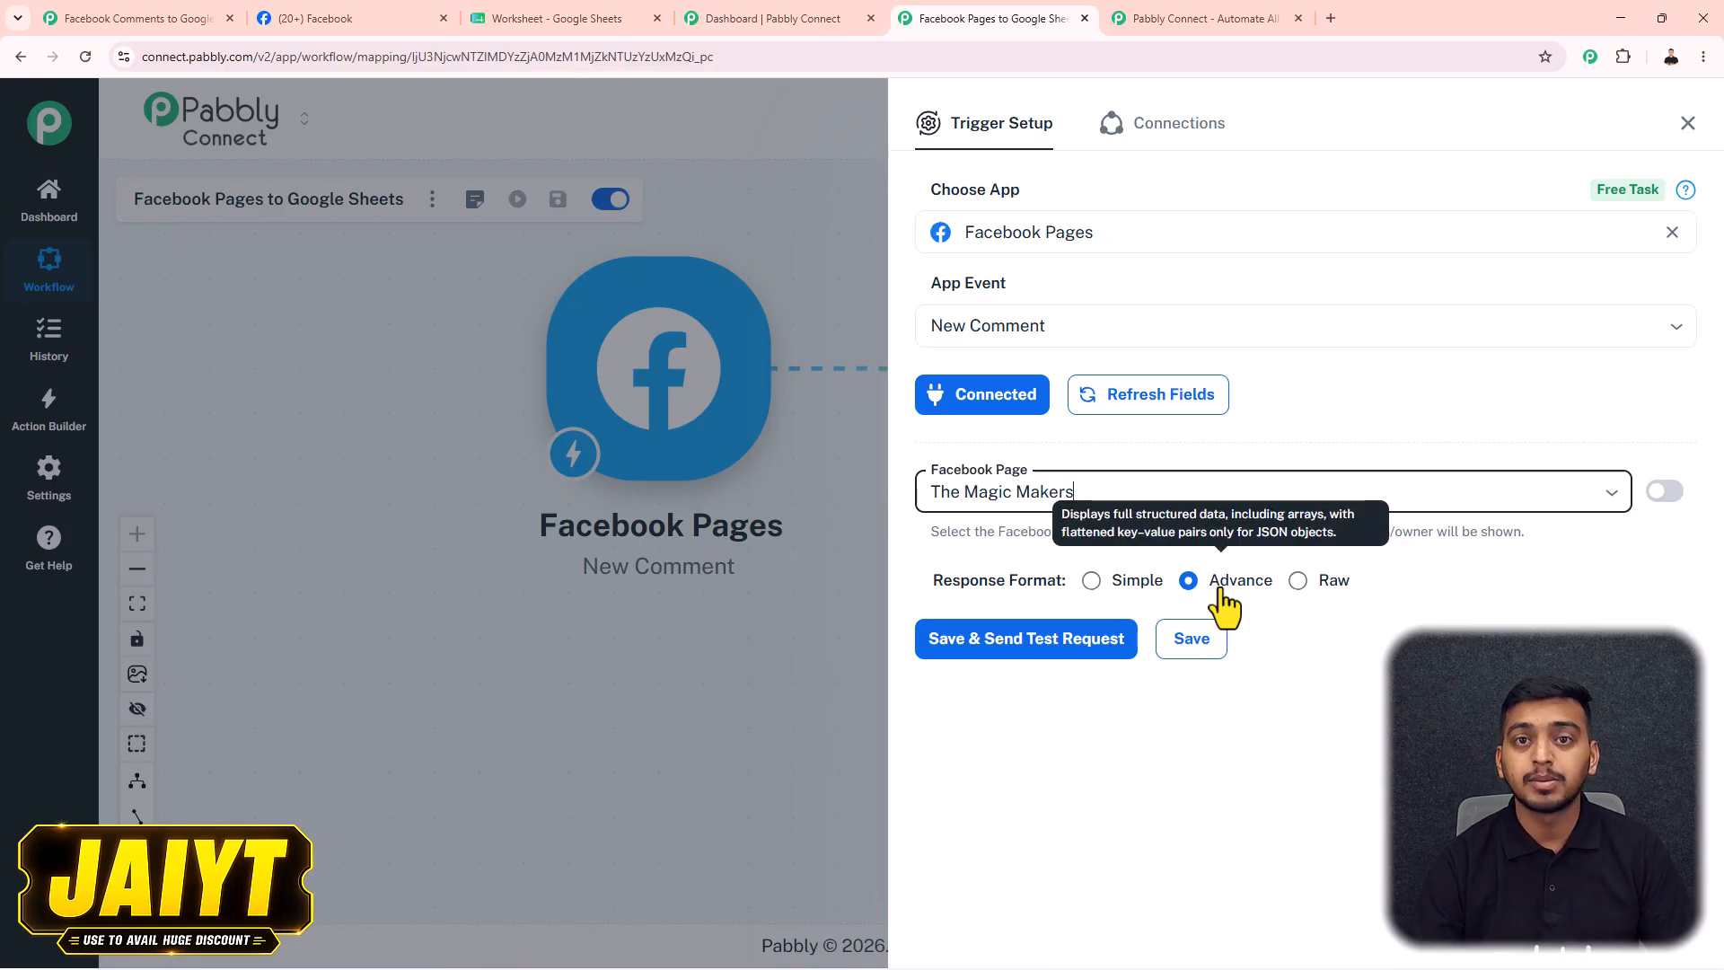
left_click(1092, 581)
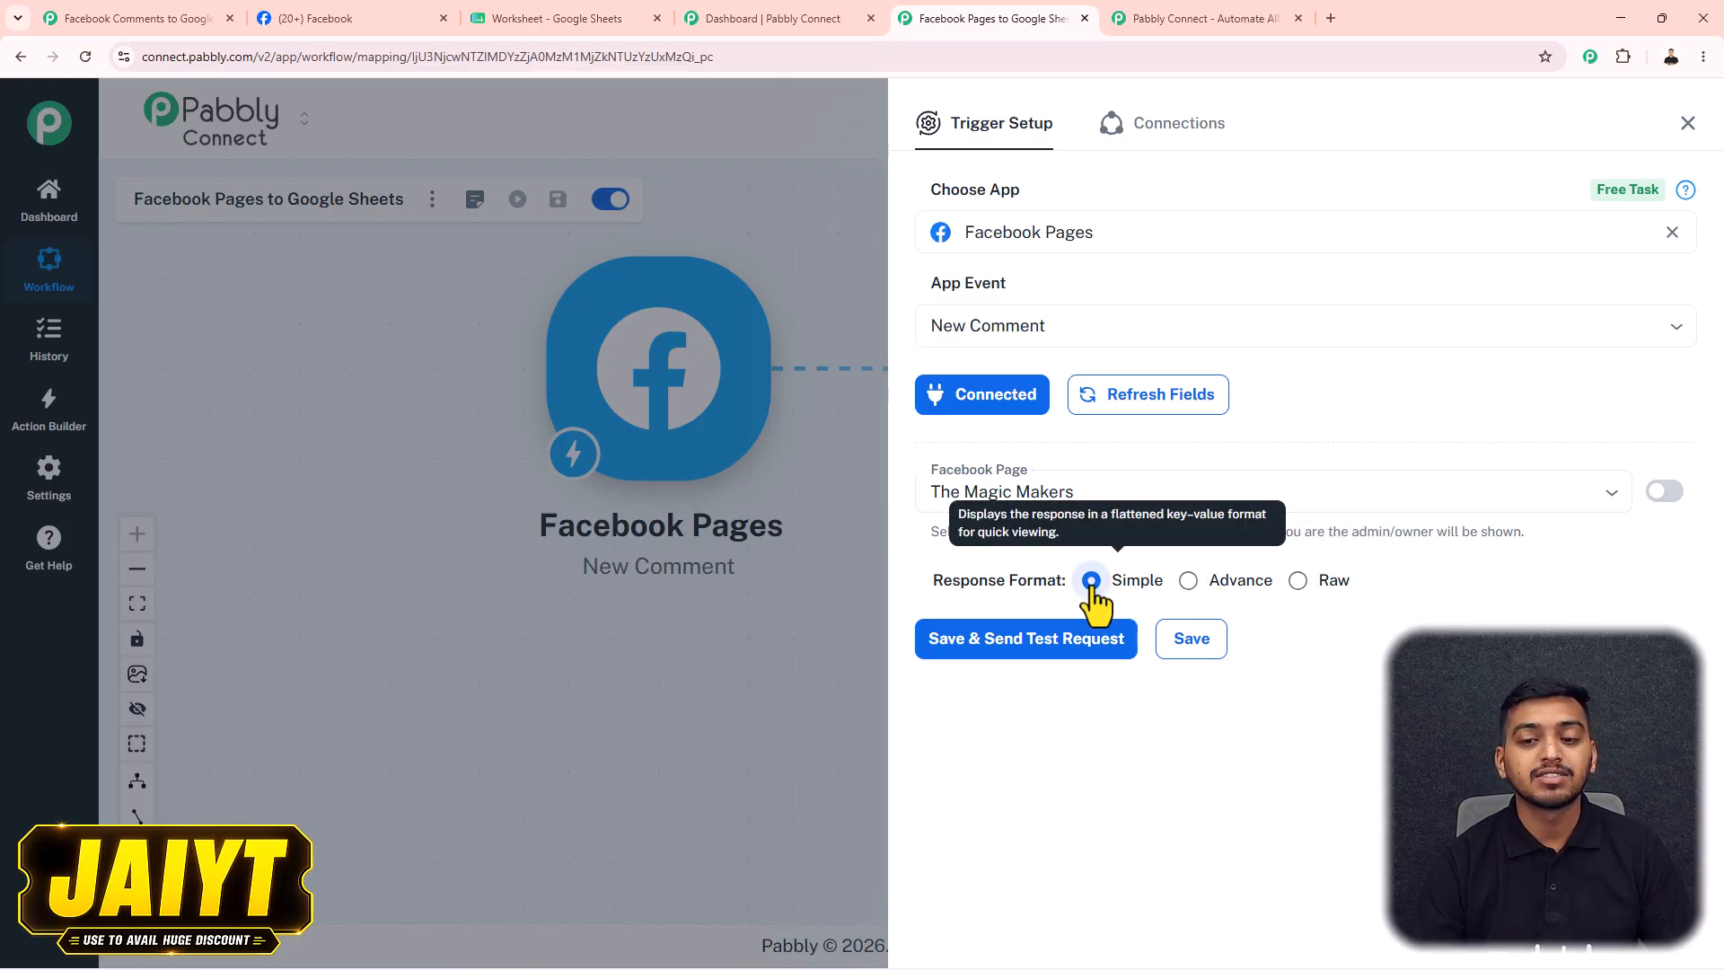
Send the trigger's test request, and in Facebook comment "keep on the good work!" on The Magic Makers' Common Skincare Mistakes You Should Avoid post.
left_click(1004, 659)
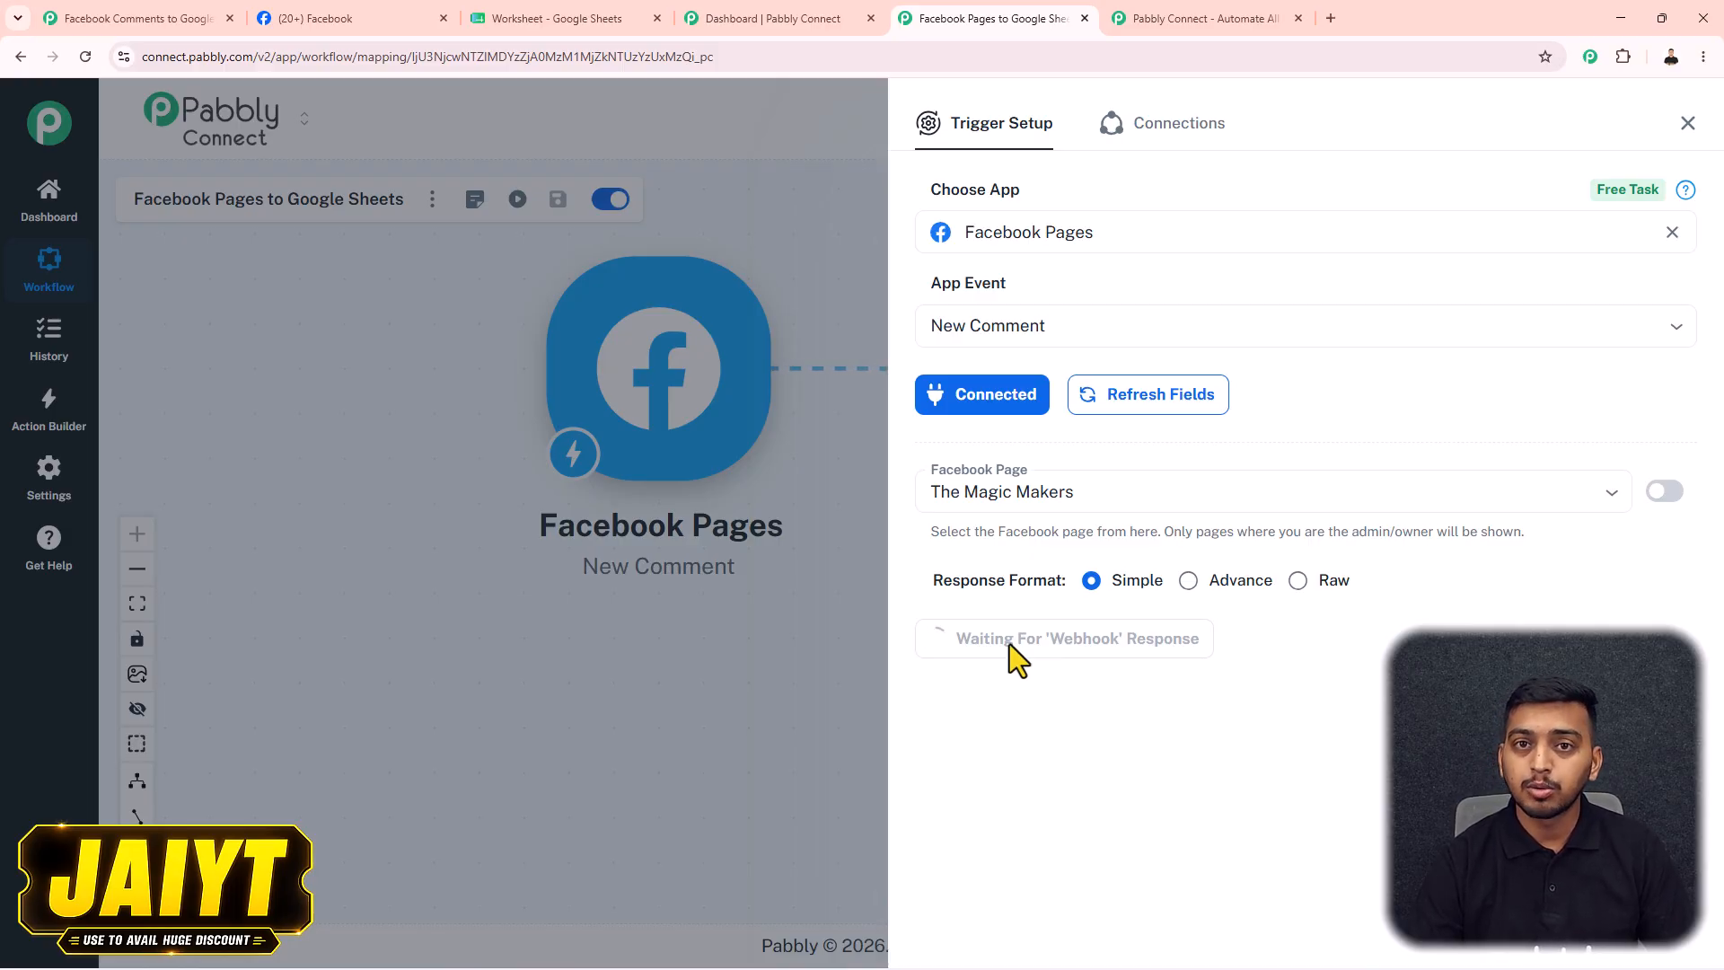
left_click(356, 18)
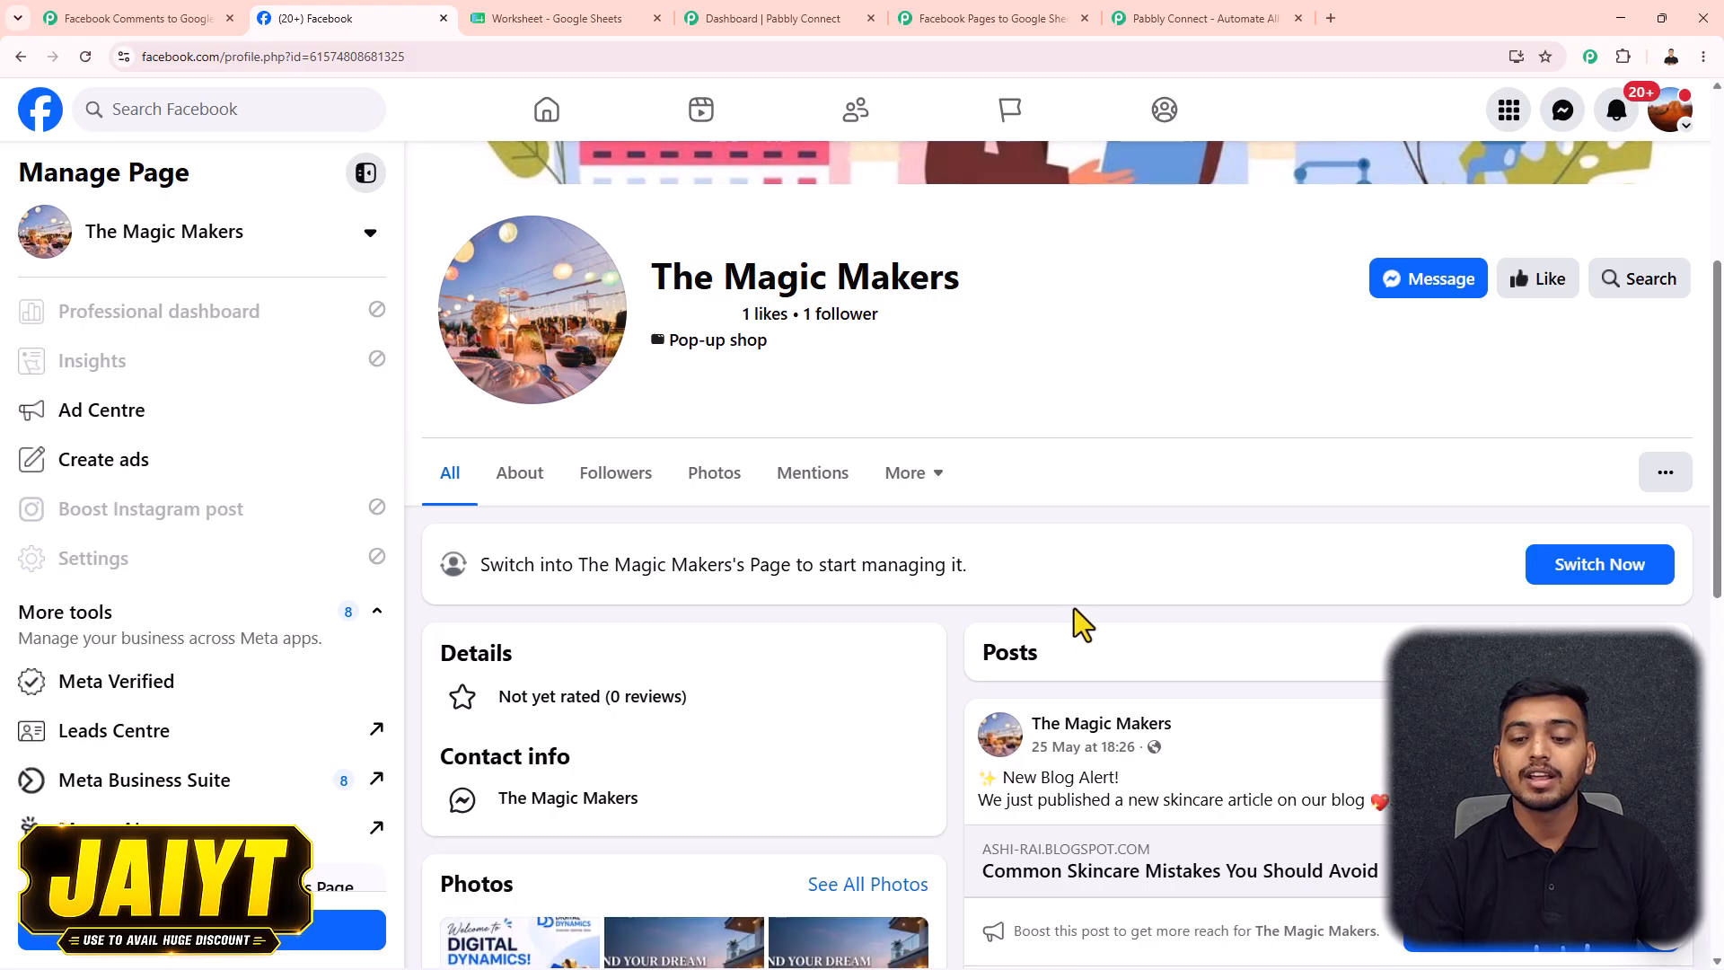
scroll(1074, 607, "down", 3)
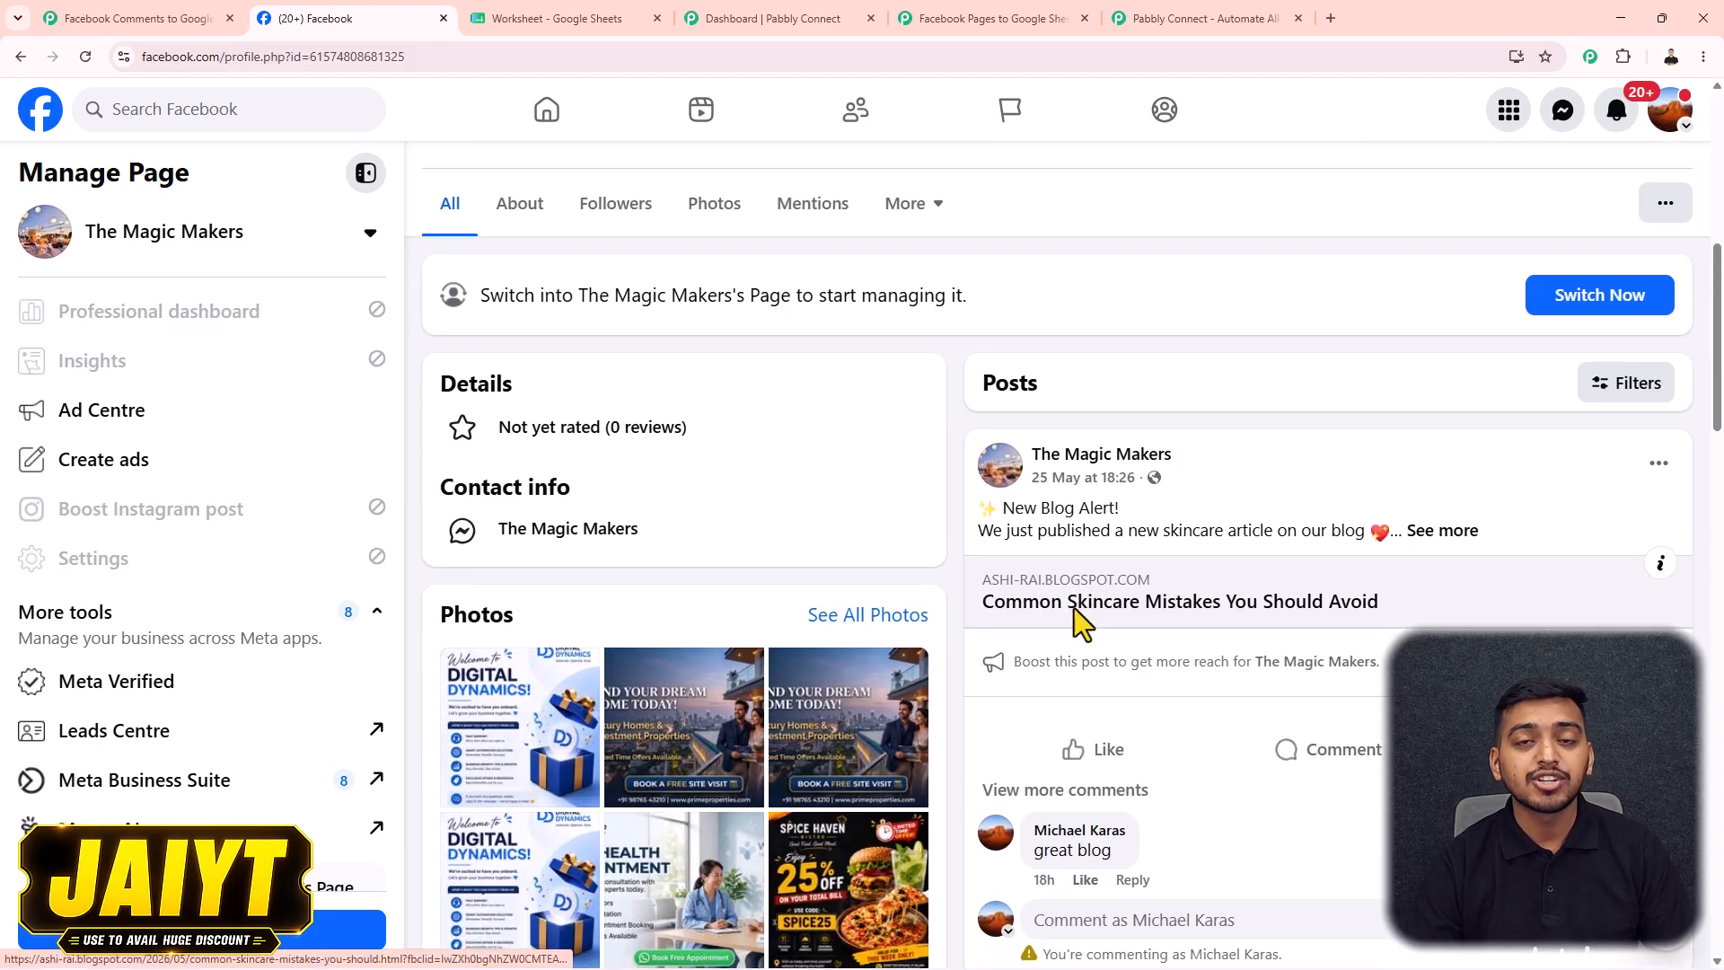
scroll(1074, 607, "down", 5)
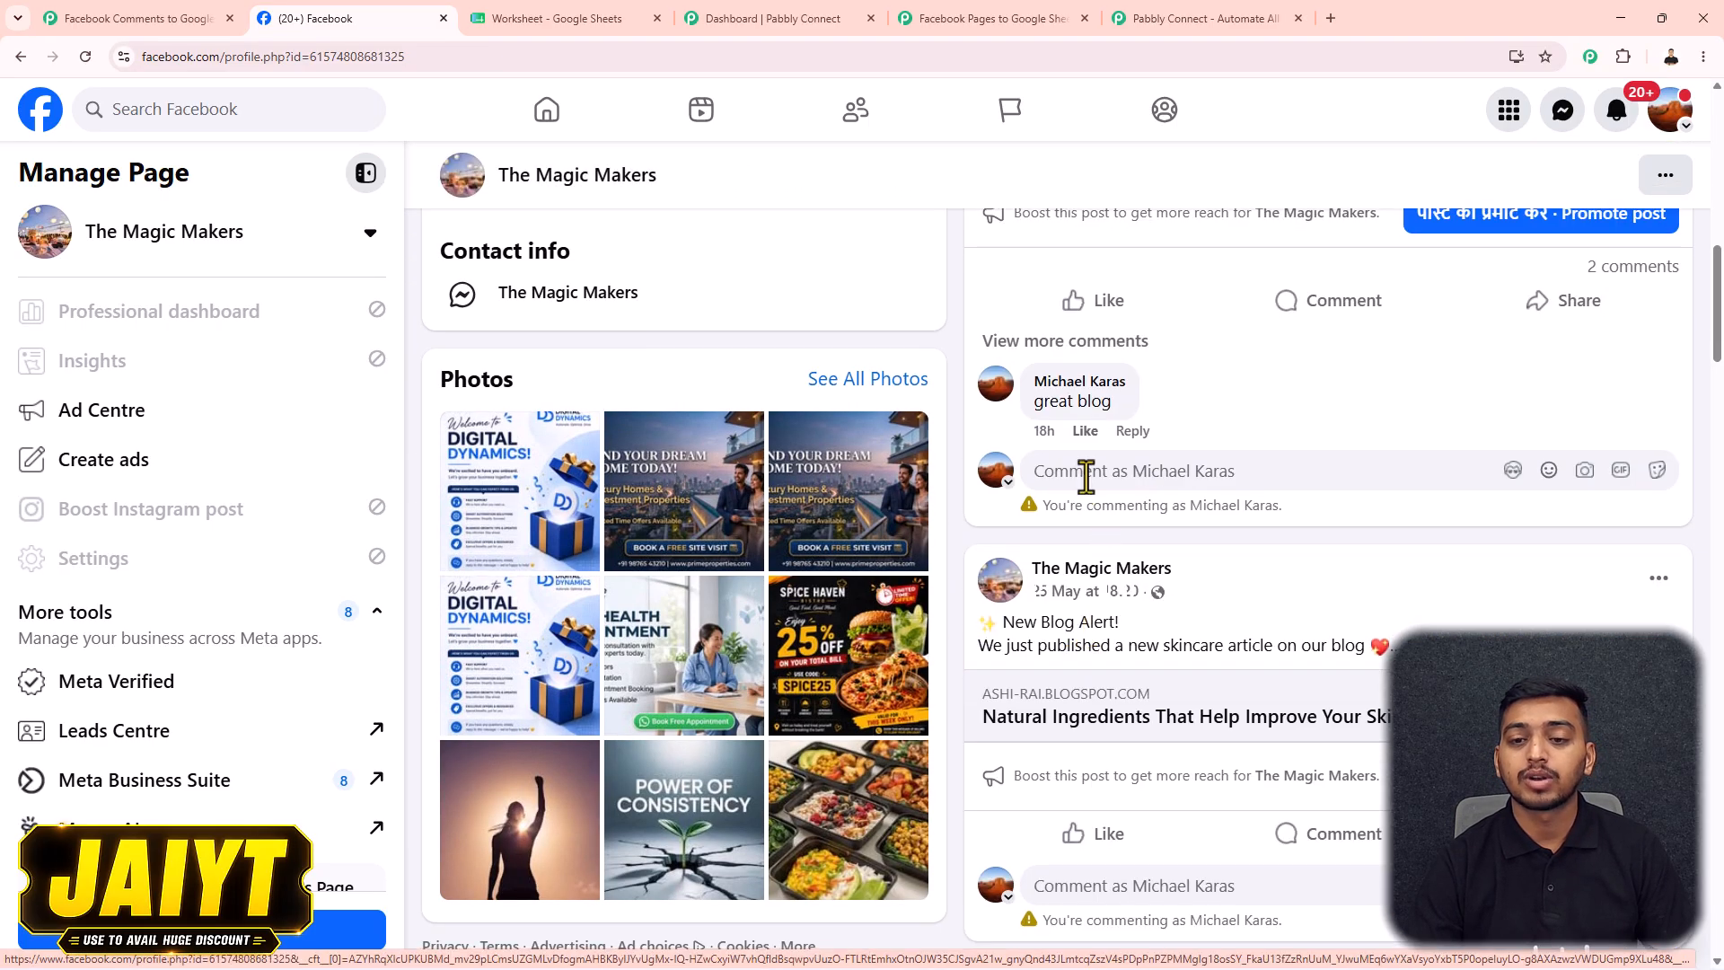
left_click(1061, 471)
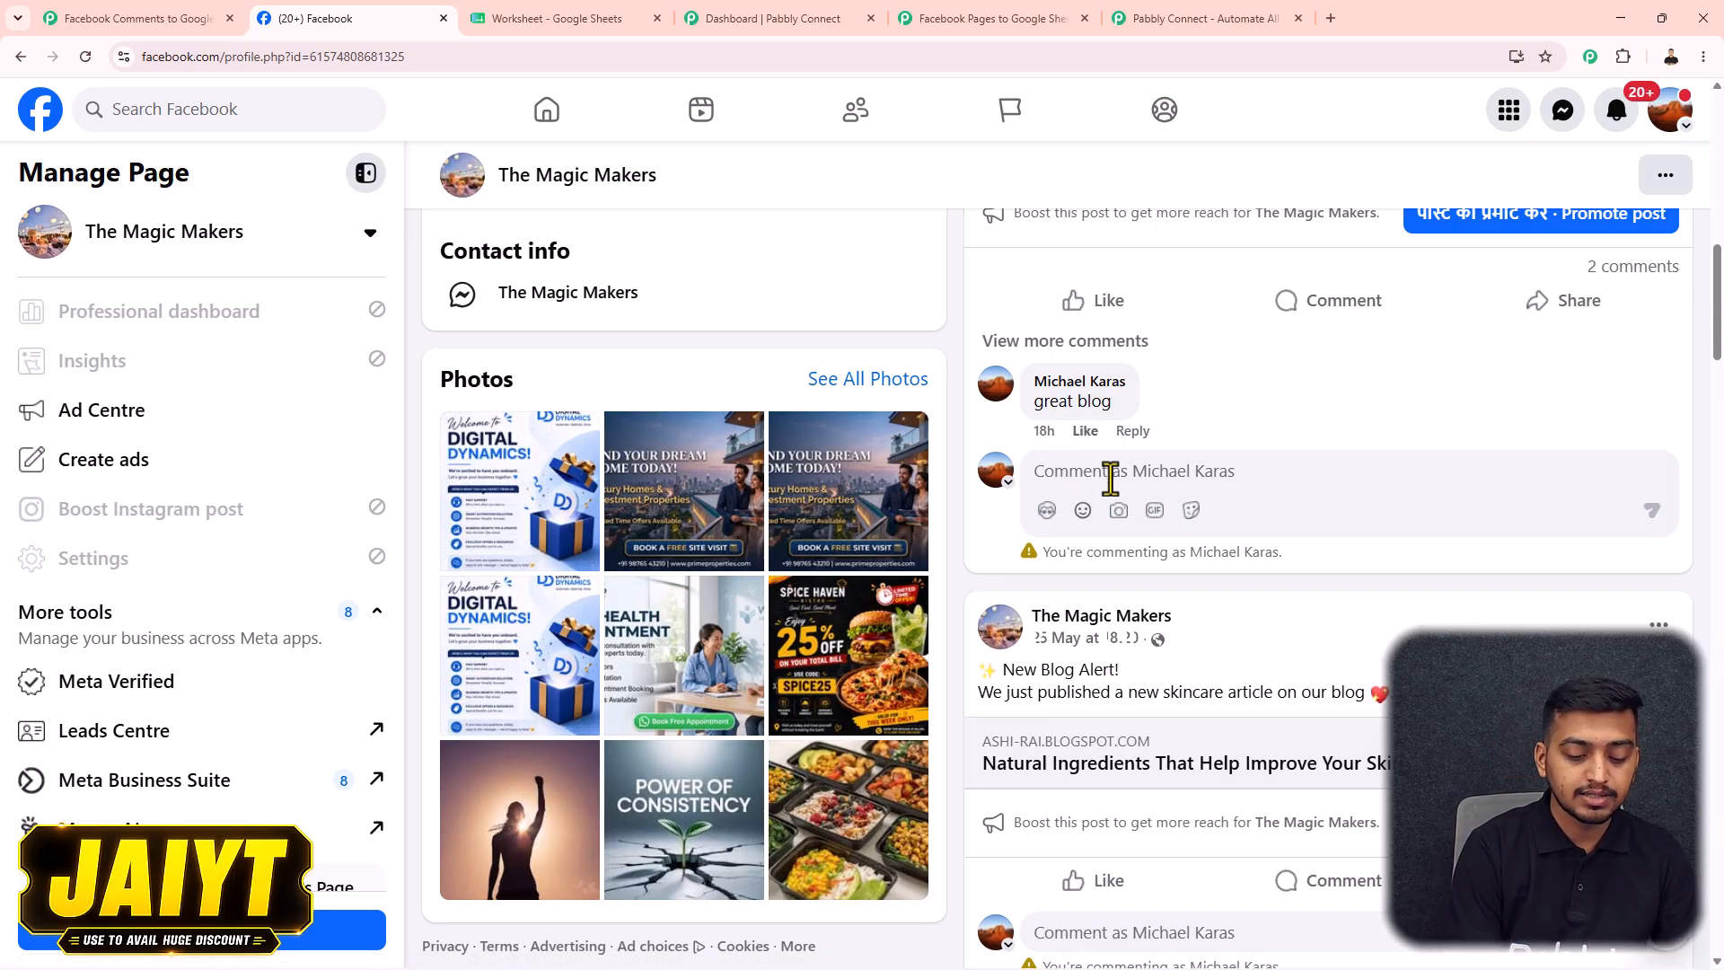
type("keep on the good work!")
key("Return")
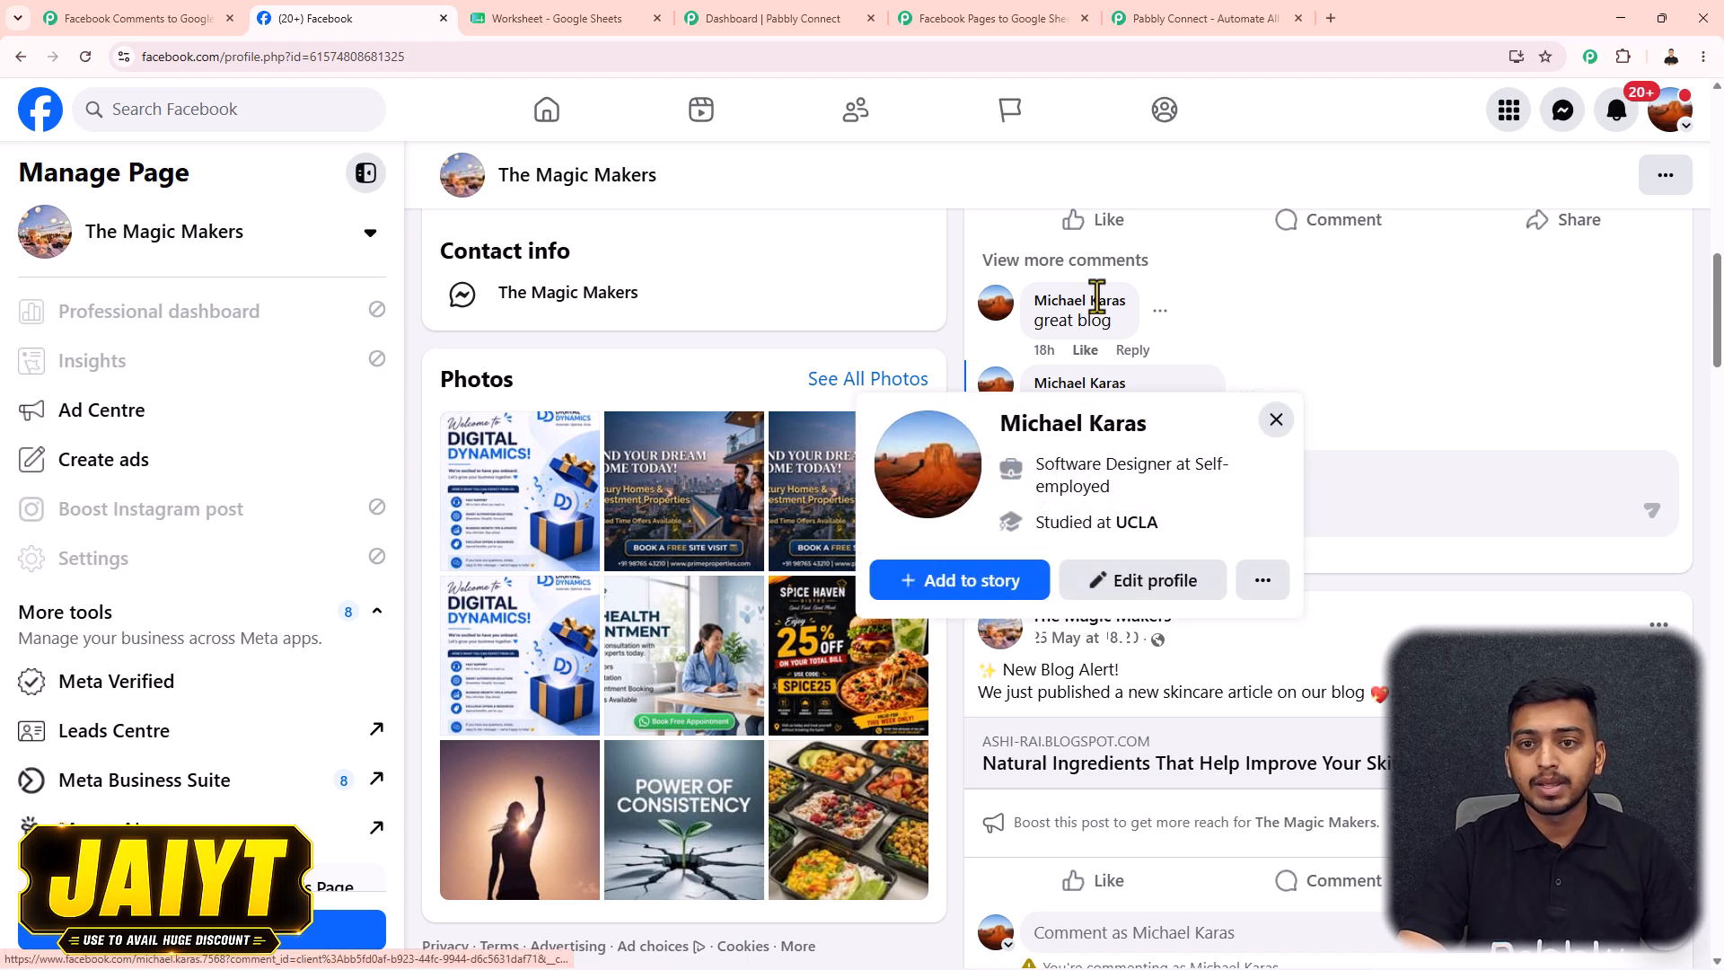
Switch back to Pabbly Connect, examine the captured webhook response, including the commenter's name, and close the trigger setup.
left_click(995, 19)
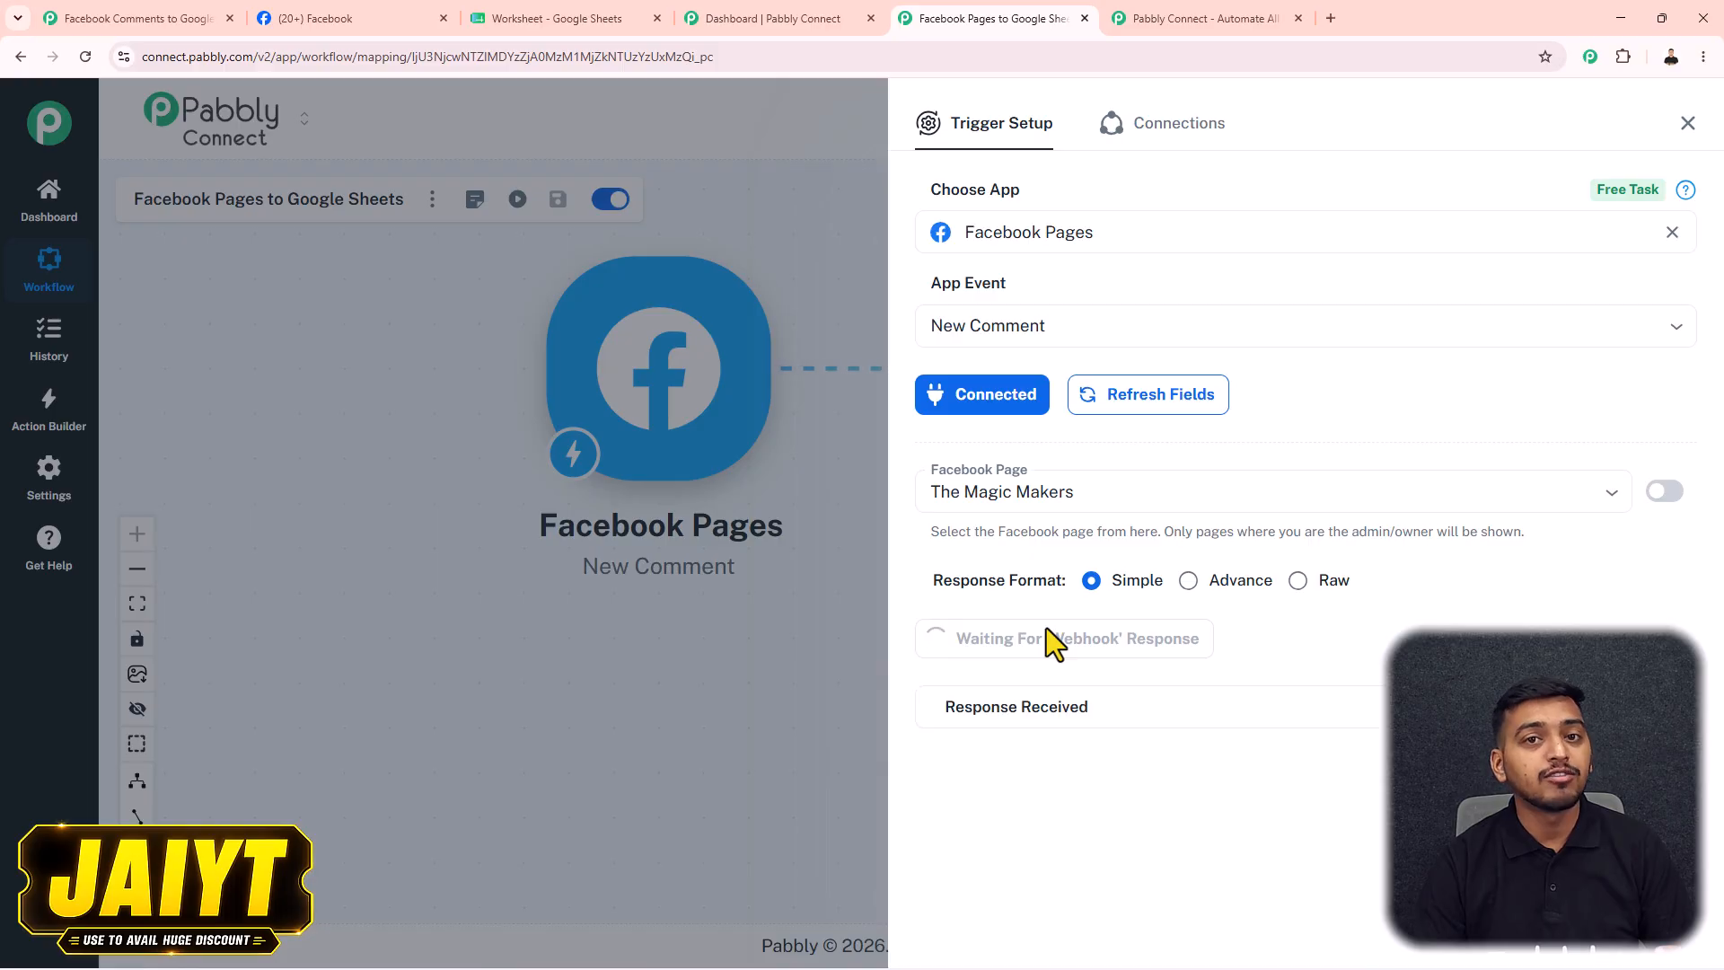
scroll(1124, 669, "down", 5)
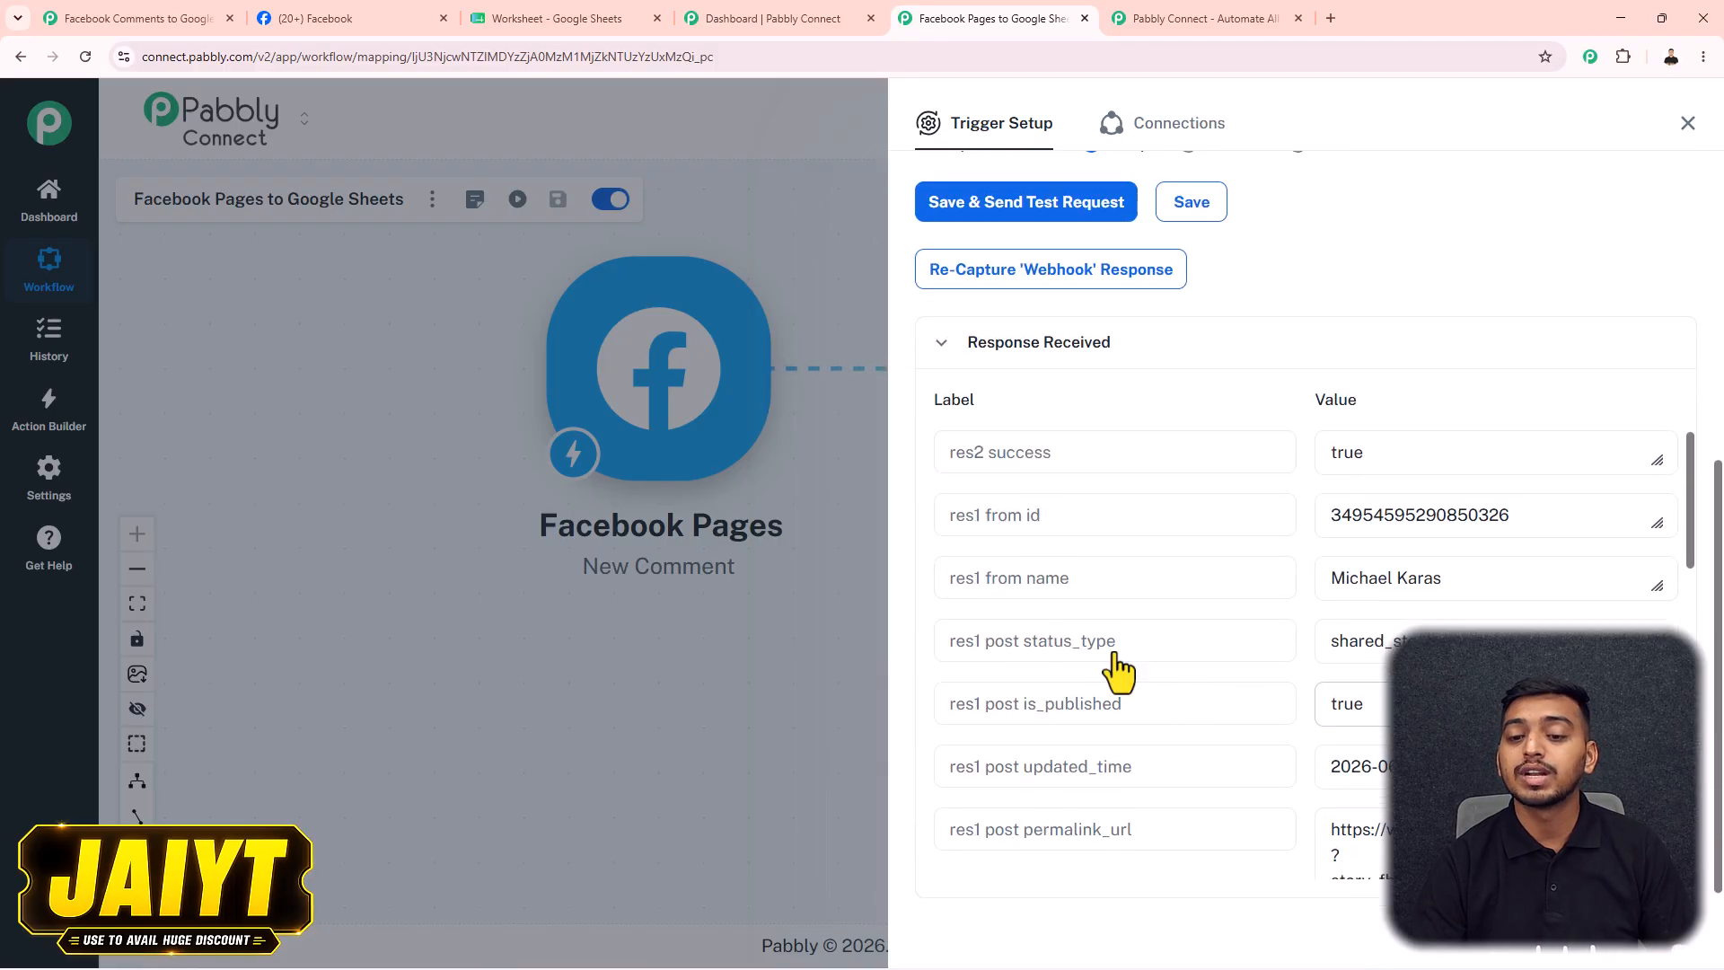
scroll(1304, 579, "down", 2)
scroll(1347, 567, "up", 2)
left_click(1470, 585)
left_click_drag(1443, 577, 1255, 600)
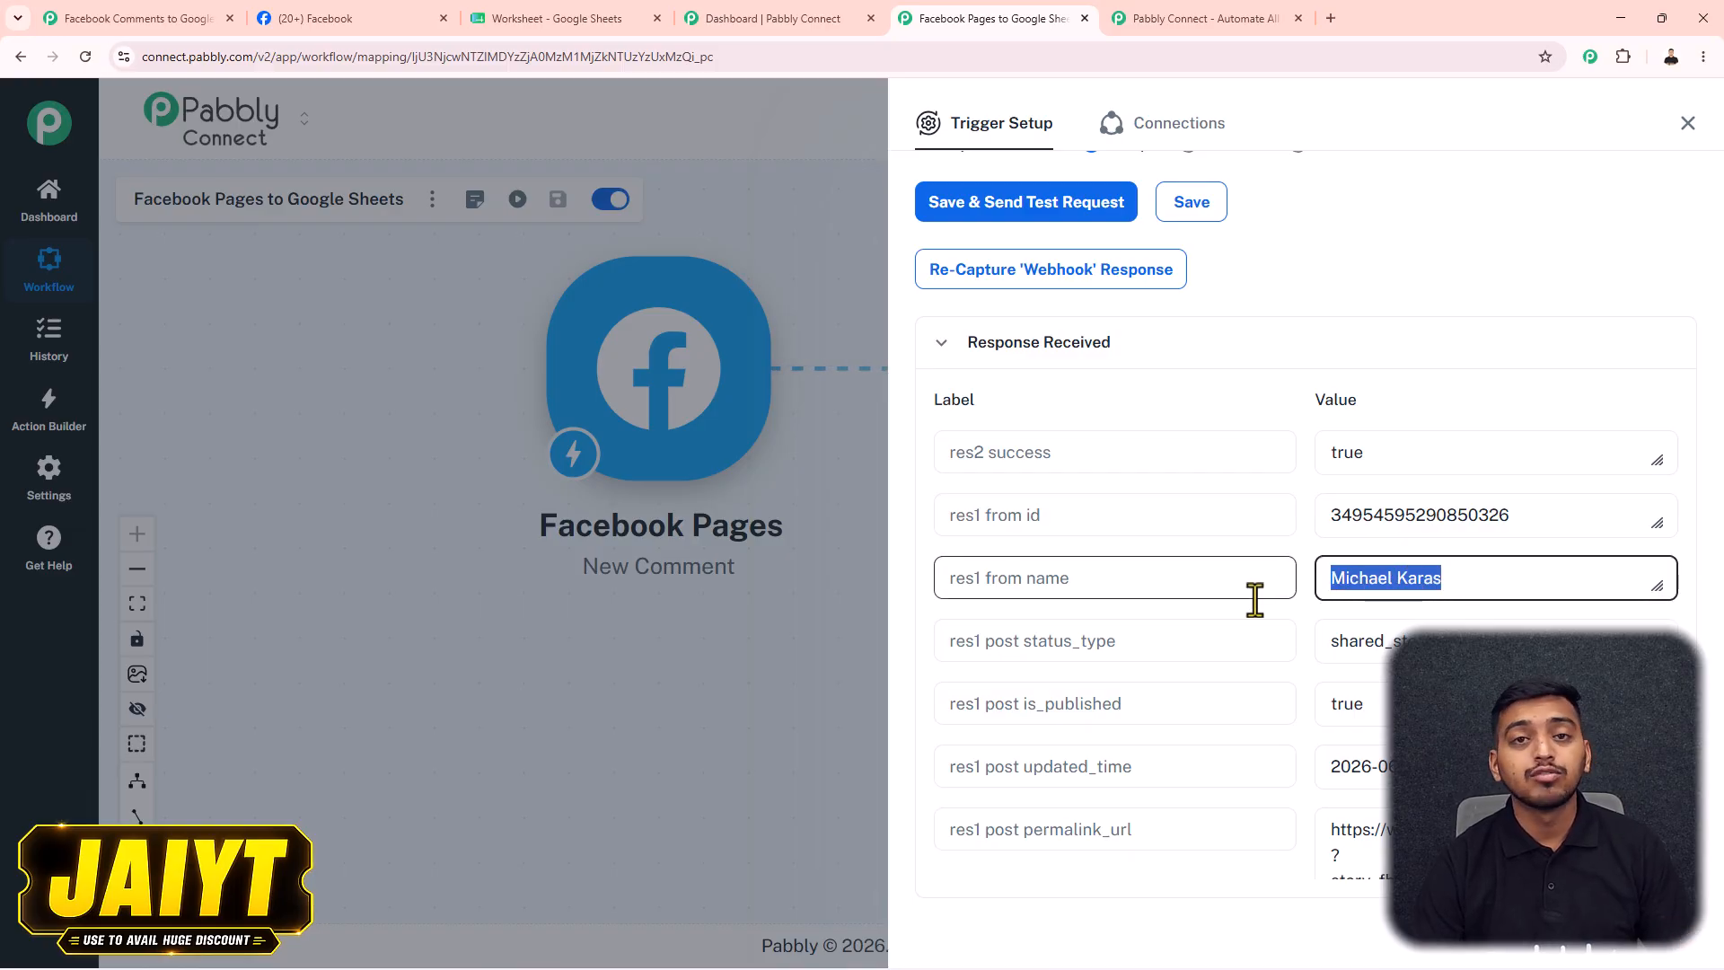
scroll(1254, 597, "down", 5)
scroll(1302, 602, "down", 2)
left_click(1330, 515)
left_click_drag(1330, 515, 1520, 515)
left_click(1691, 145)
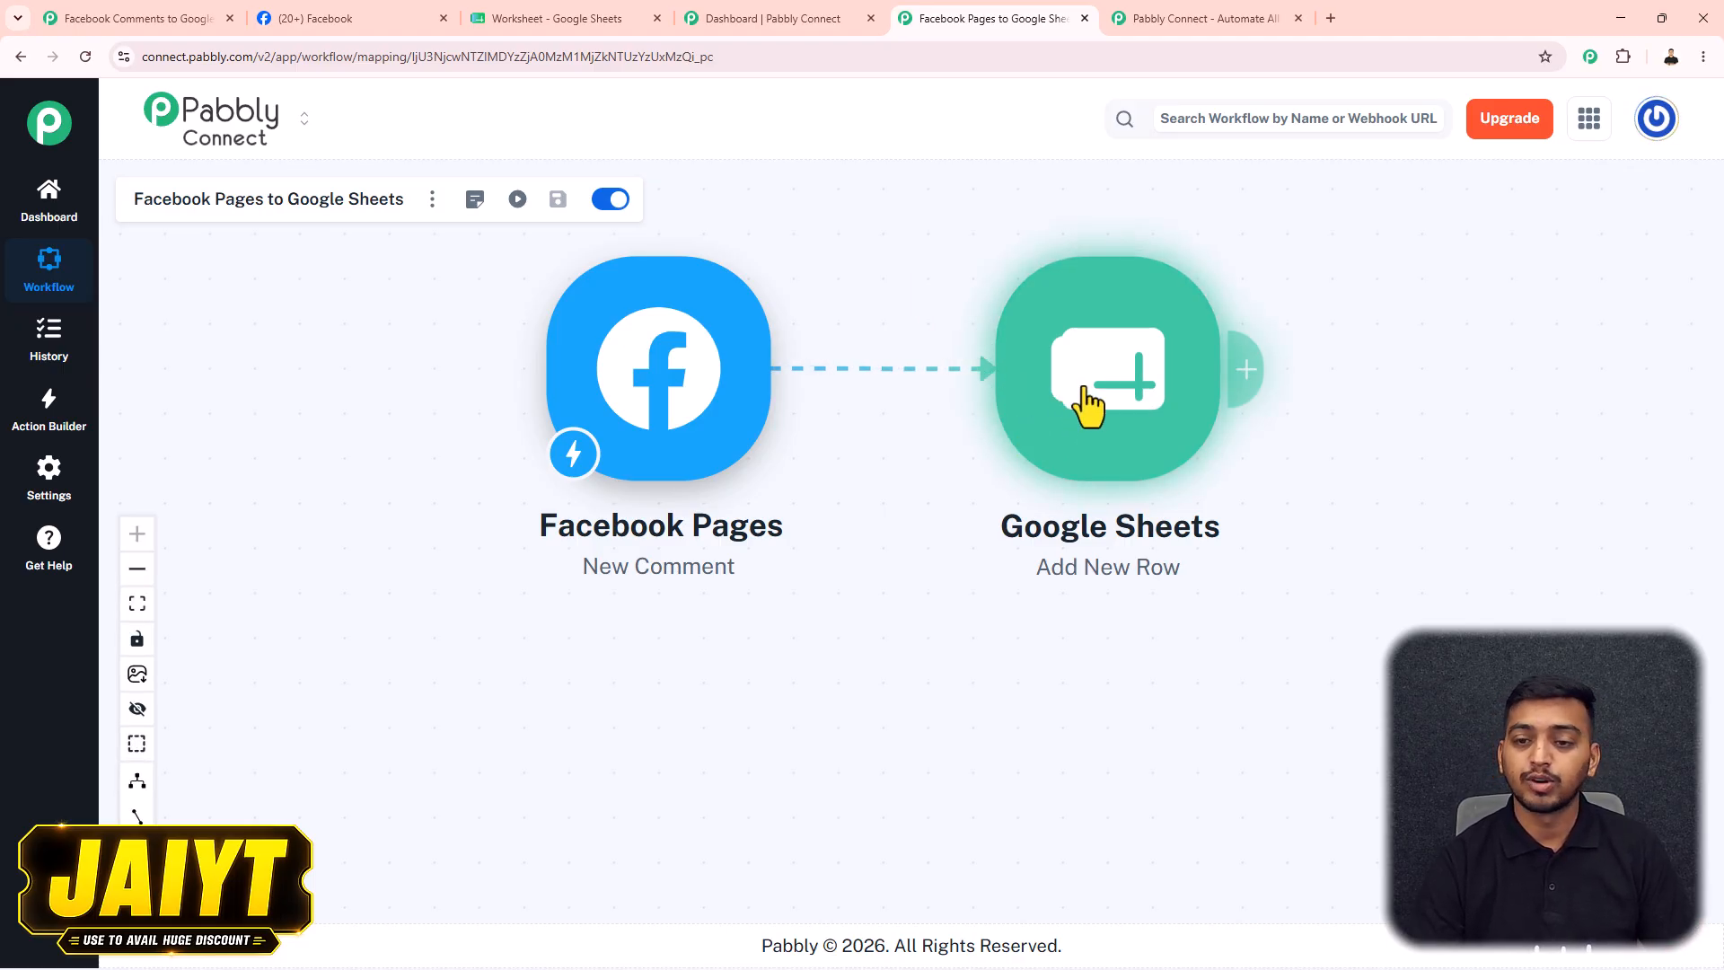
Add a new connection named Google Sheets #73 to the Google Sheets action, authorizing it with the Google account.
left_click(1114, 390)
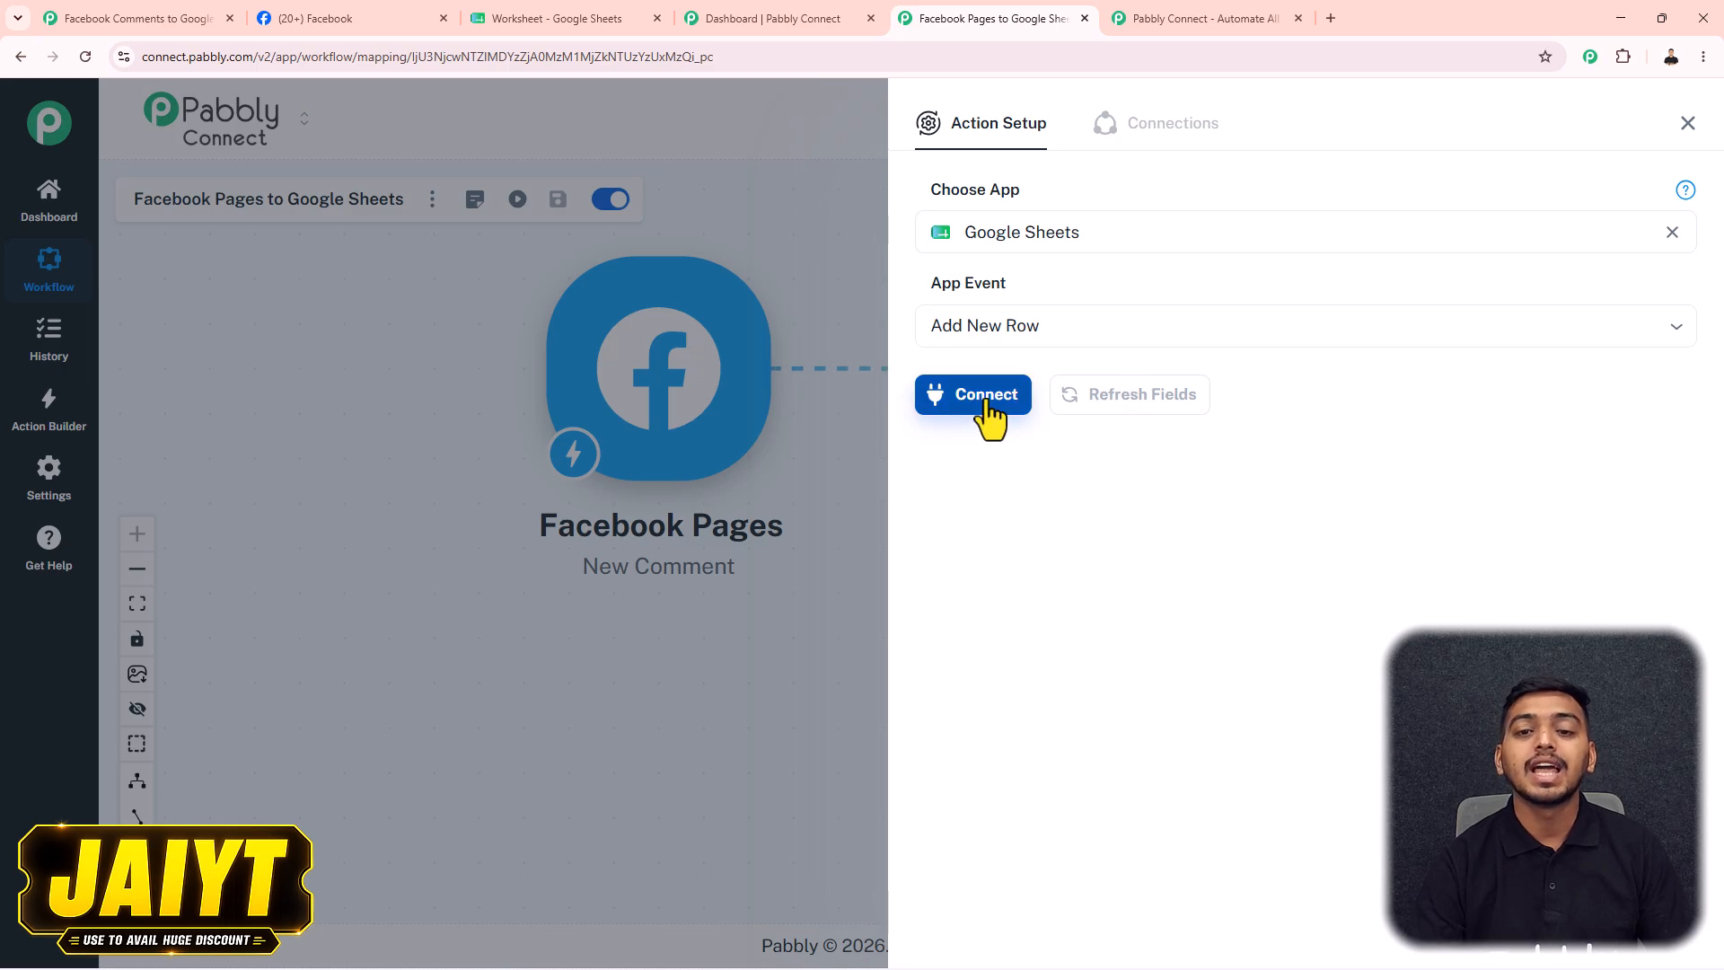
left_click(986, 395)
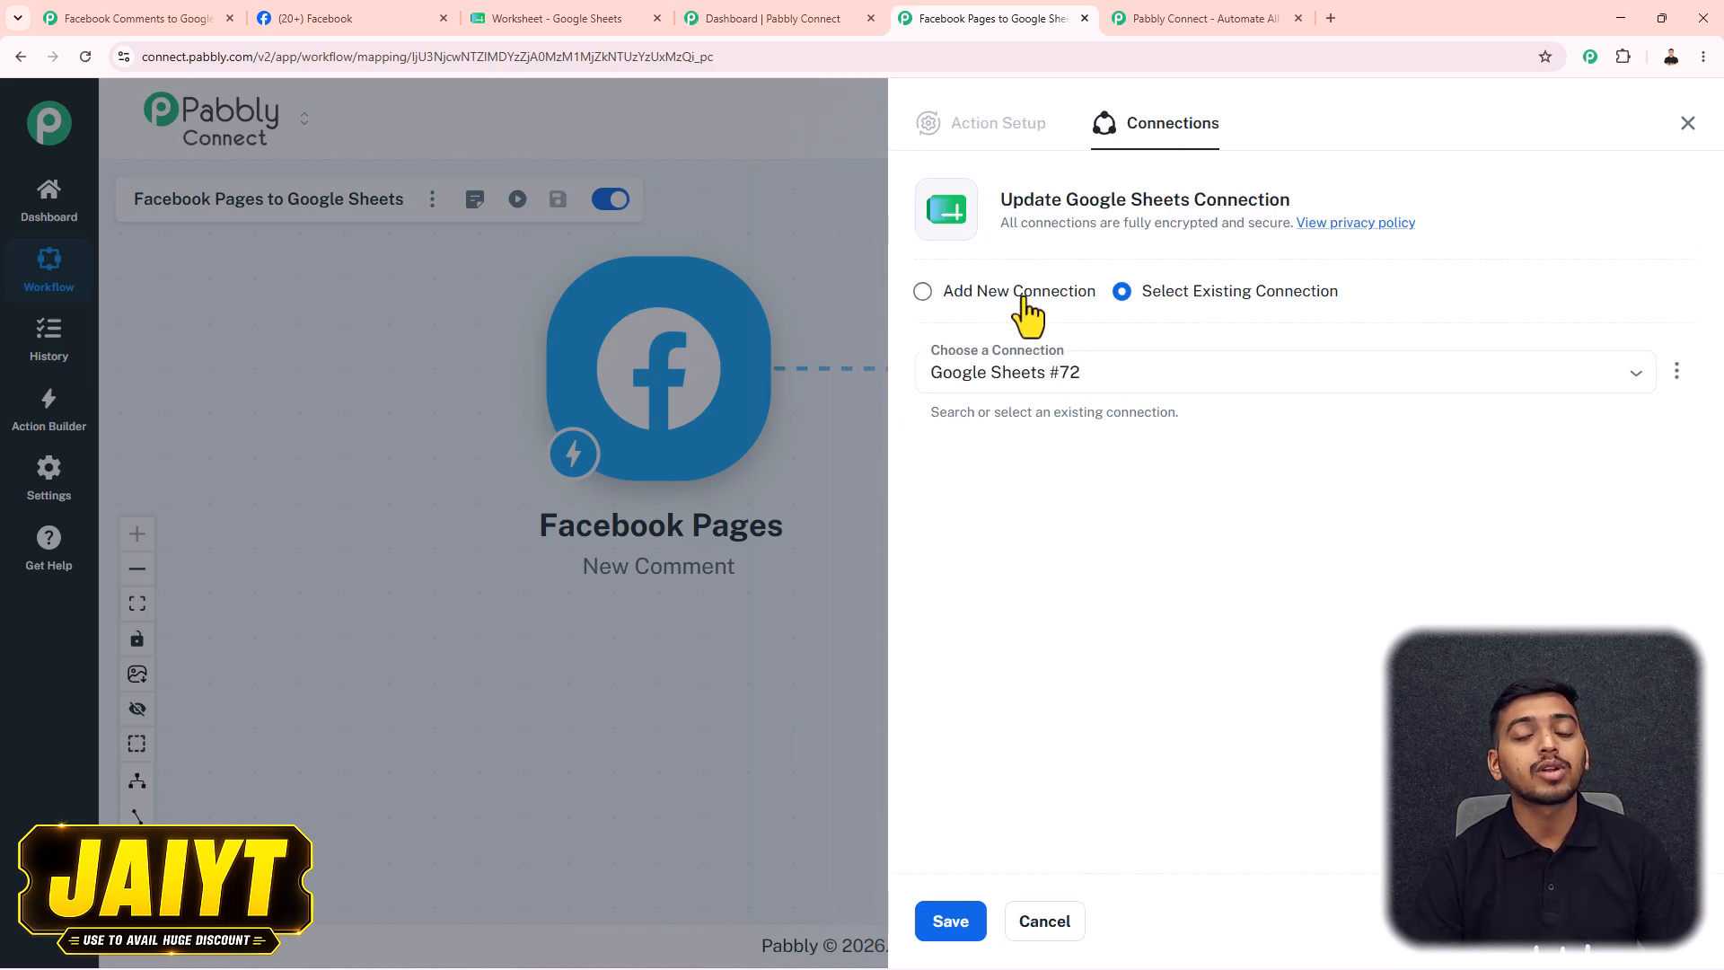
left_click(923, 292)
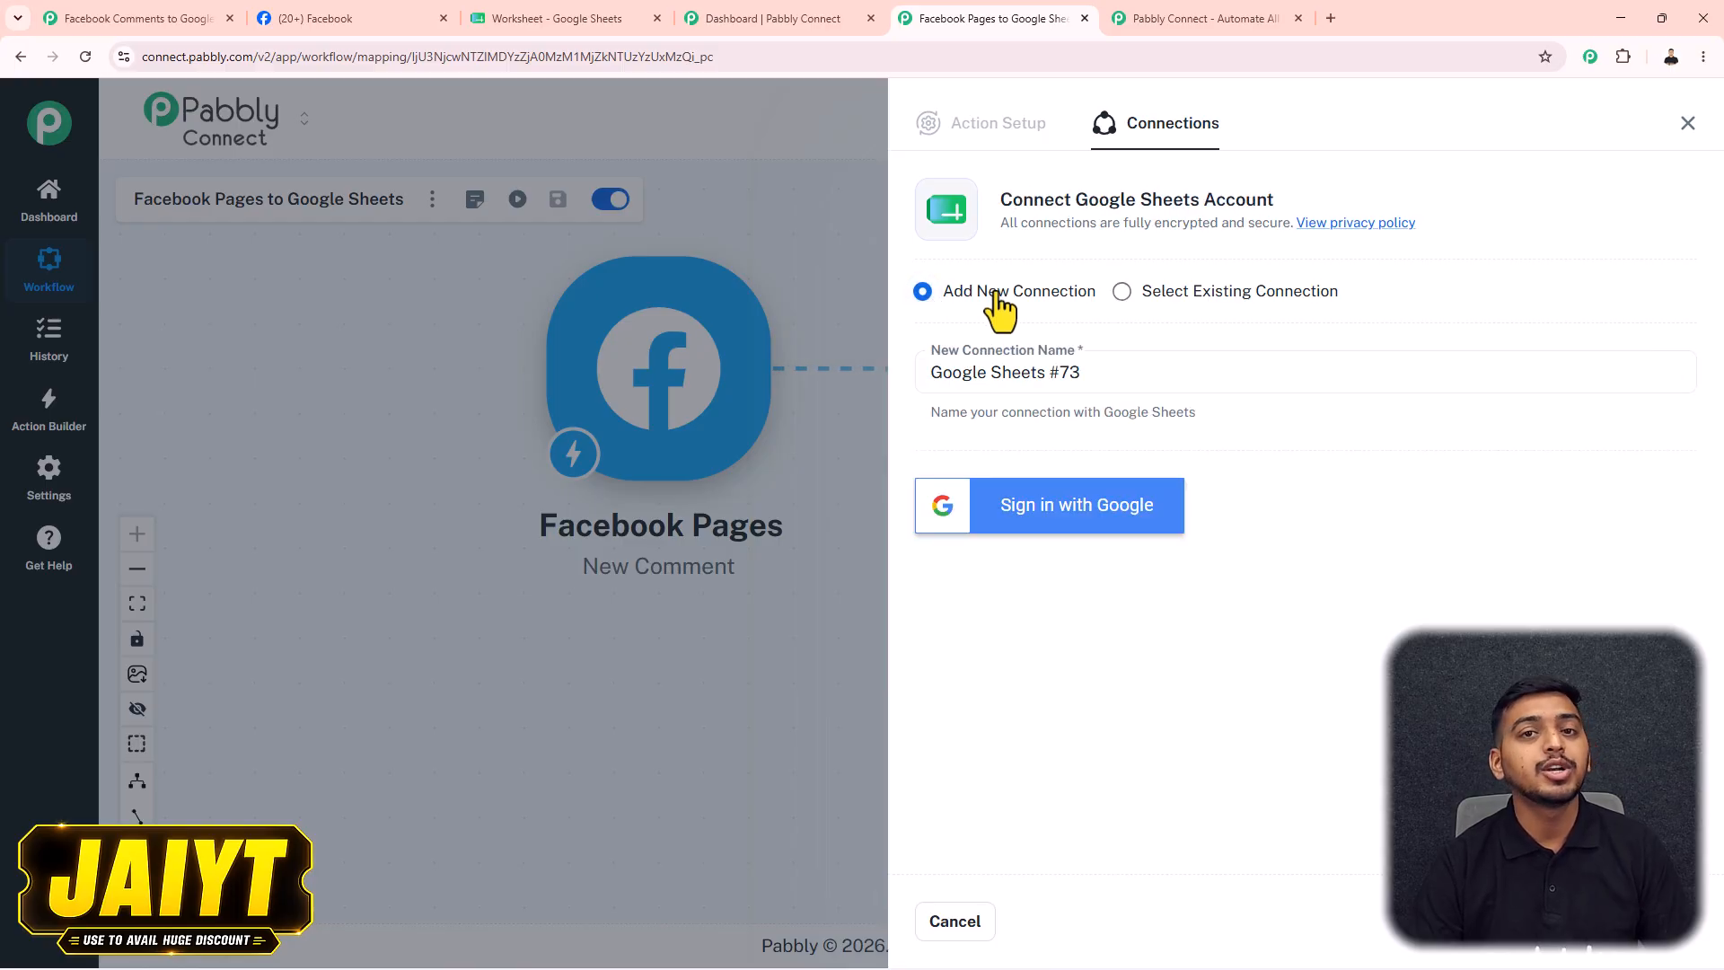
left_click(1030, 520)
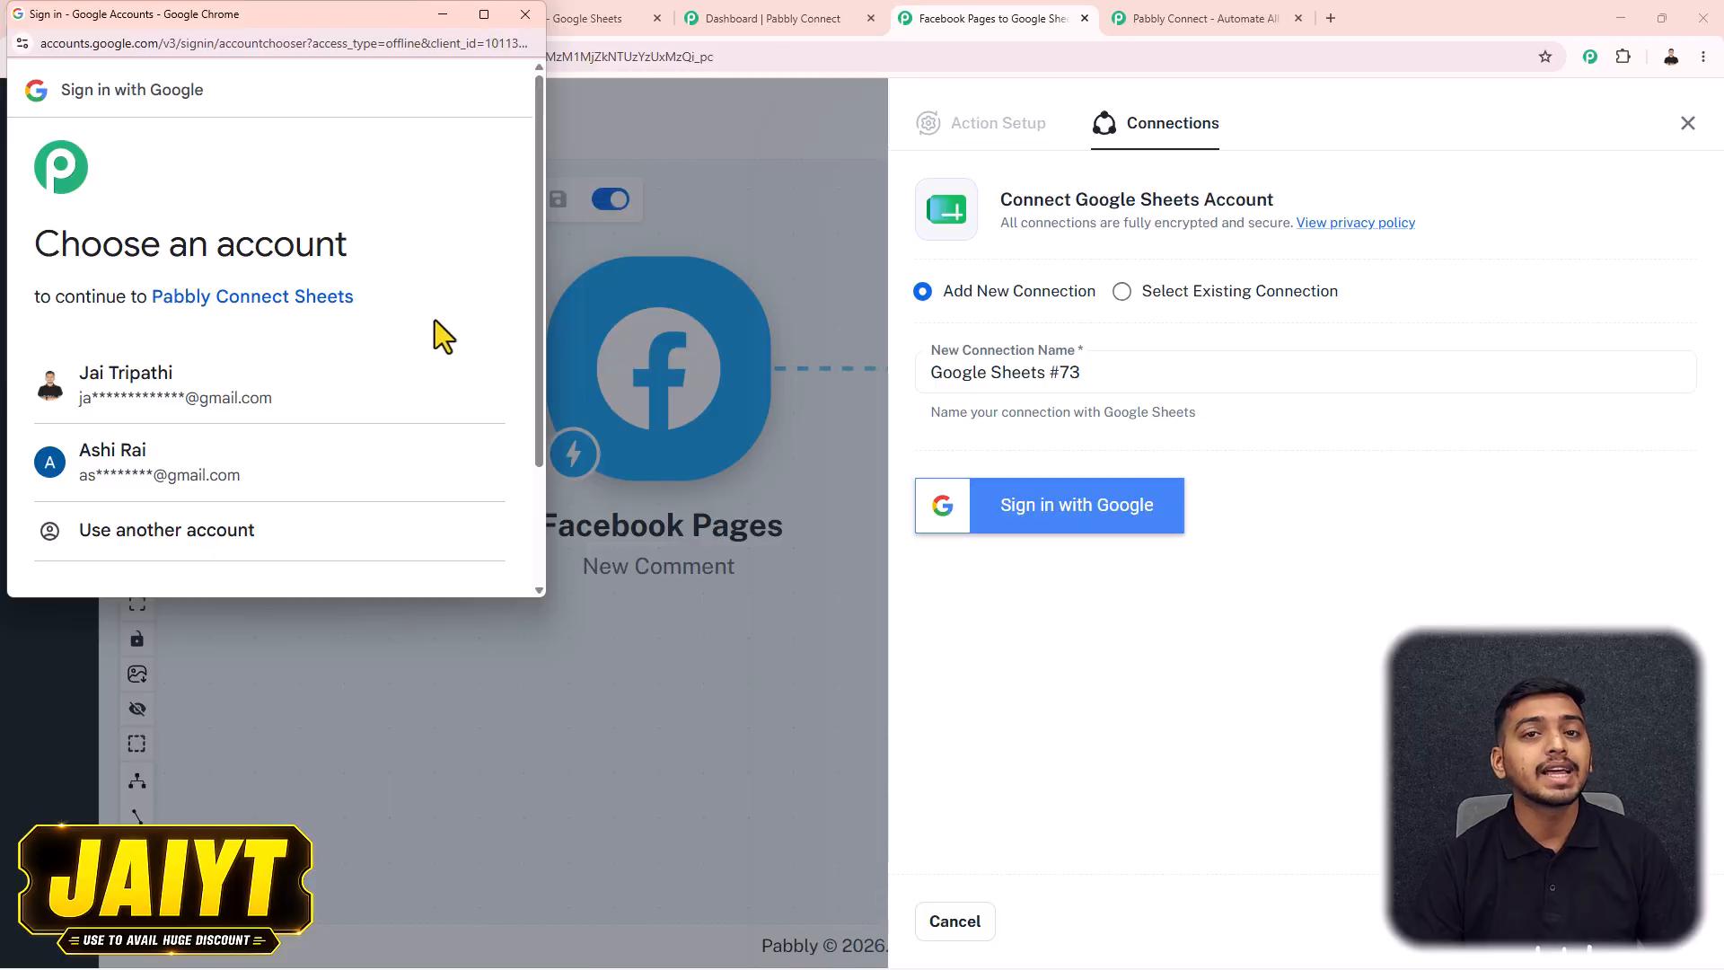
left_click(160, 387)
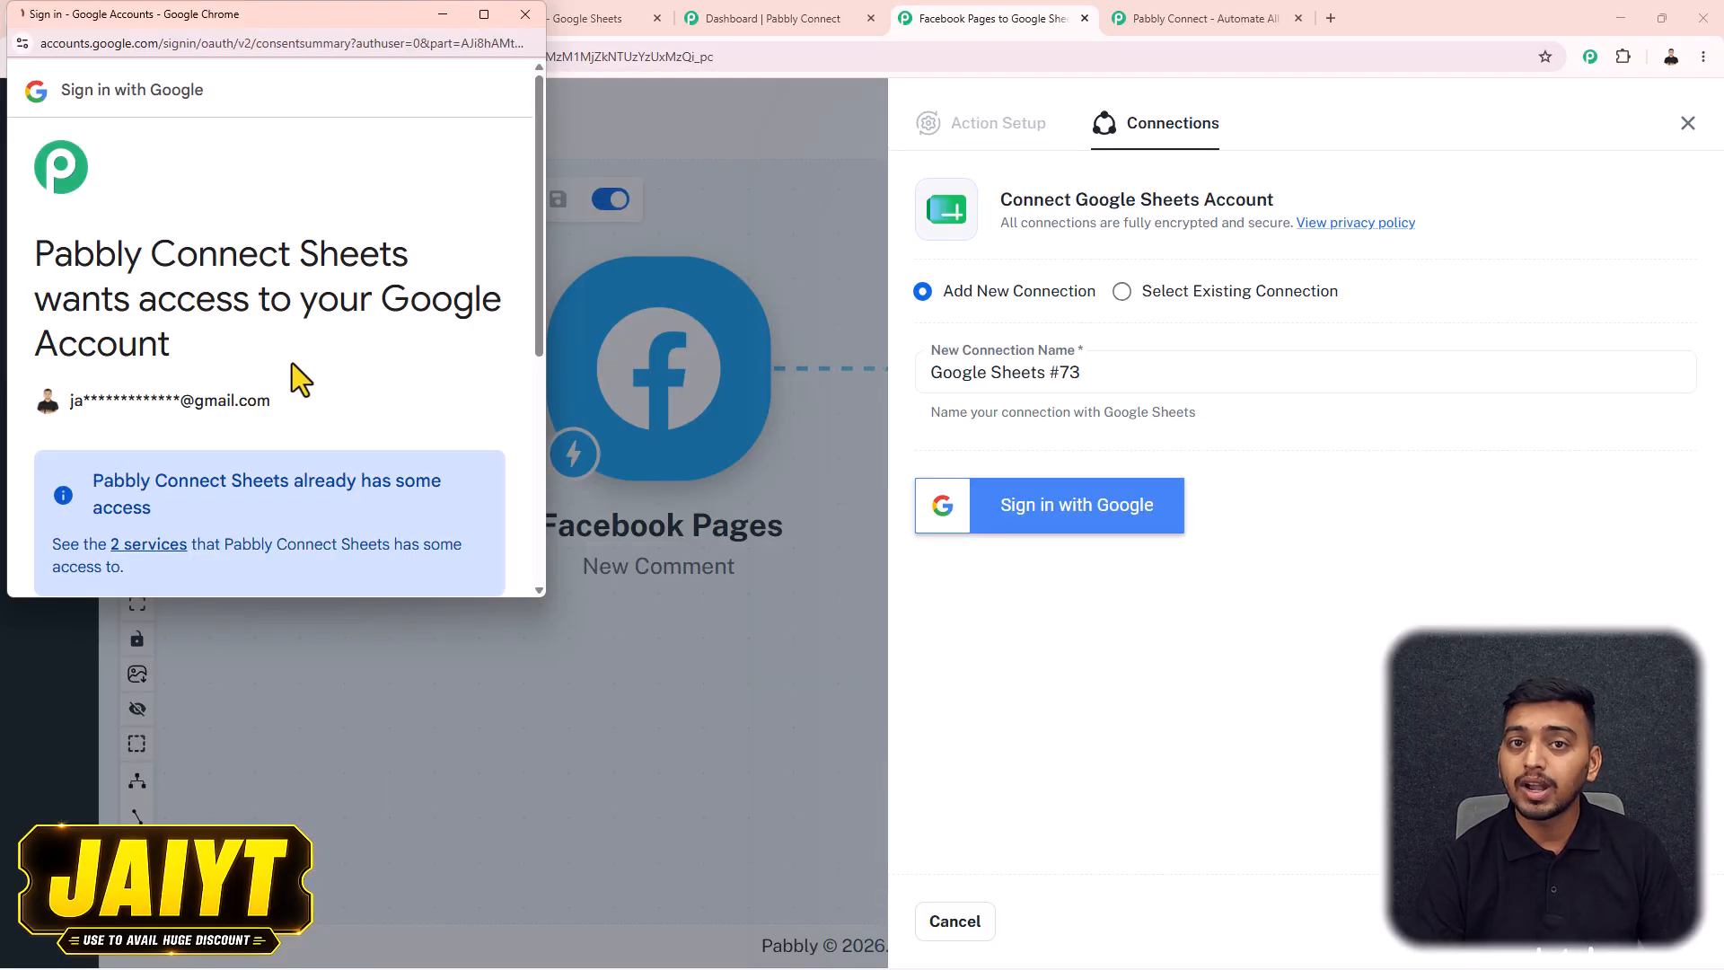
scroll(292, 377, "down", 5)
left_click(359, 488)
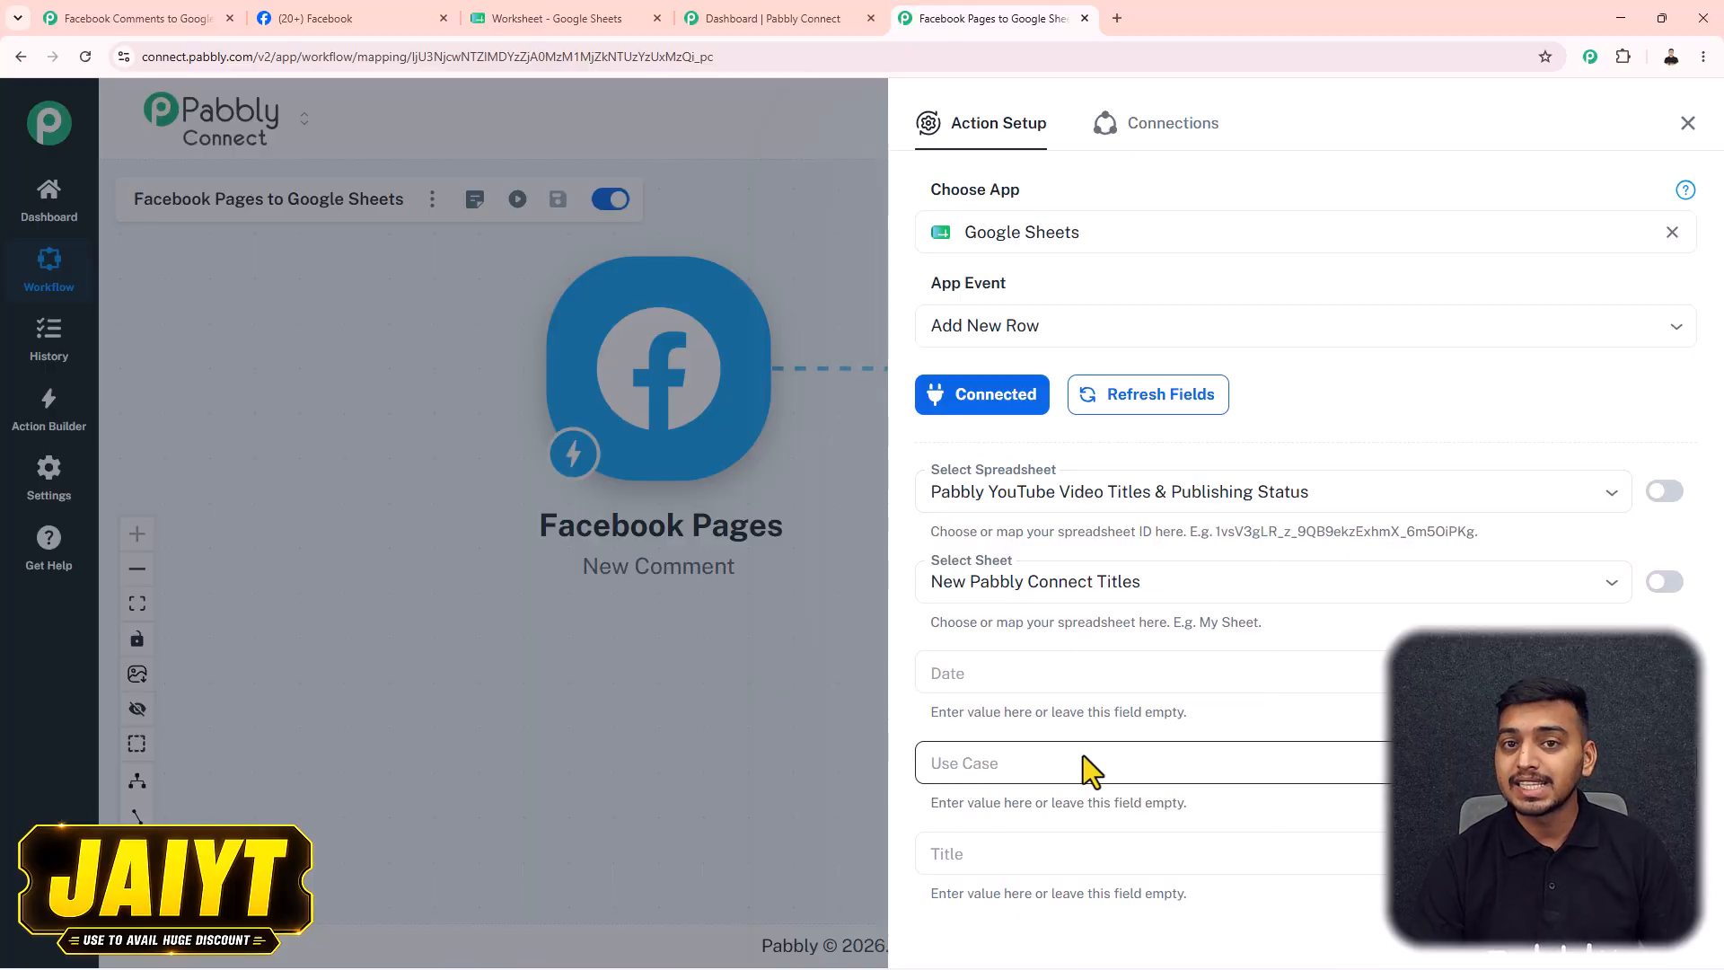
Set the action's spreadsheet to Worksheet and its sheet to Facebook Lead Tracker.
left_click(598, 18)
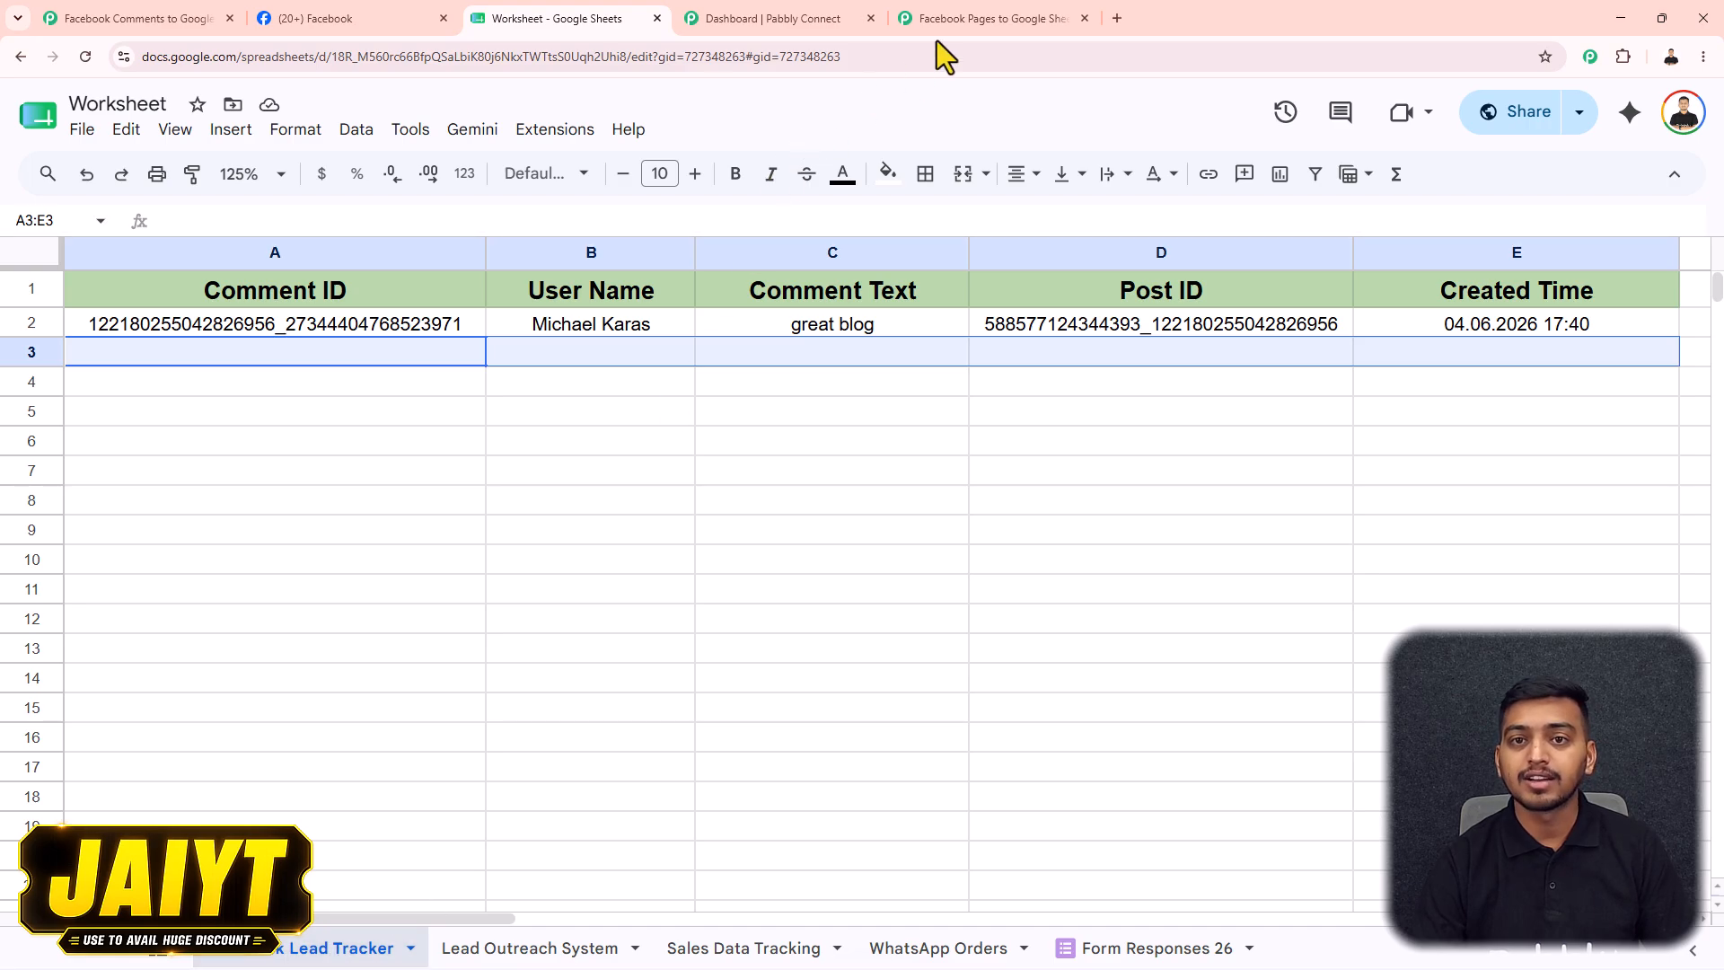
left_click(1013, 14)
left_click(960, 489)
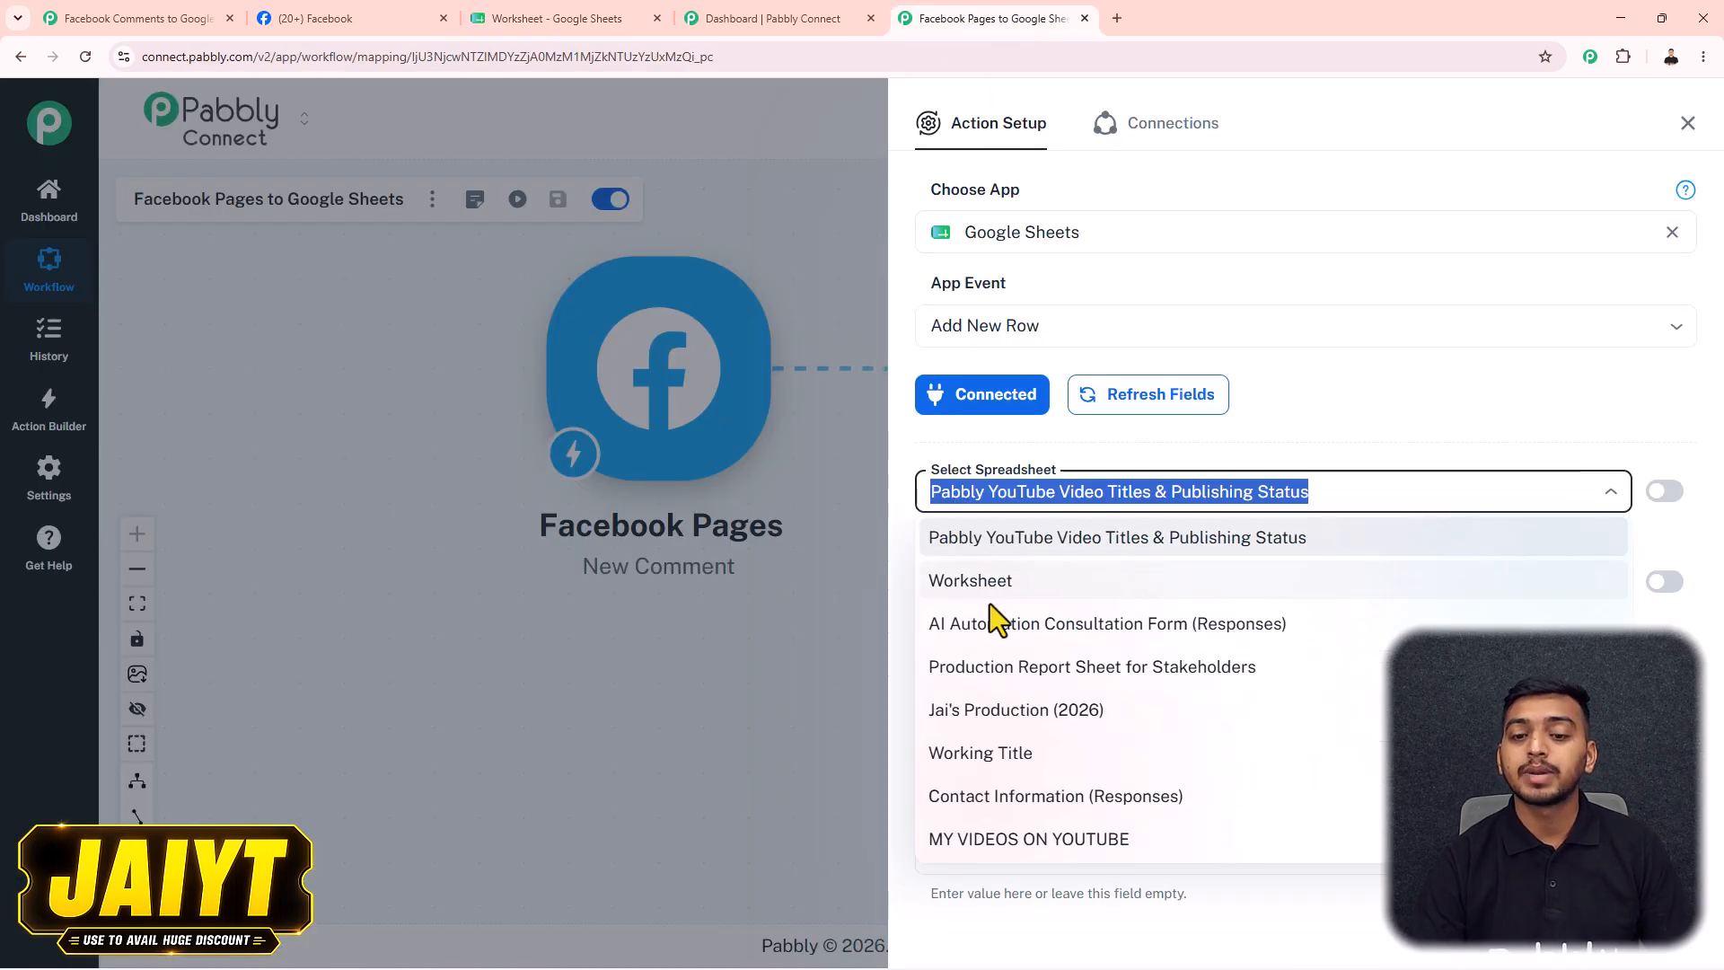
left_click(1000, 594)
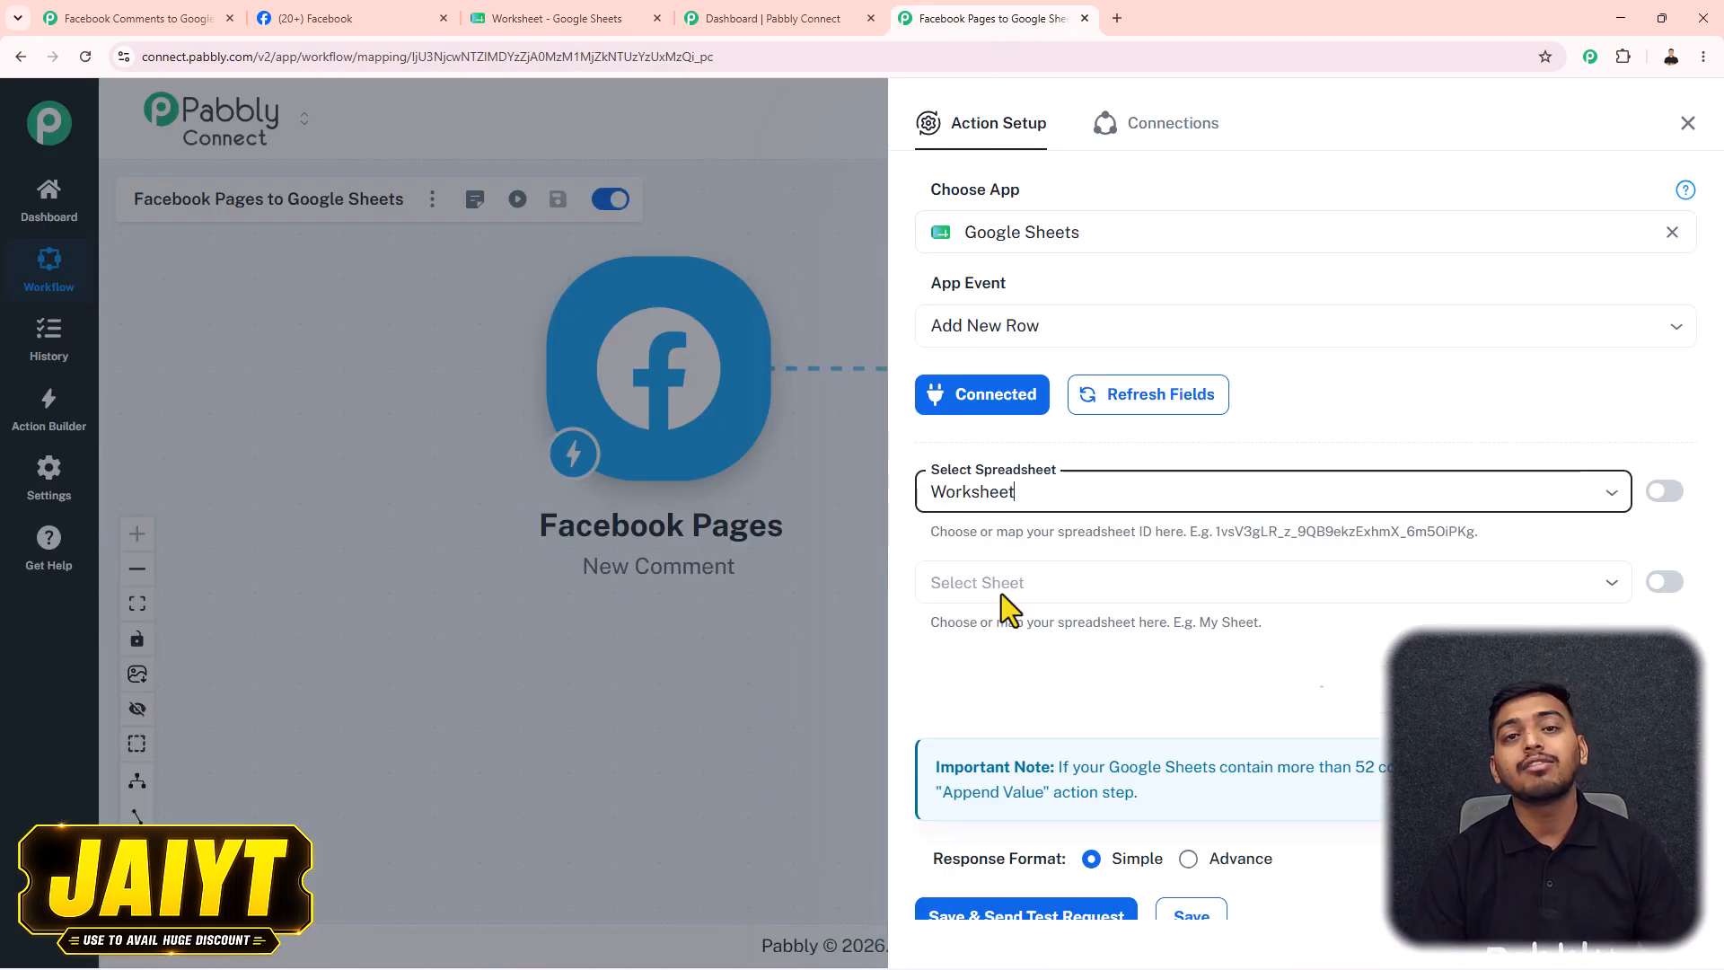
left_click(1000, 588)
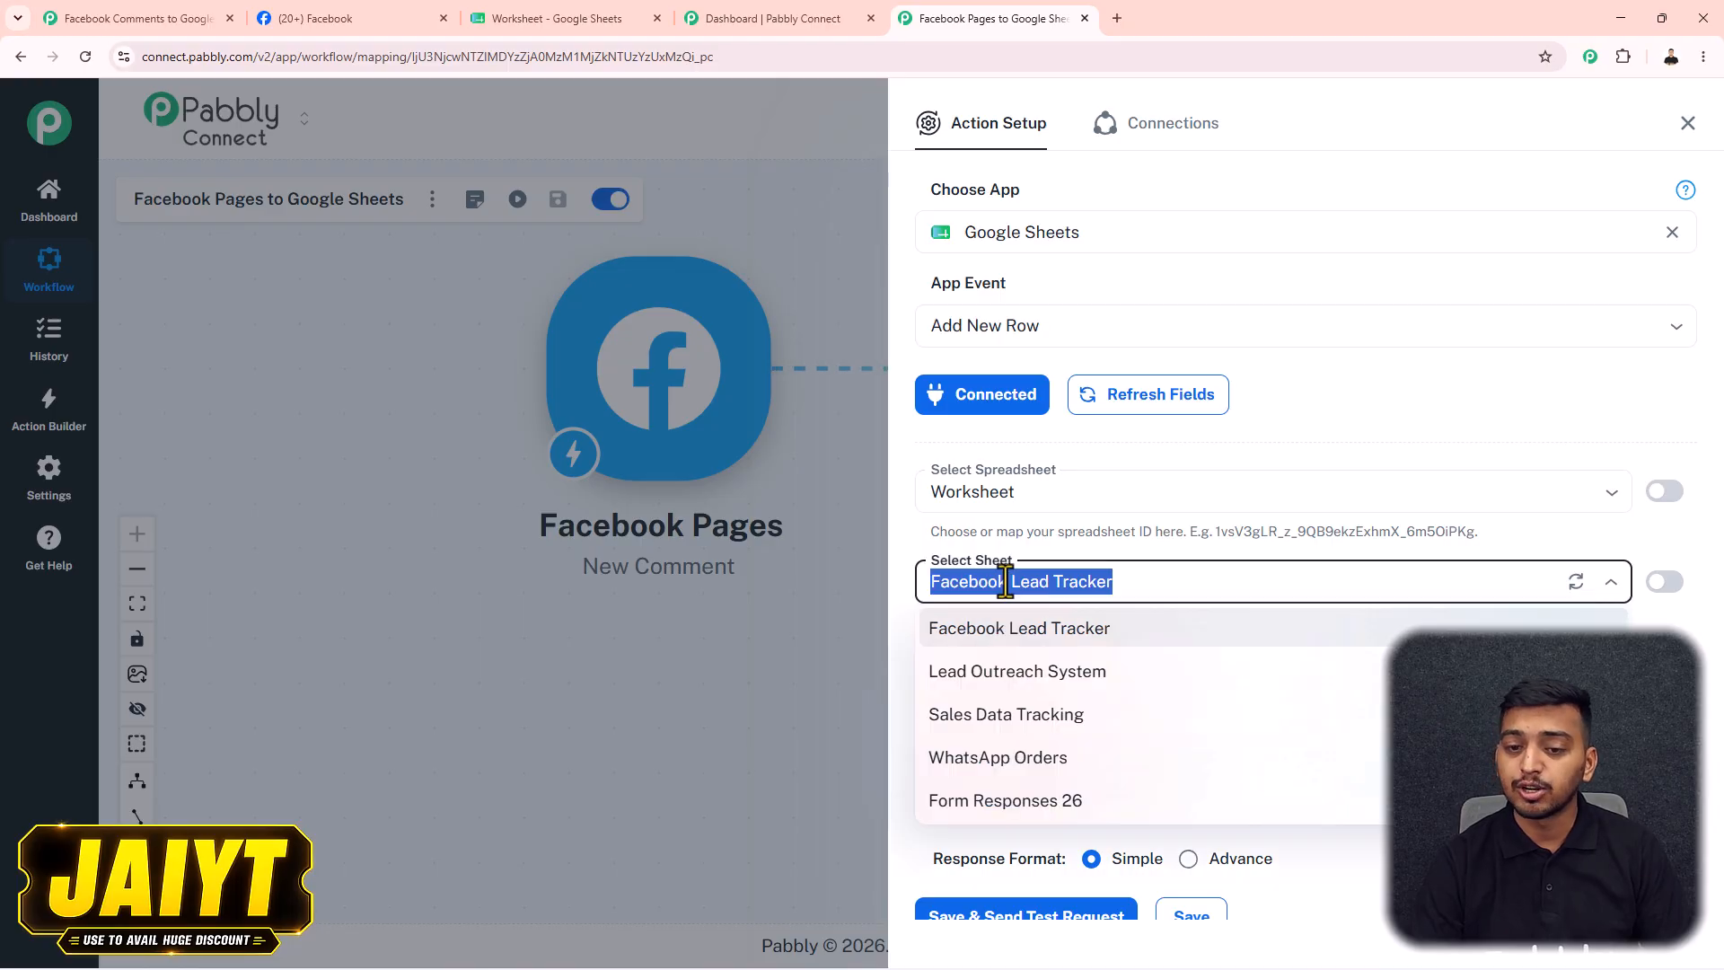
left_click(1007, 633)
scroll(1013, 629, "down", 5)
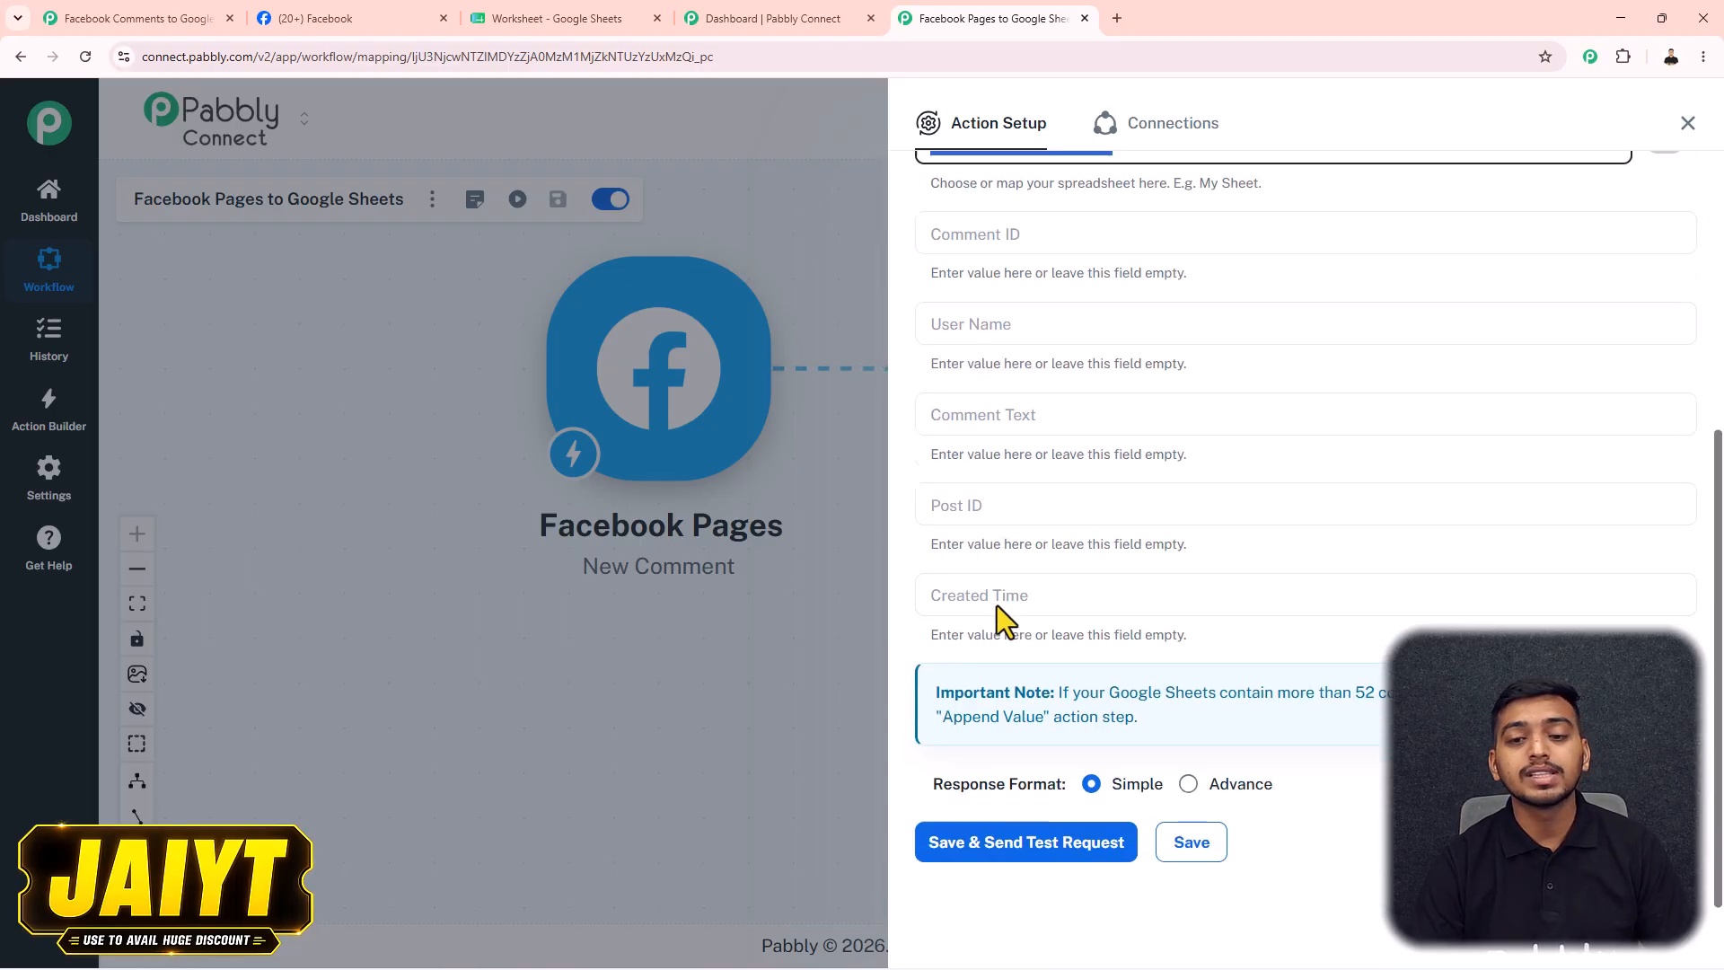
Check the column headings in the Google Sheets worksheet and map the action's Comment ID field to res1 comment_id from the Facebook trigger.
left_click(504, 16)
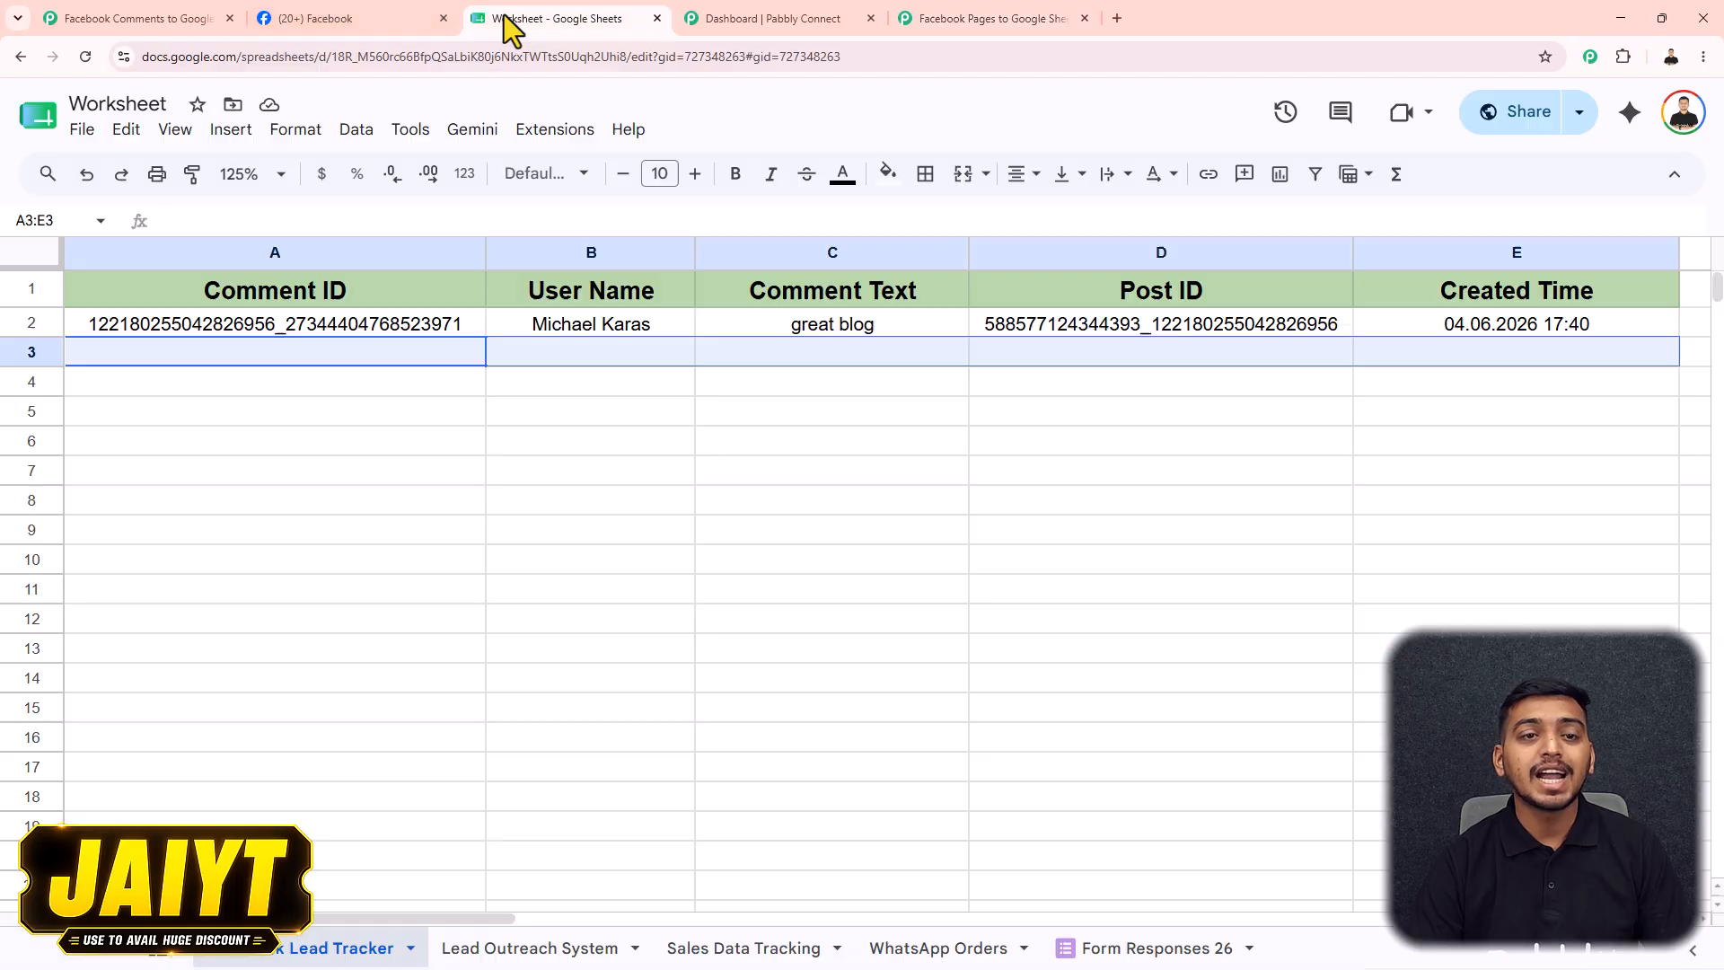
left_click(948, 21)
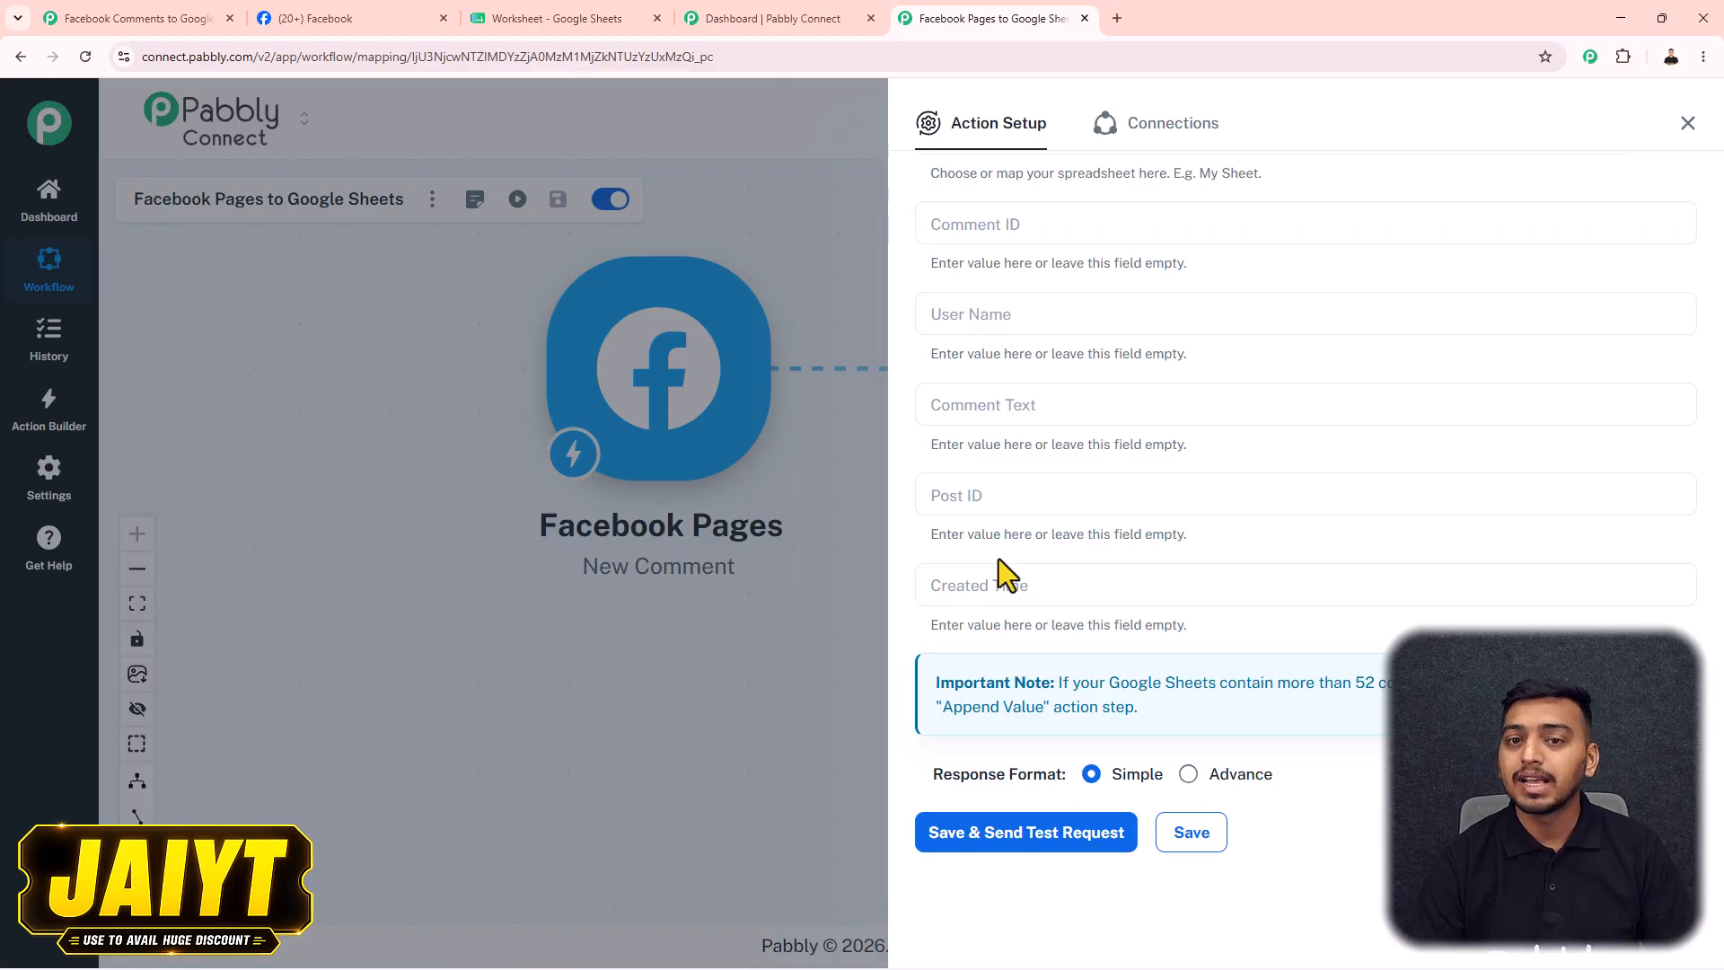
left_click(961, 223)
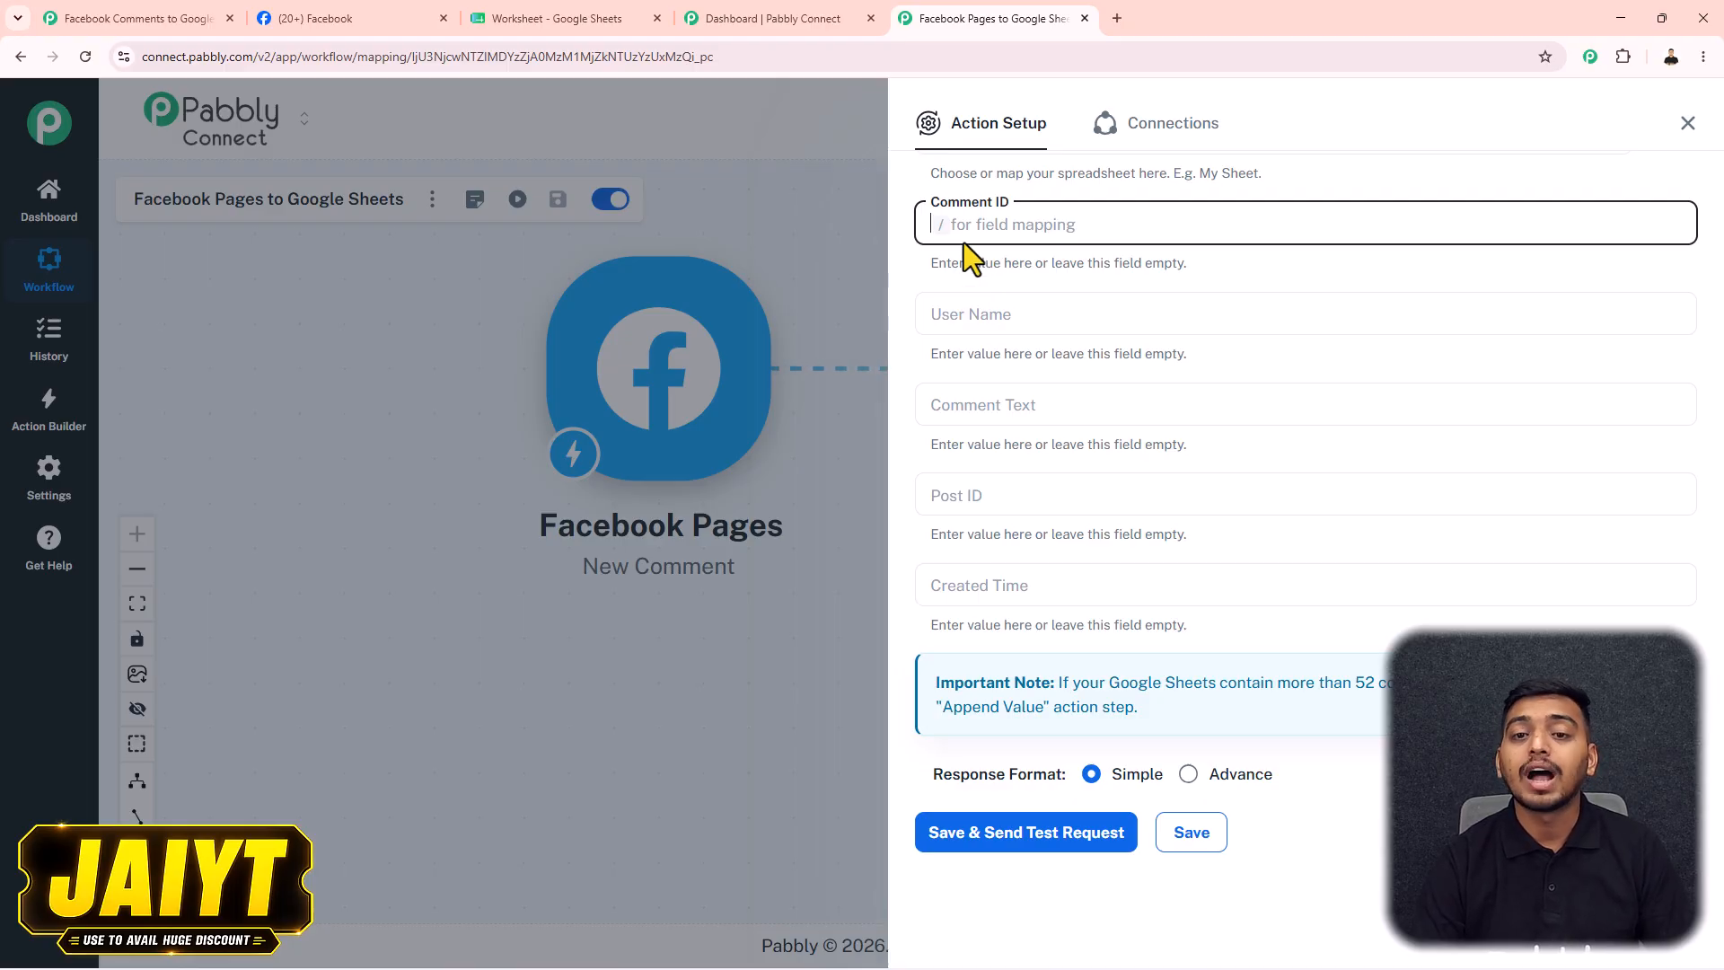
type("/")
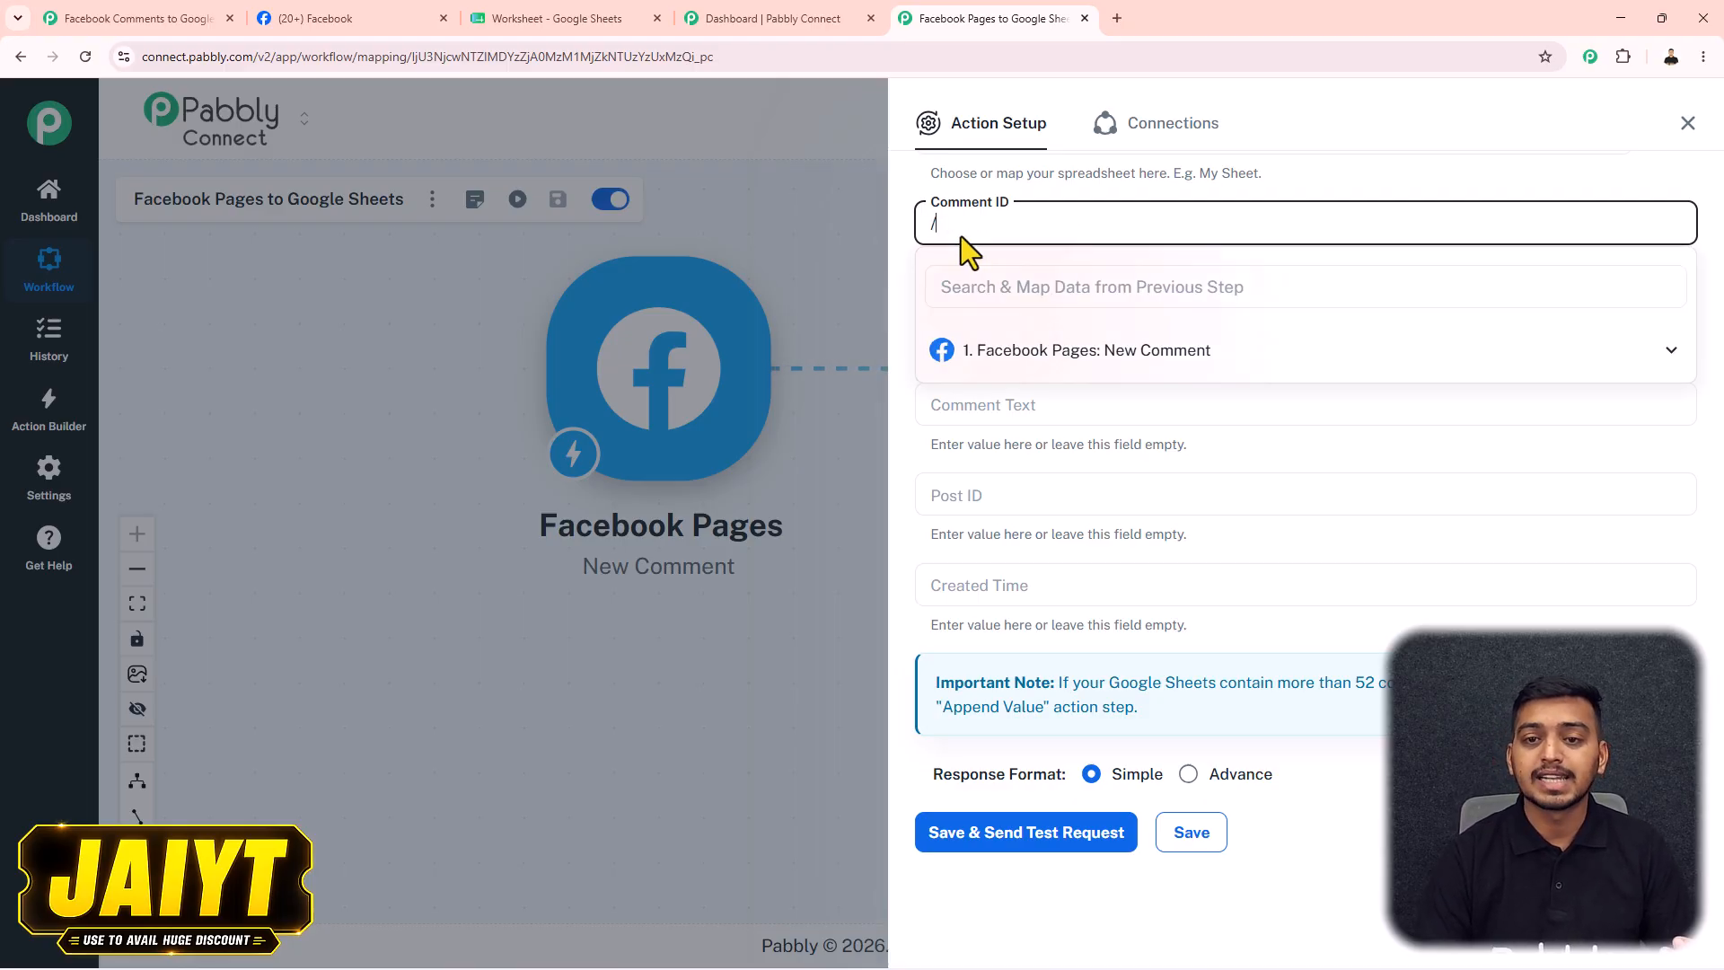
left_click(1095, 352)
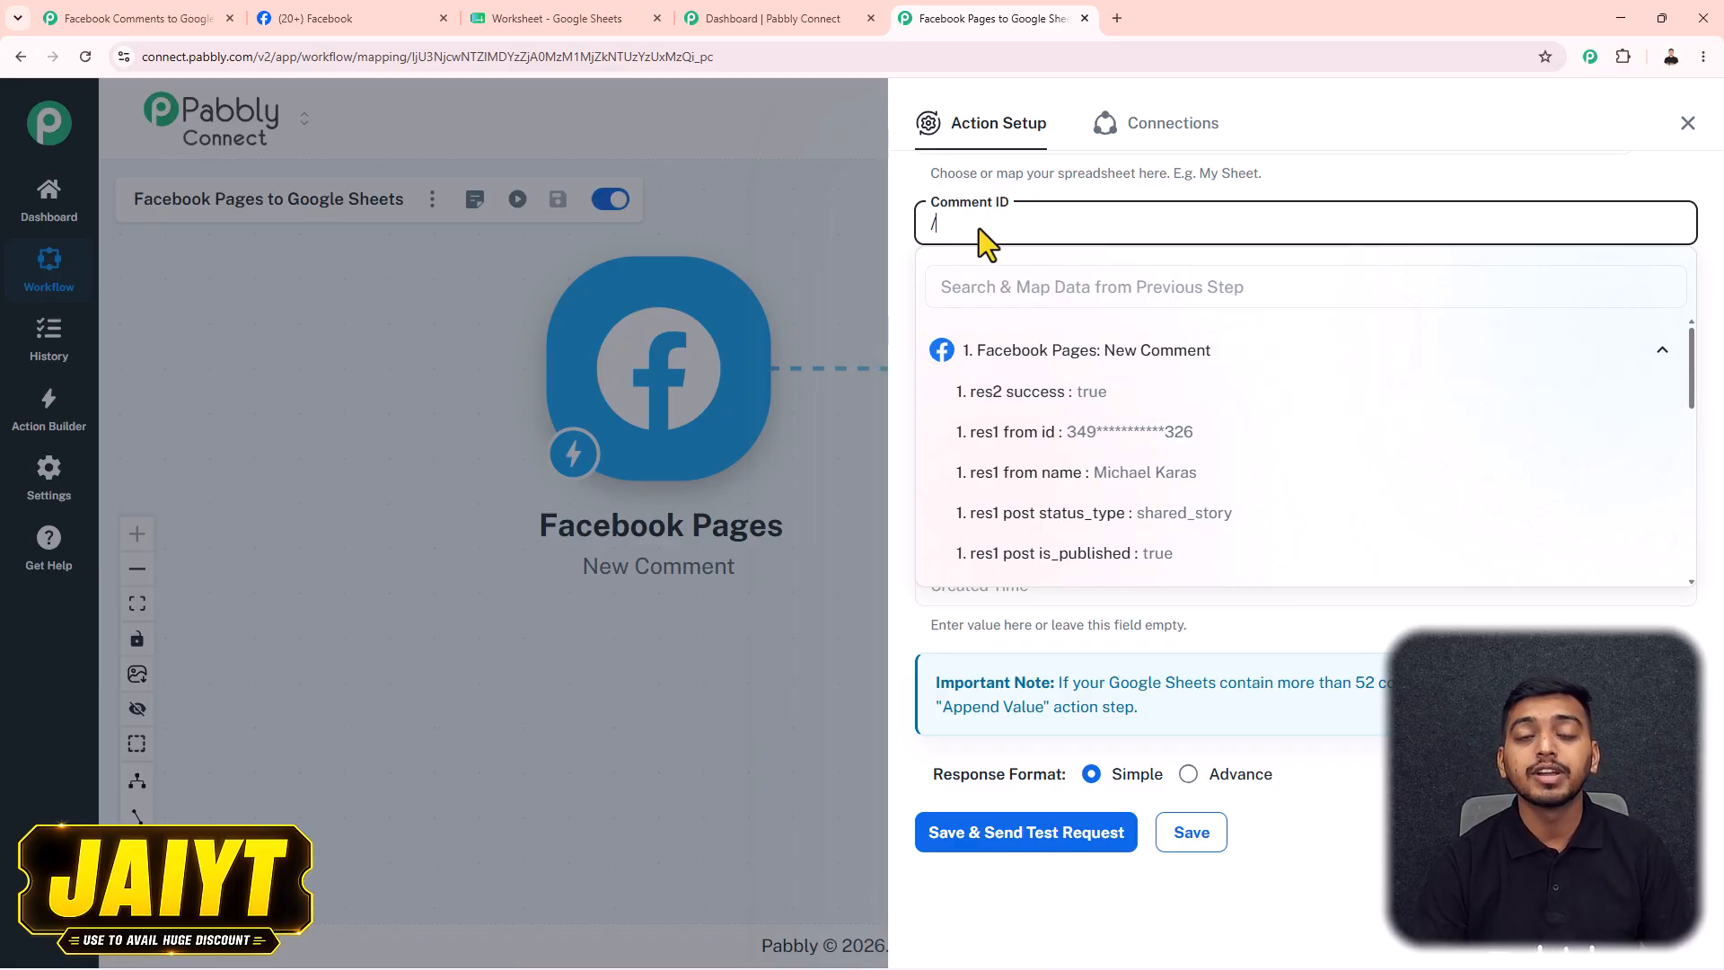
type("comment")
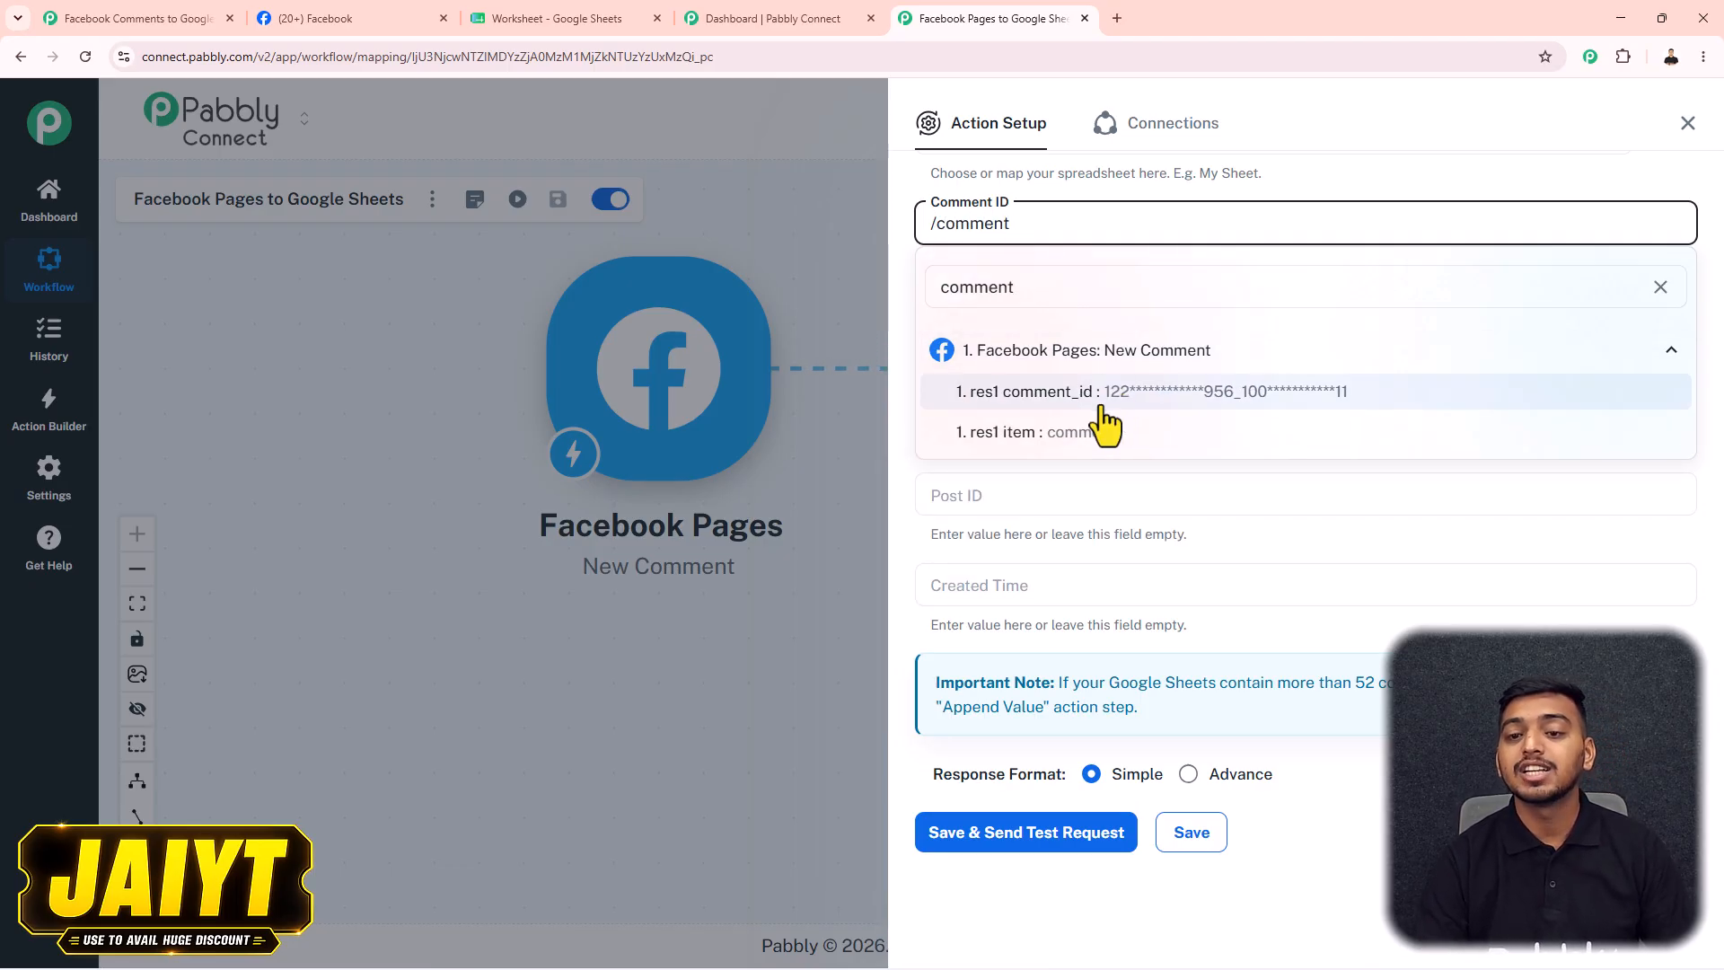
left_click(1189, 395)
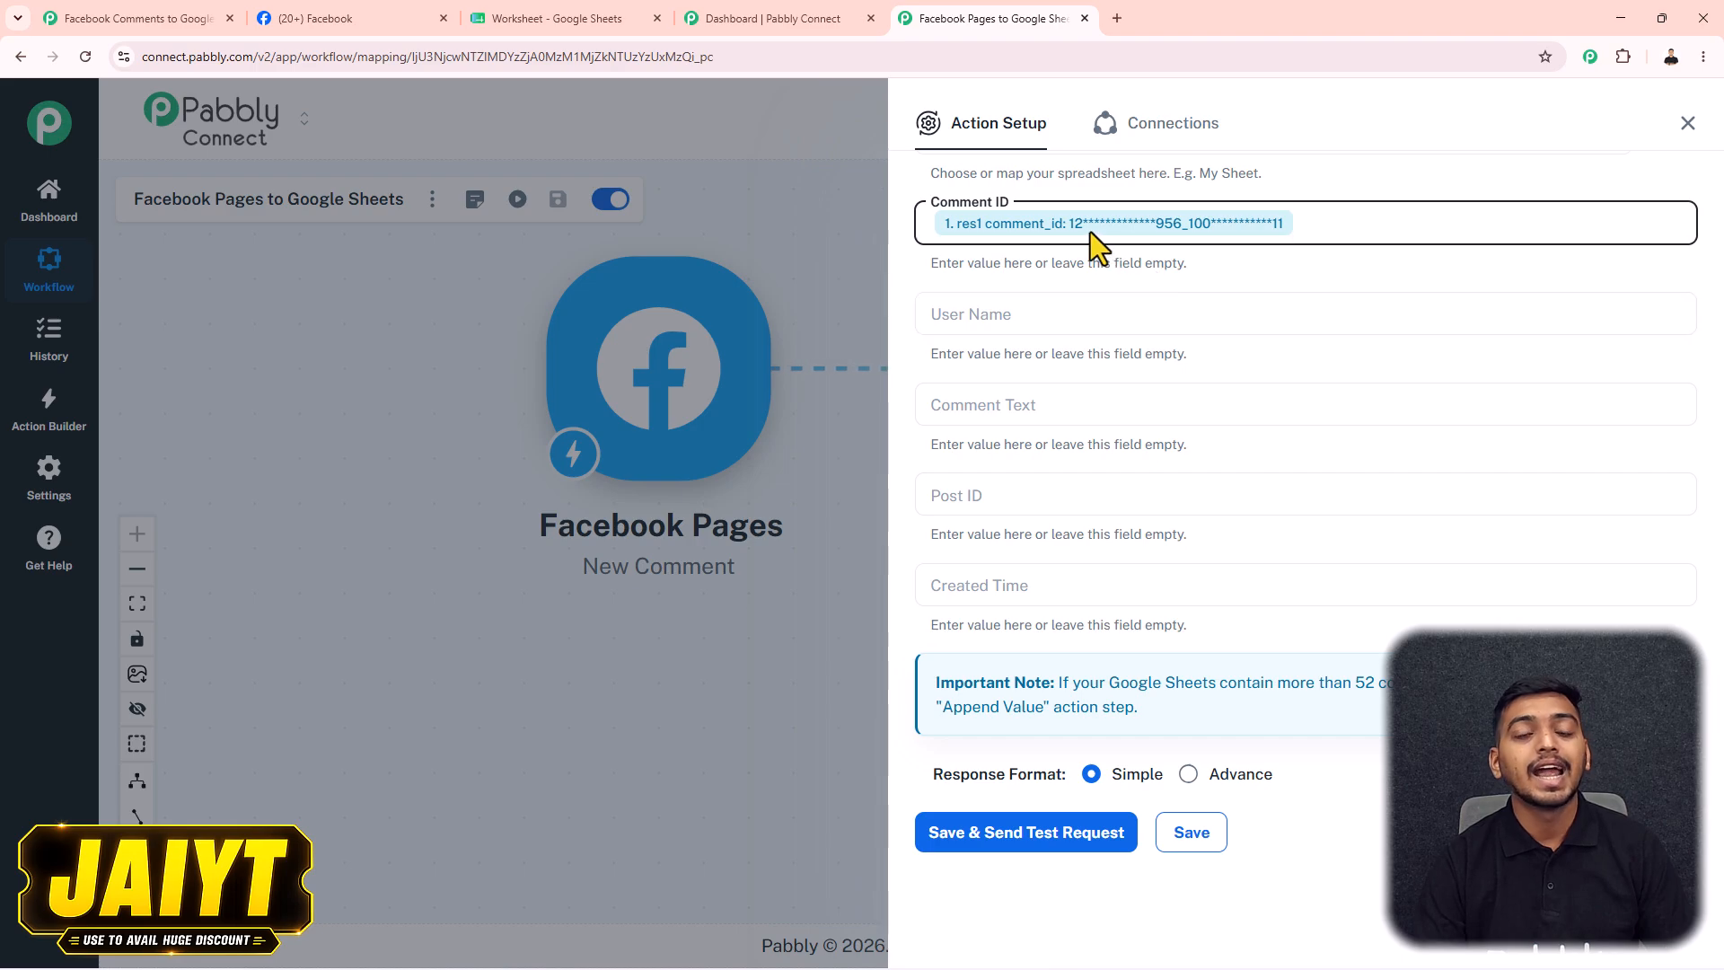
Map User Name to res1 from name, Comment Text to res1 message, Post ID to res1 post id, and Created Time to res1 post updated_time.
left_click(968, 322)
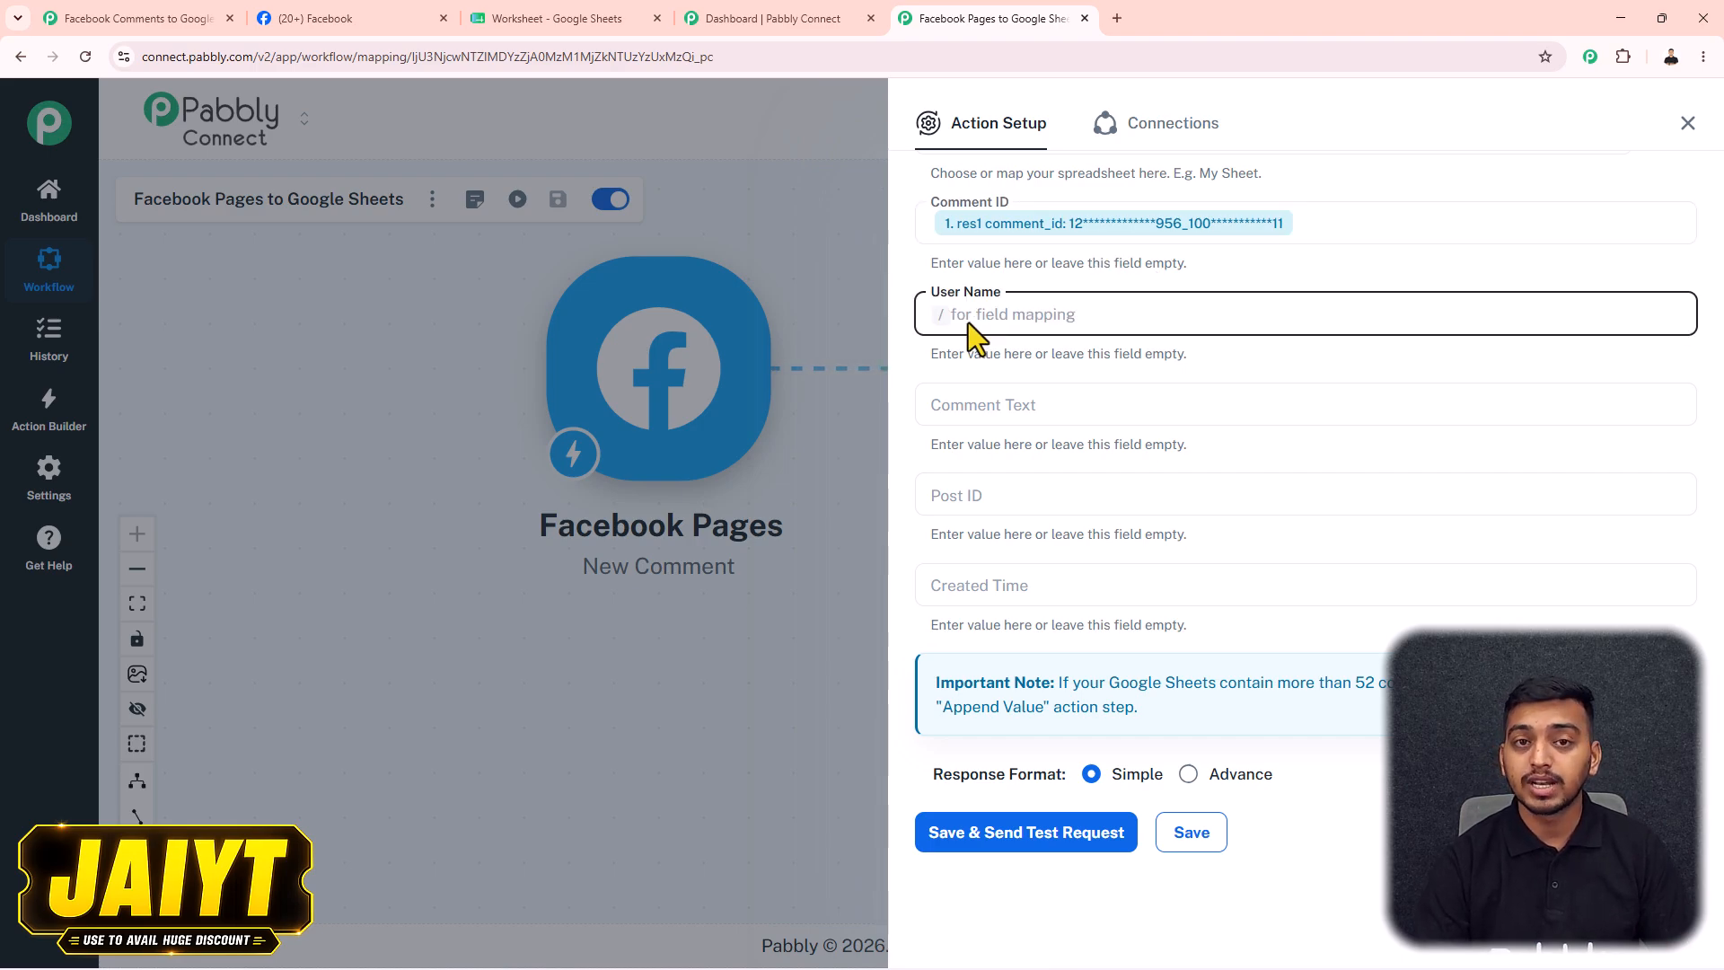
type("/mich")
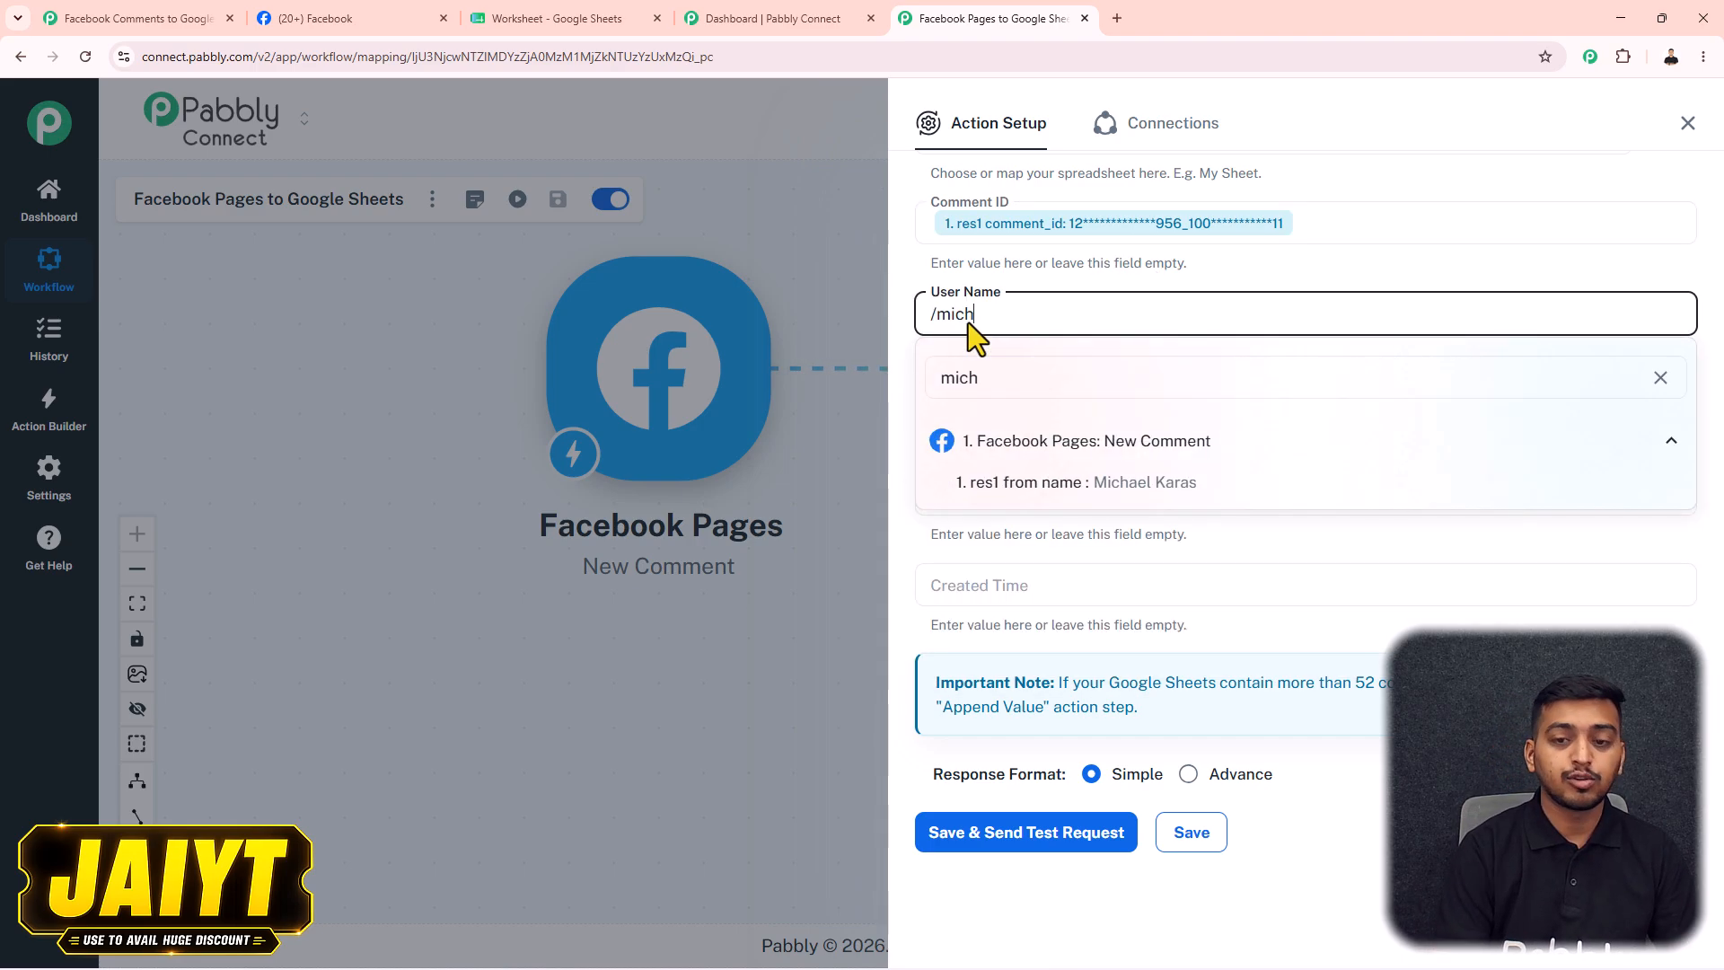
left_click(1156, 489)
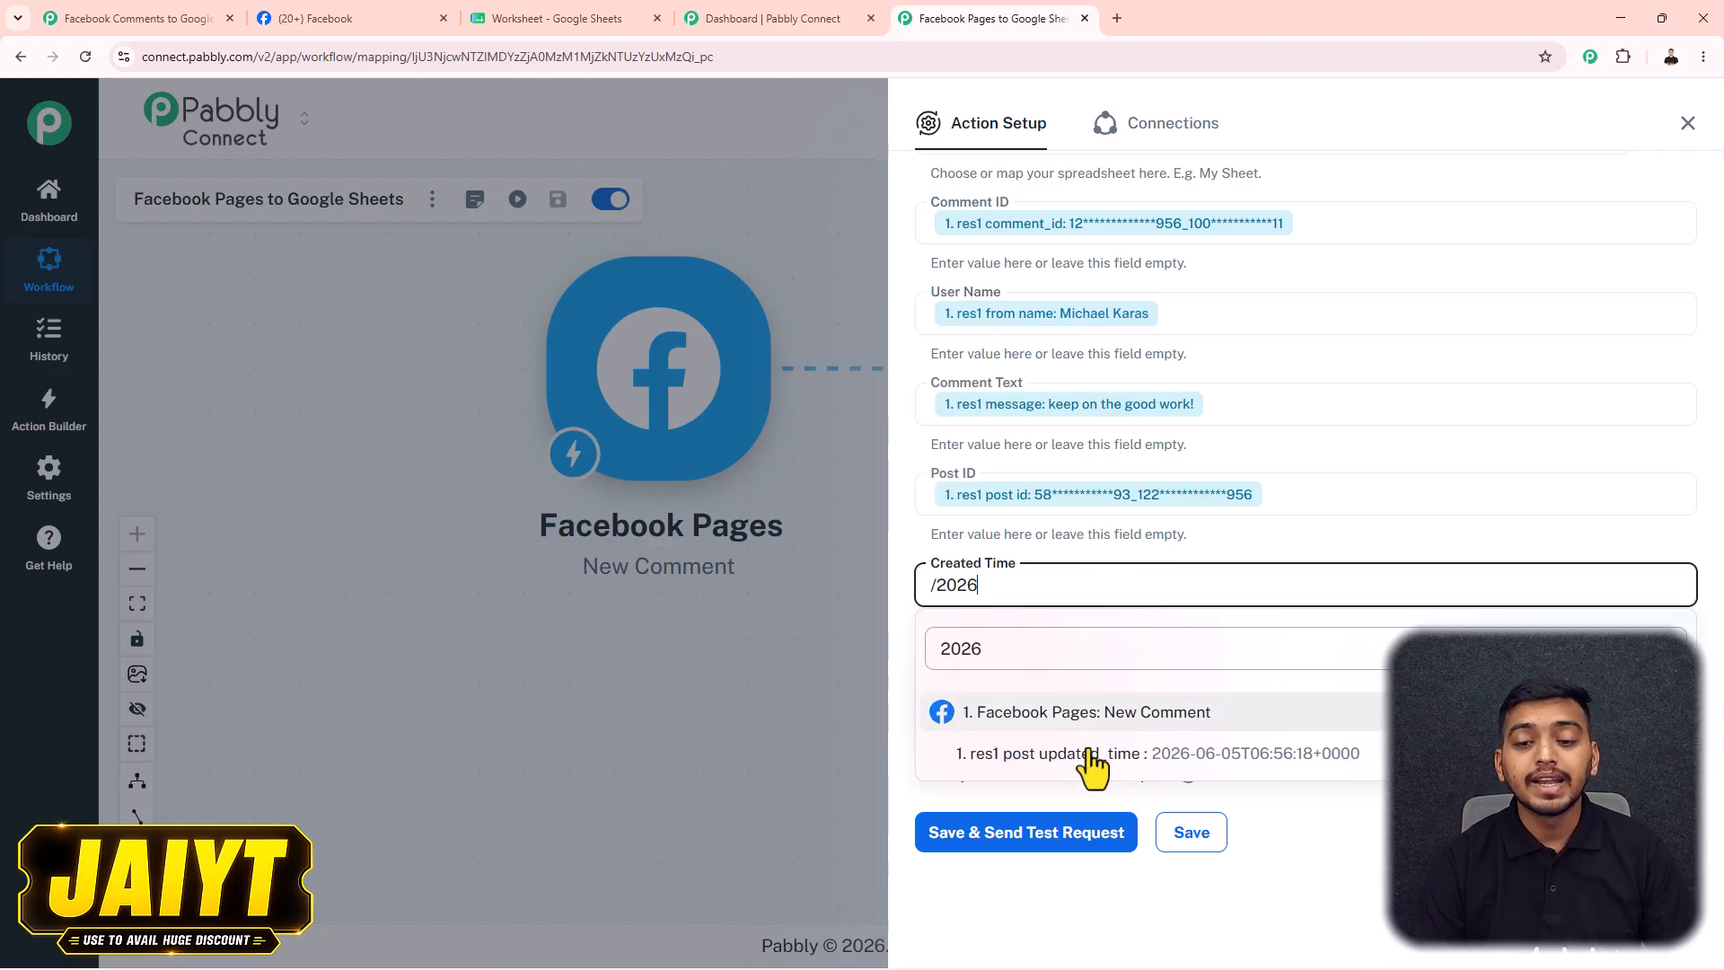
left_click(1152, 768)
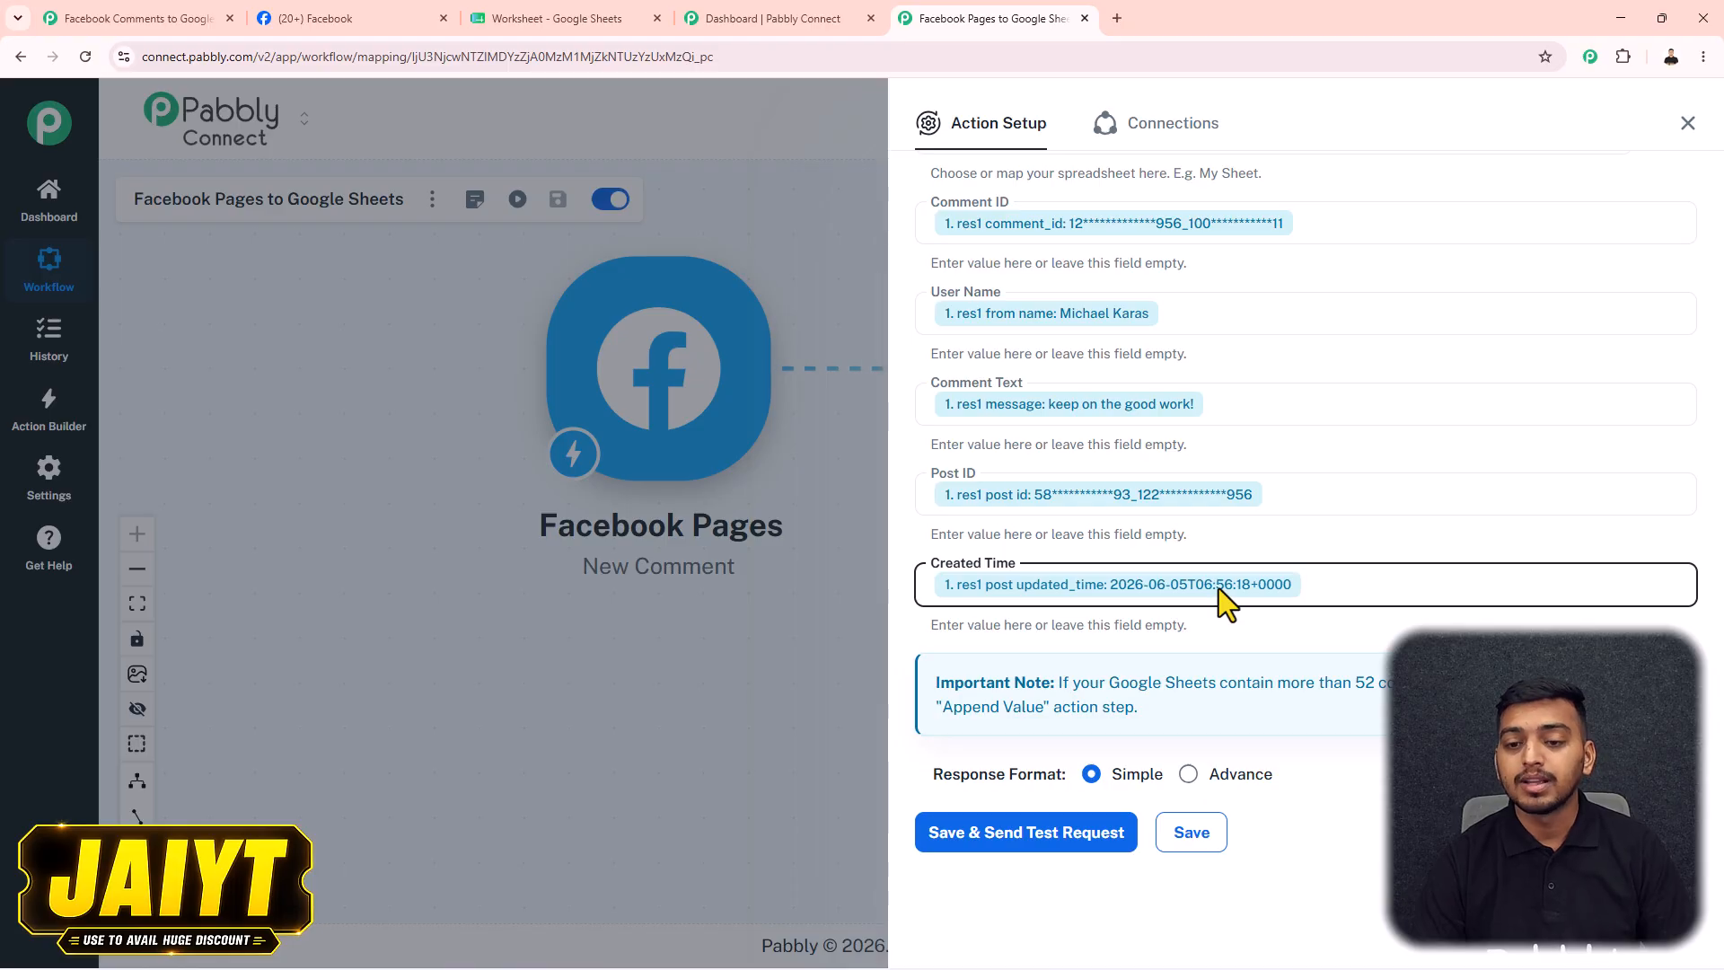
Save the Google Sheets action with a test request, check the new row in the worksheet, and return to the workflow.
left_click(1018, 844)
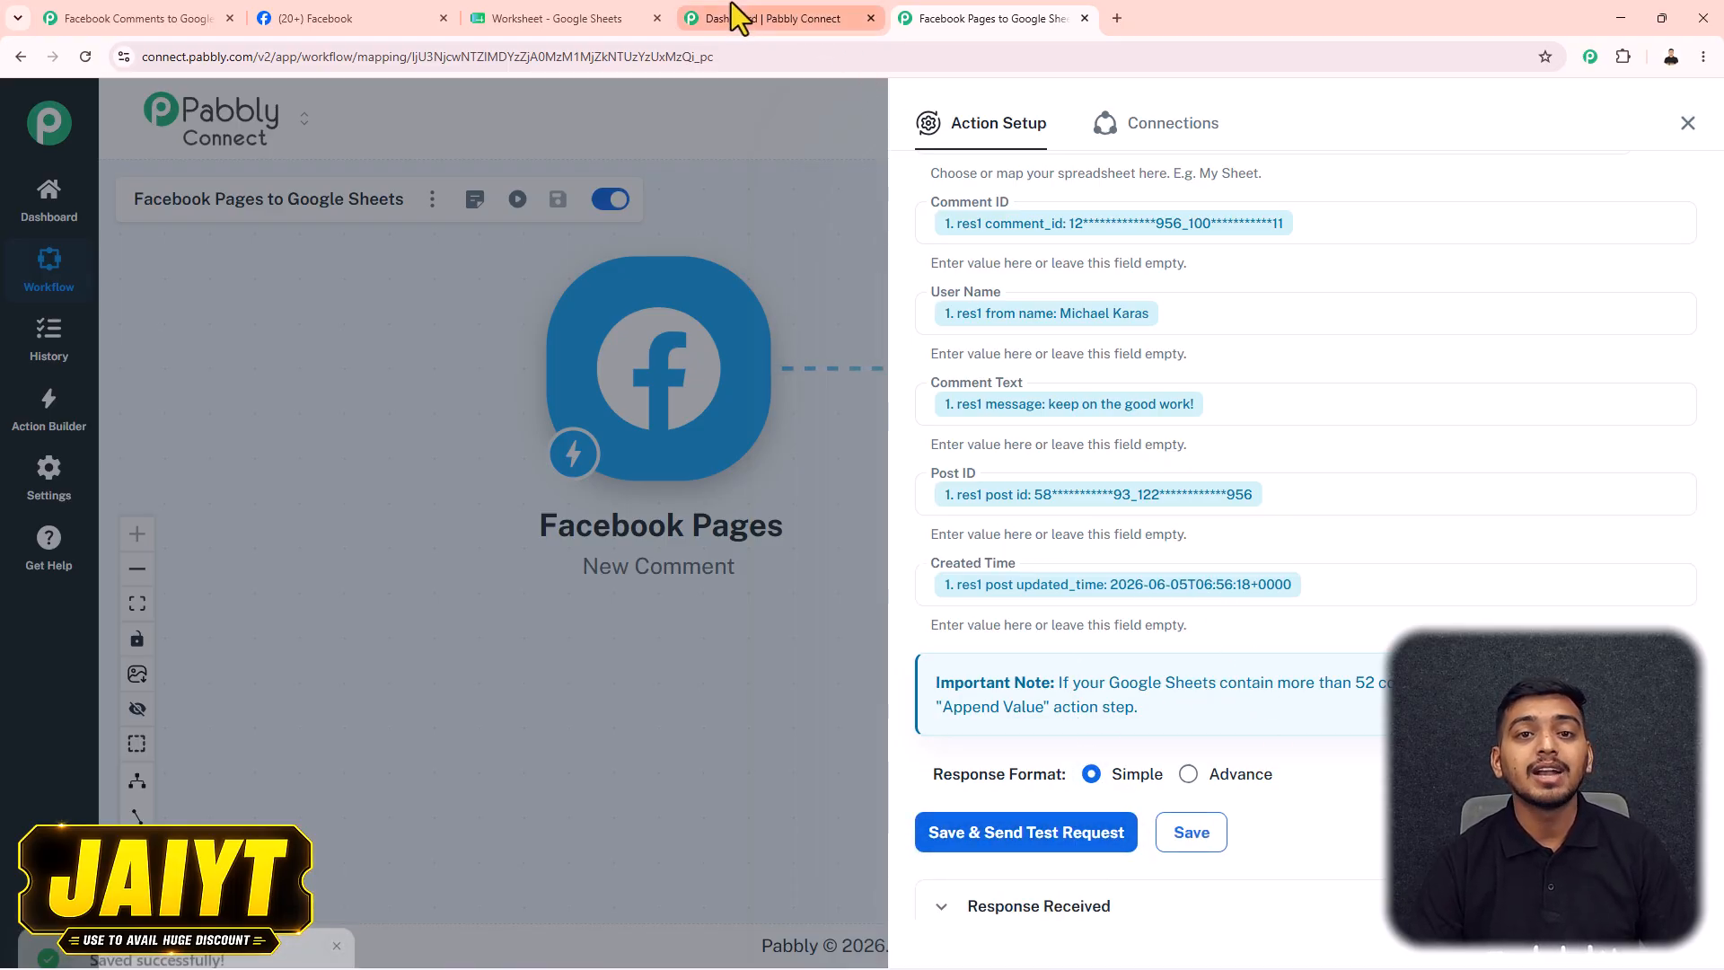
left_click(554, 18)
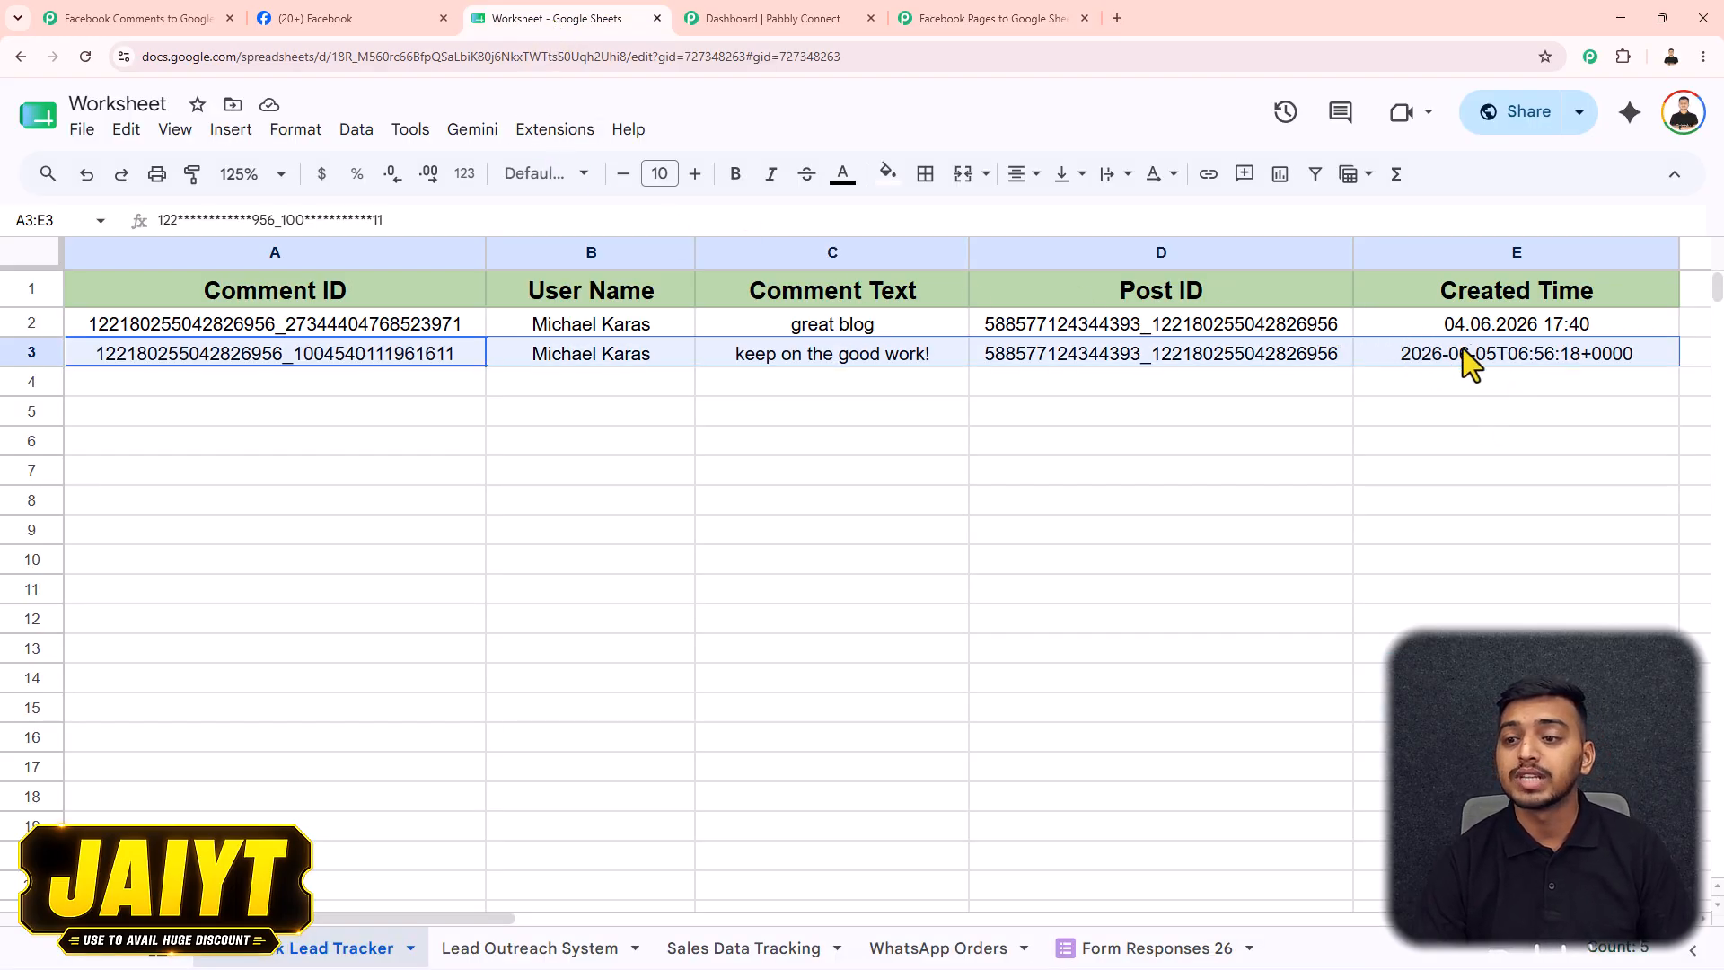
left_click(1021, 18)
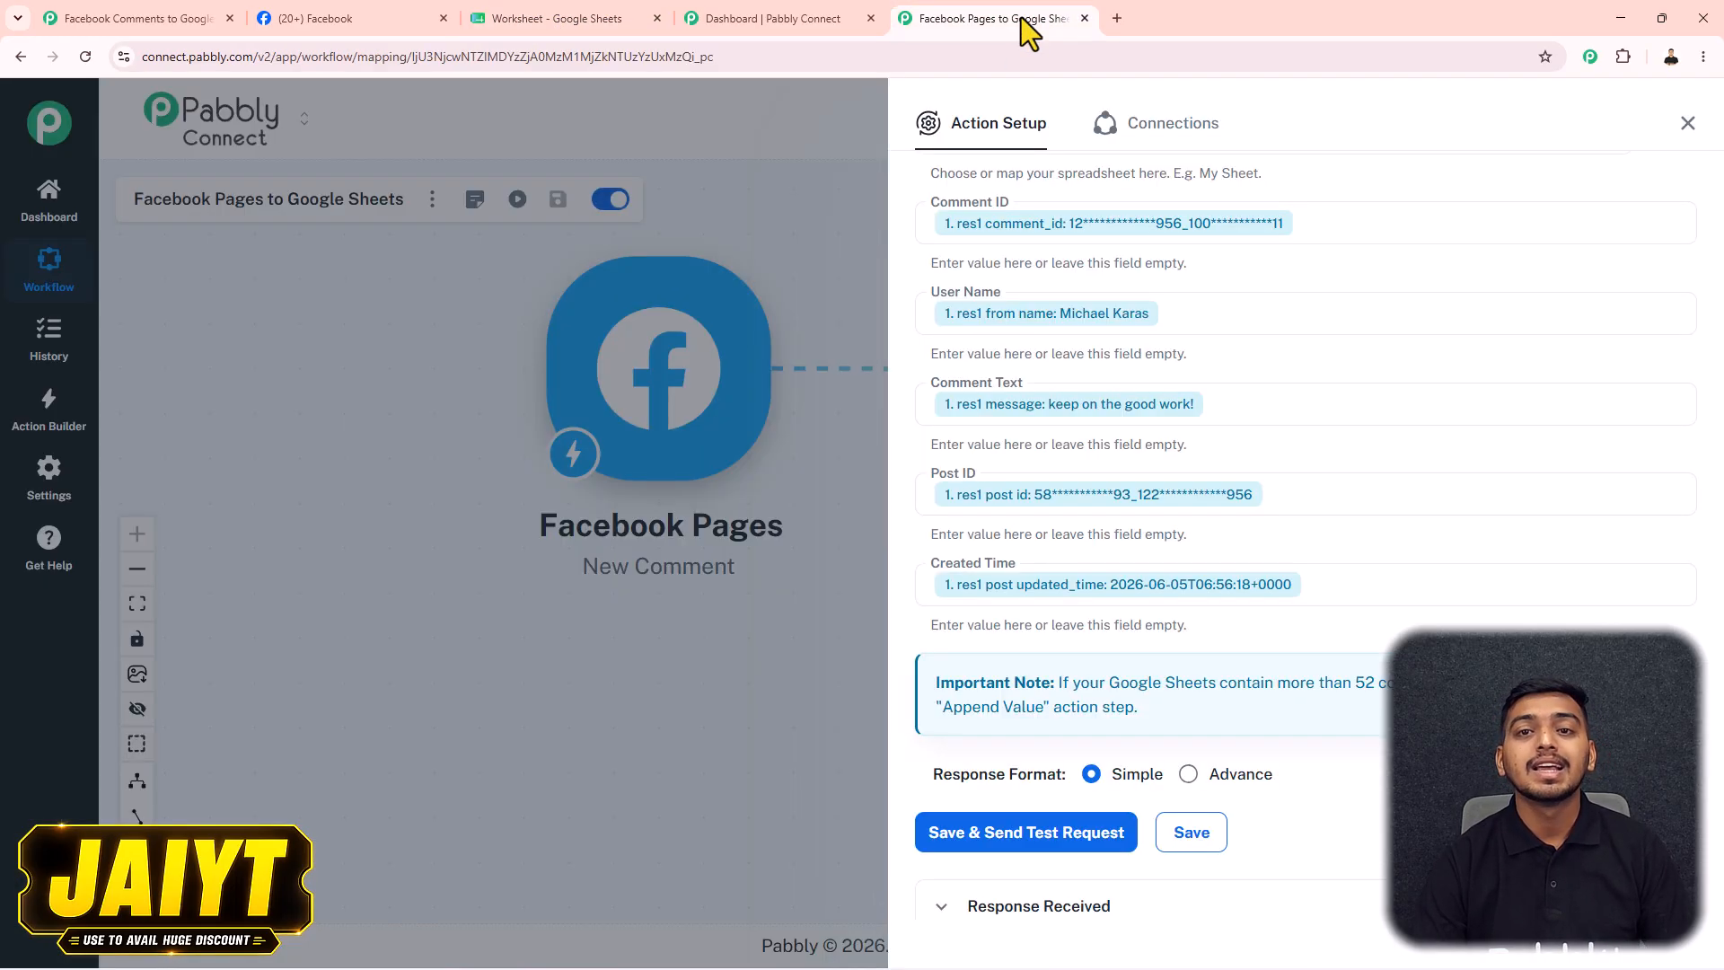
Insert a DateTime Formatter (Pabbly) action after the Facebook Pages trigger with the Format Date with Time Zone event and connect it.
left_click(1686, 123)
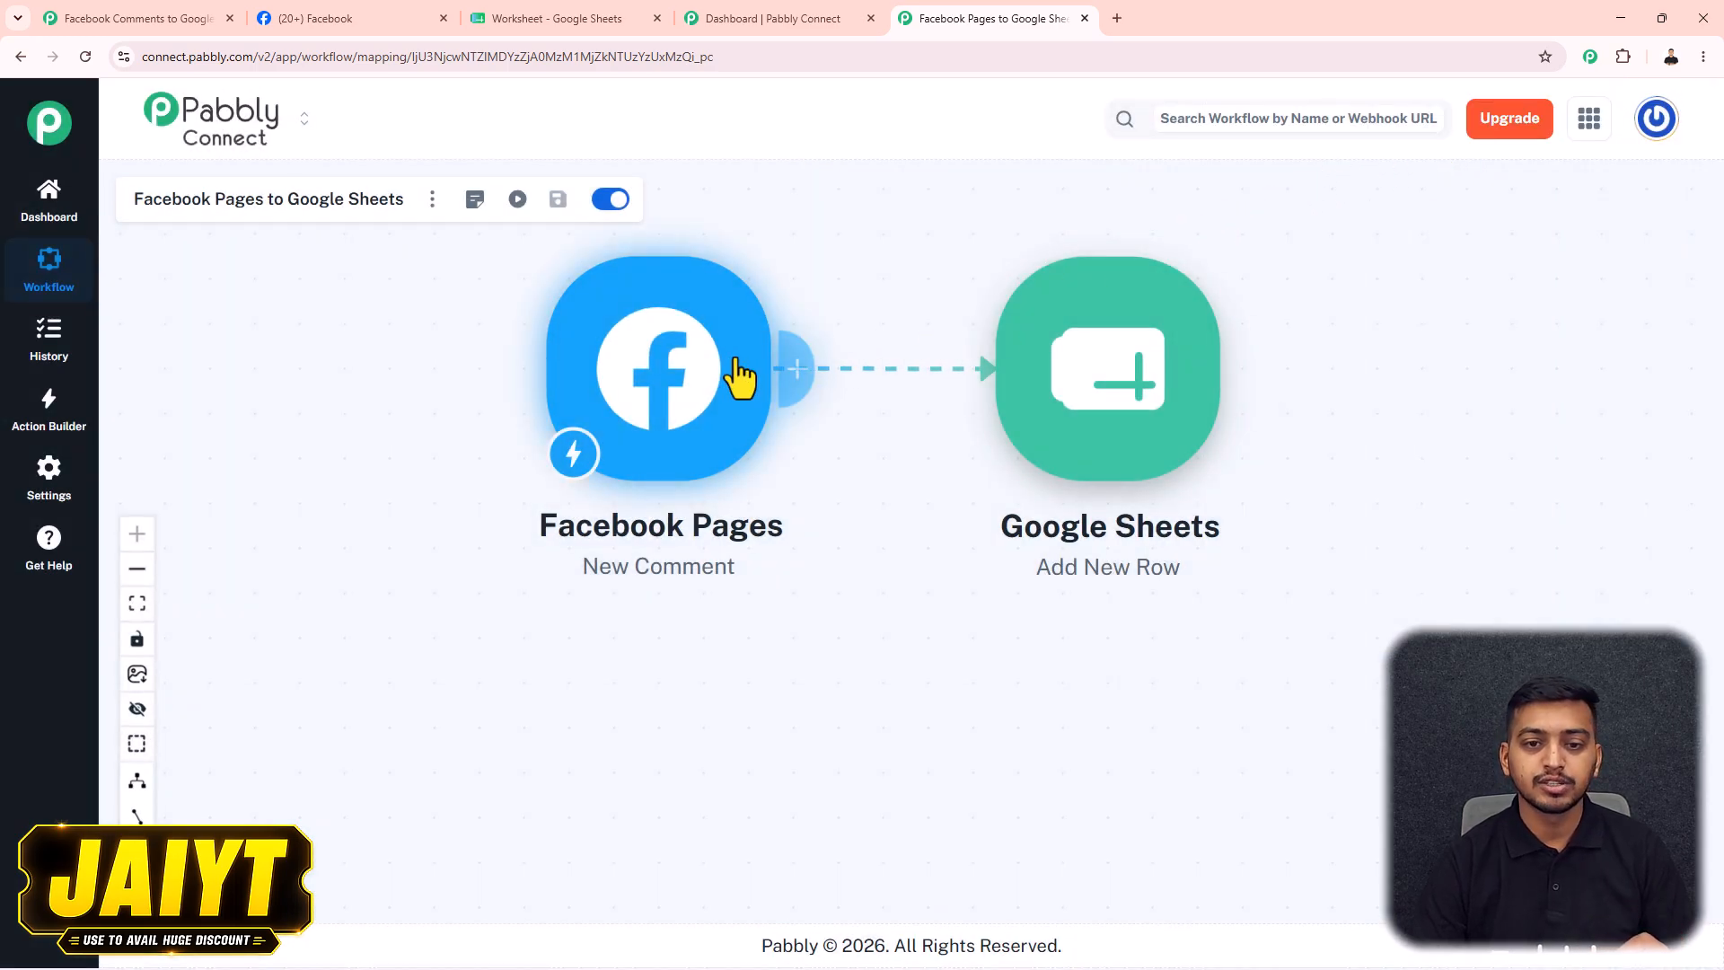
left_click(792, 370)
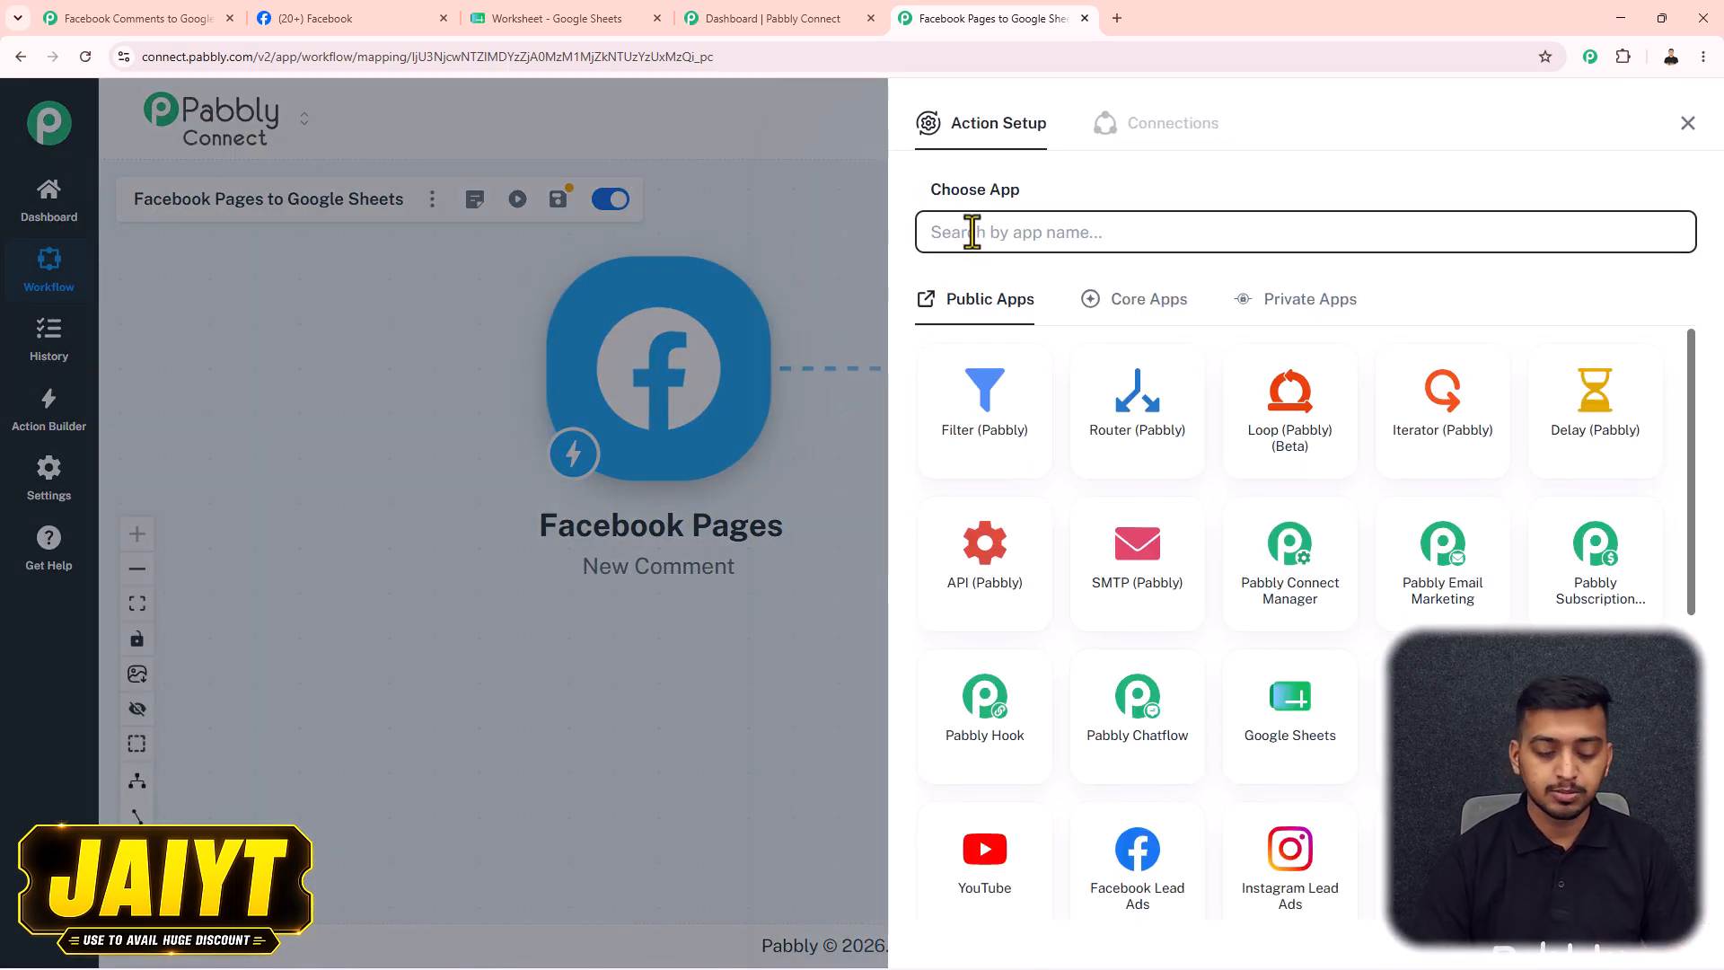
type("date")
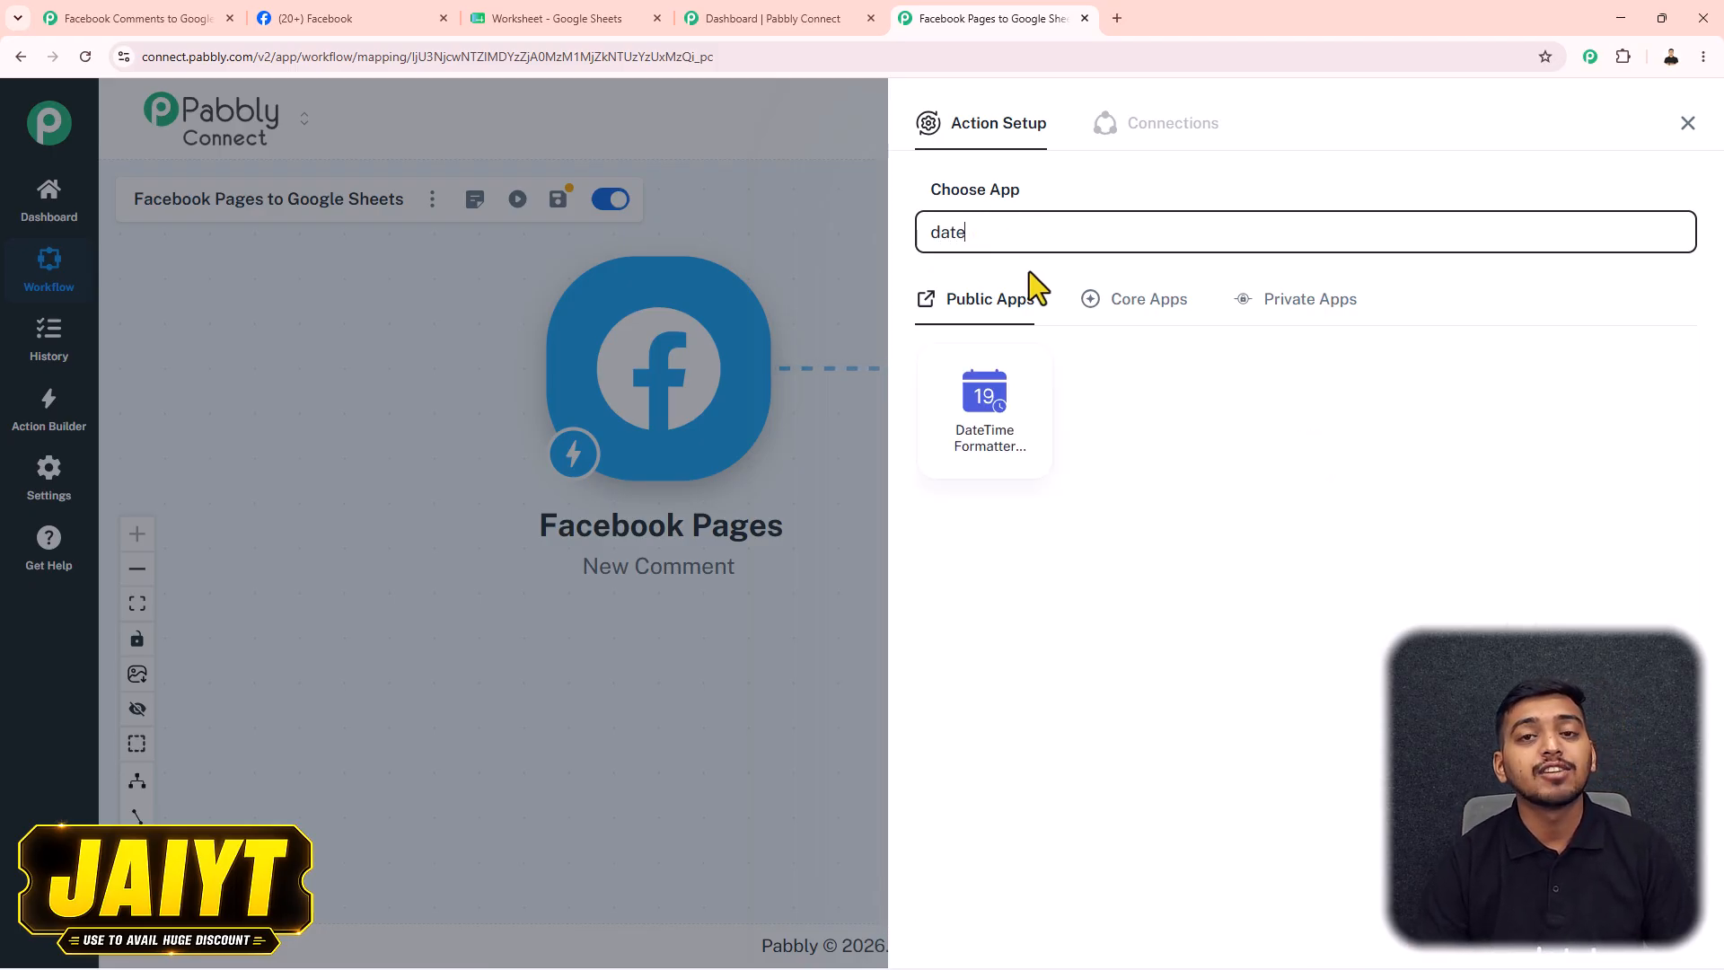
left_click(989, 402)
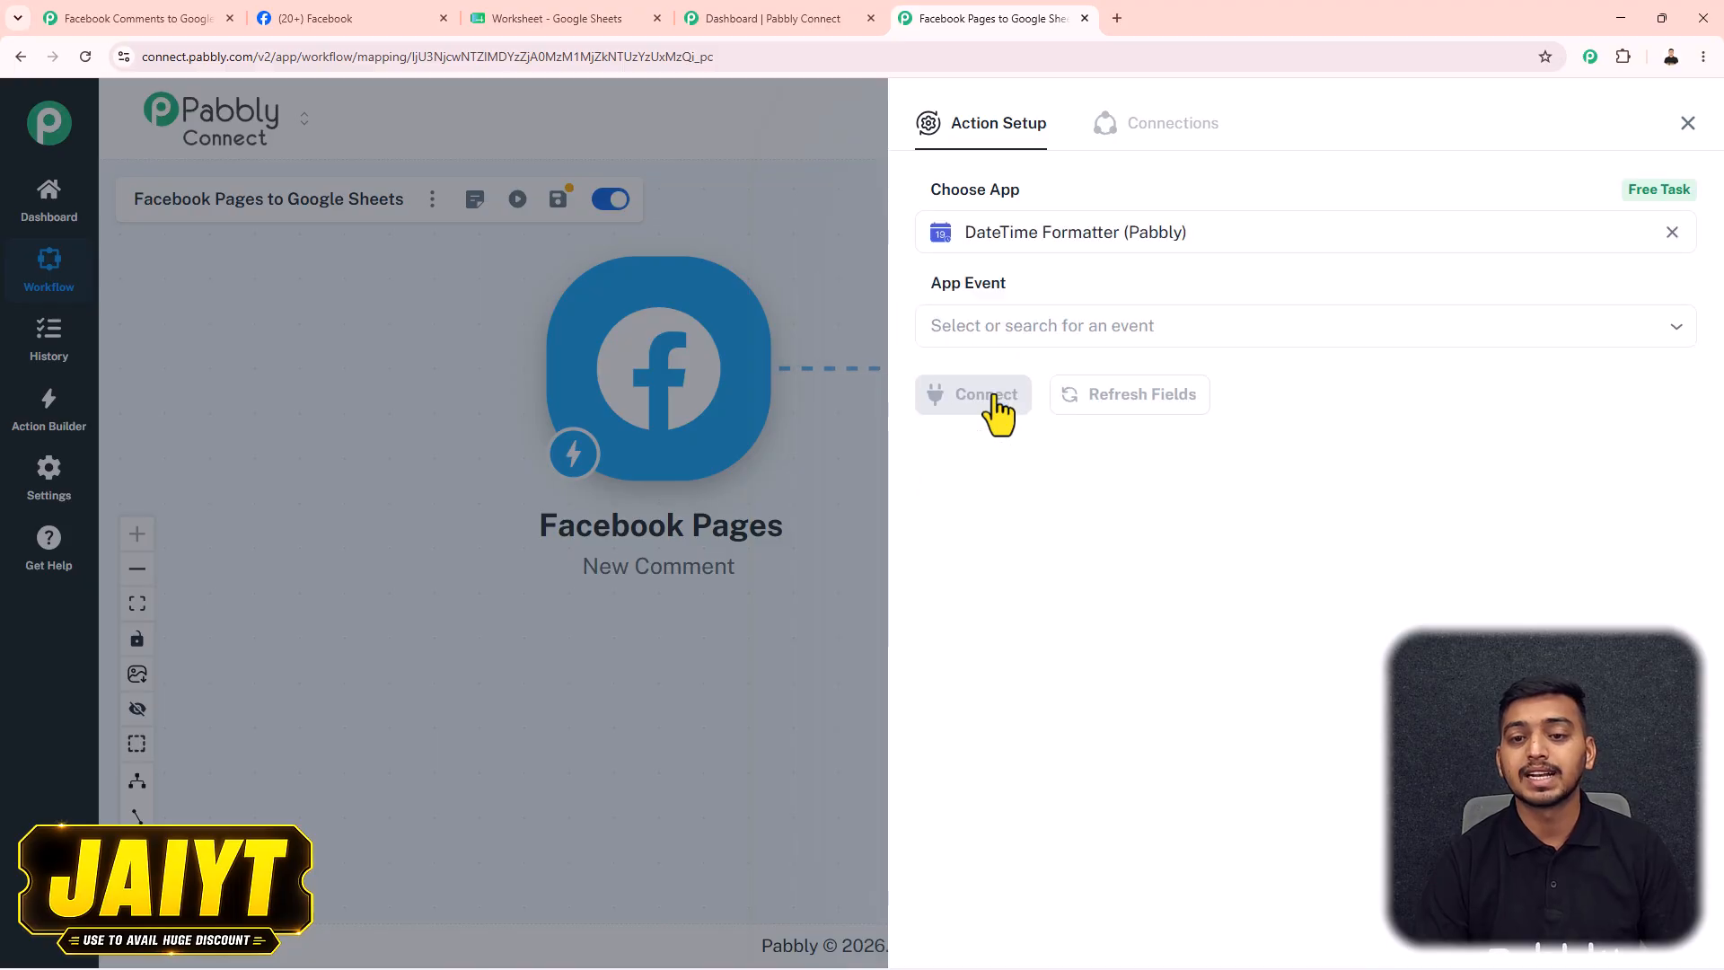
left_click(1002, 325)
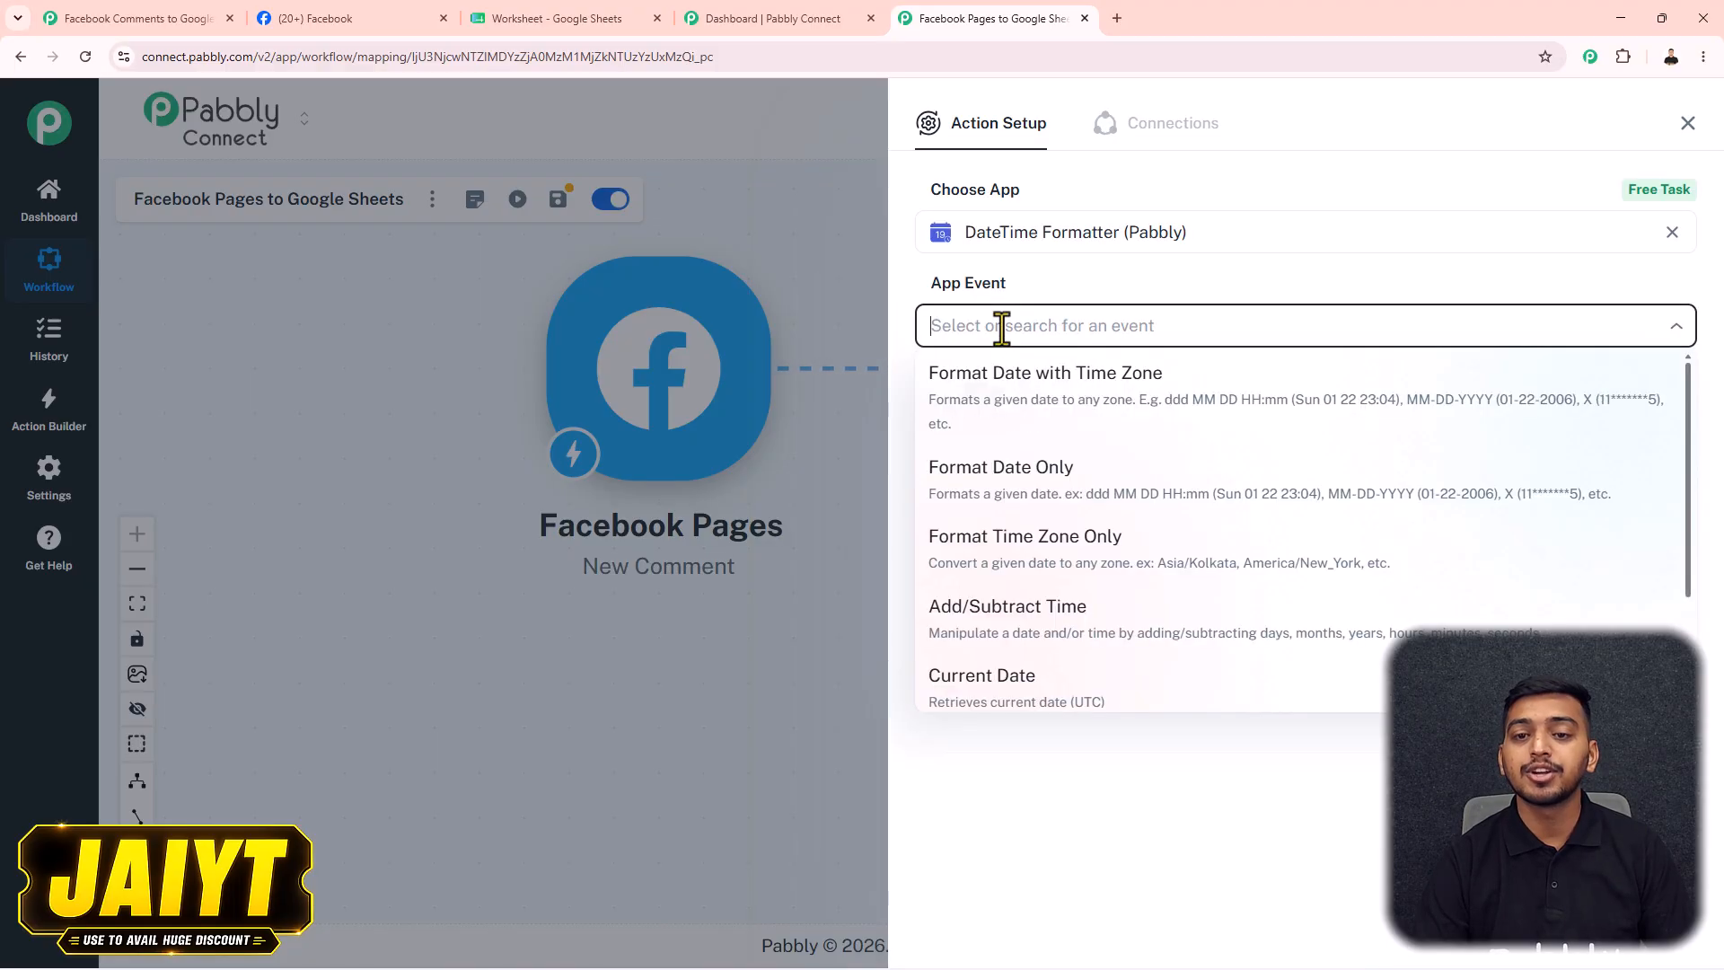
left_click(1022, 406)
left_click(984, 408)
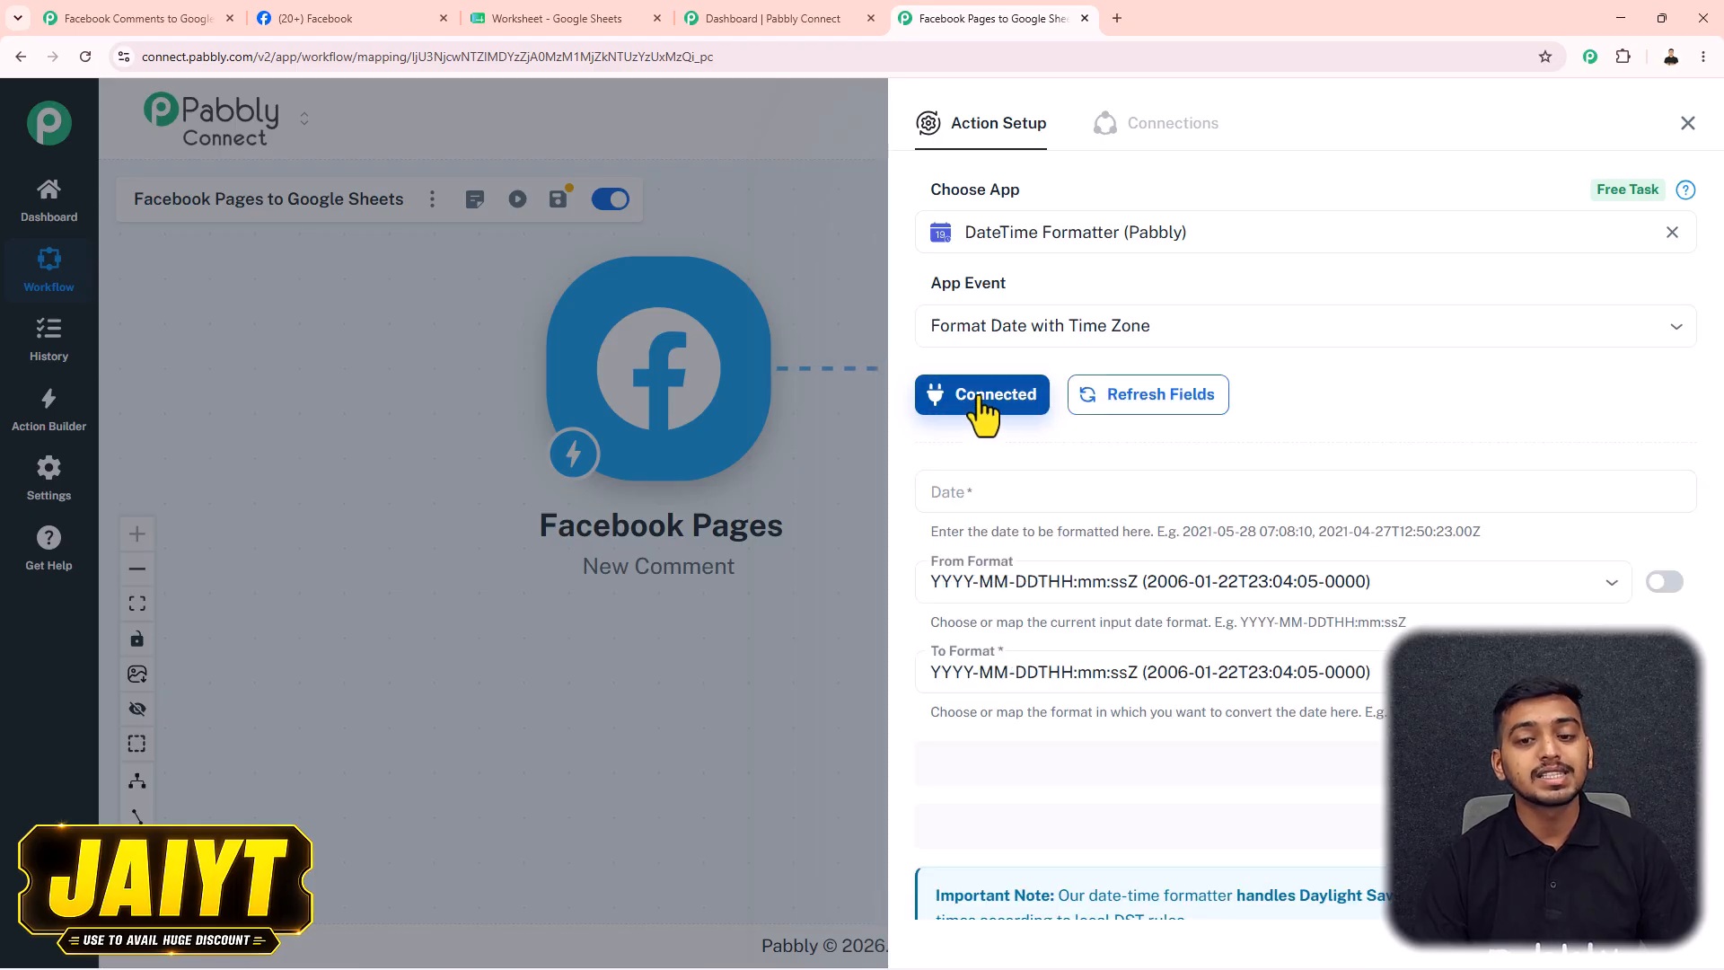
Map the formatter's Date to res1 post updated_time from the Facebook trigger and set To Format to DD.MM.YYYY HH:mm.
left_click(968, 499)
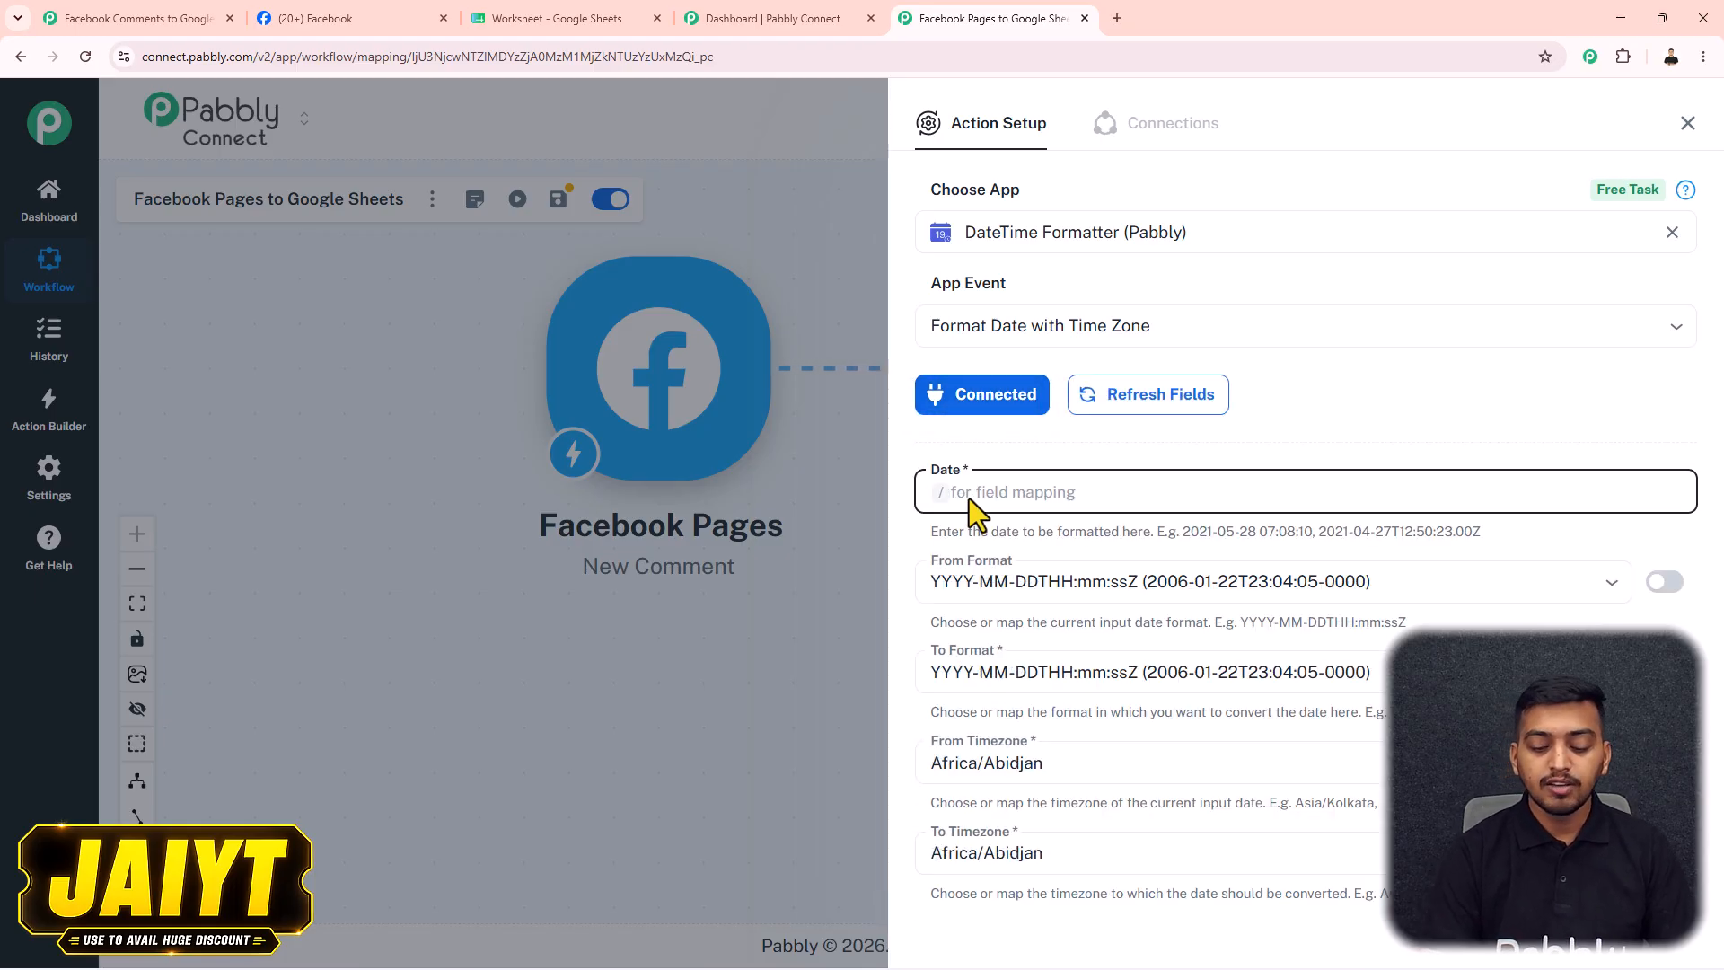
type("/2026")
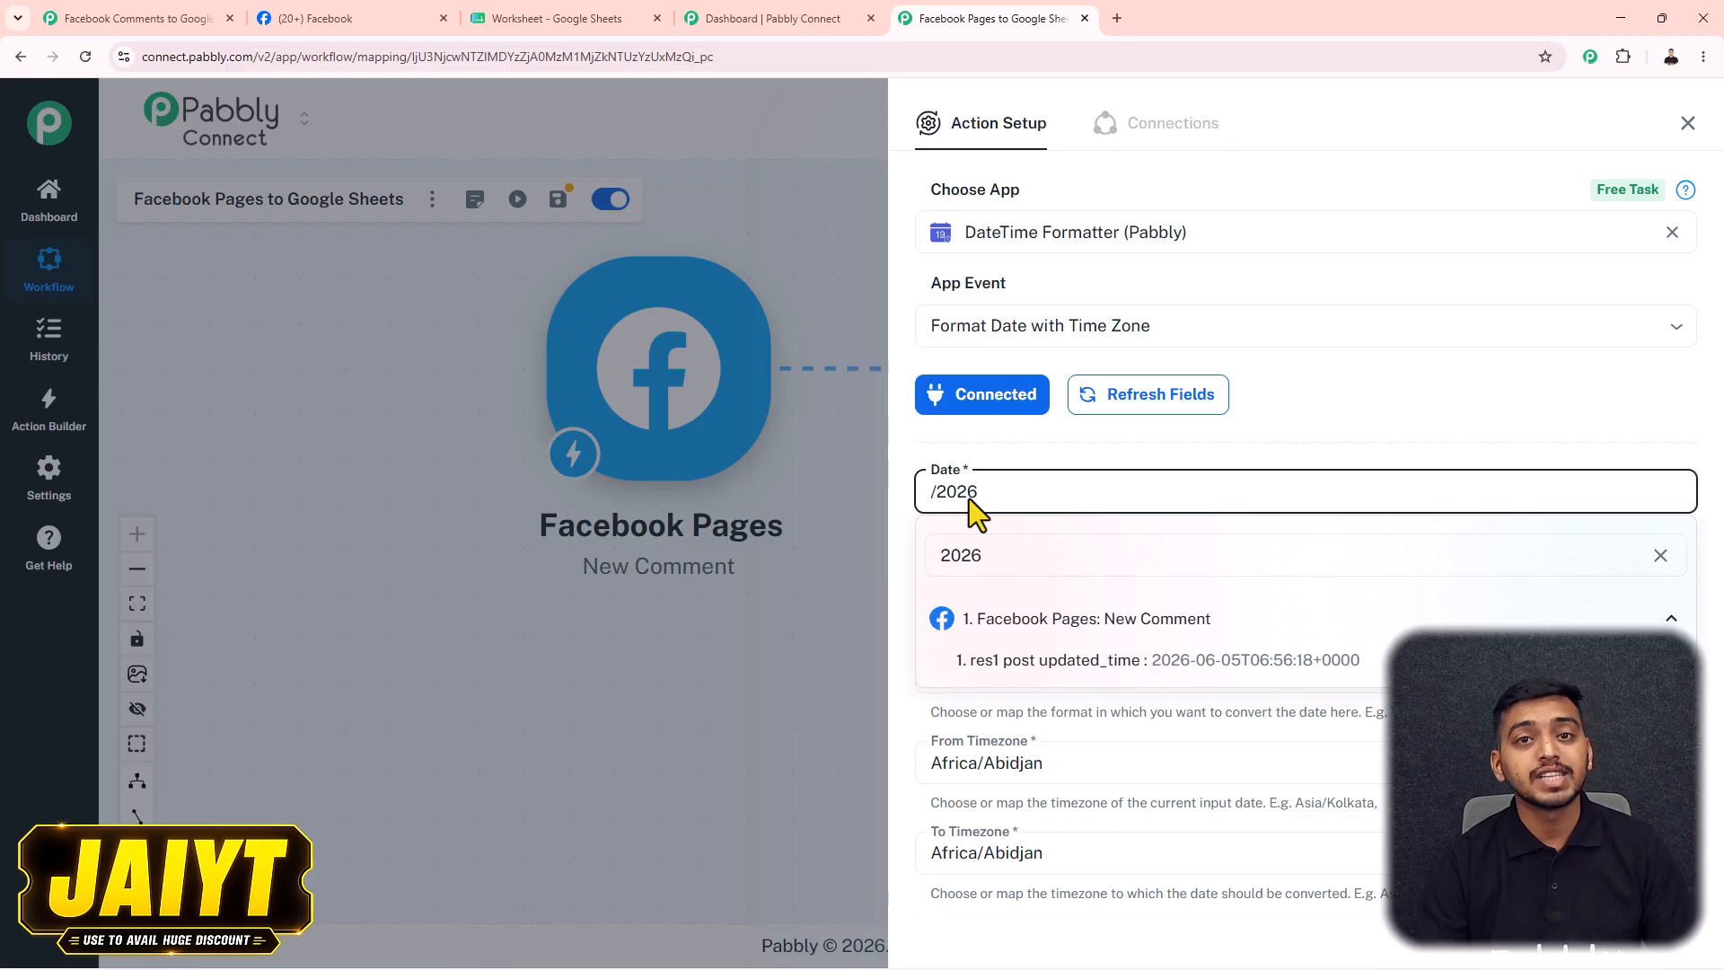
left_click(1154, 671)
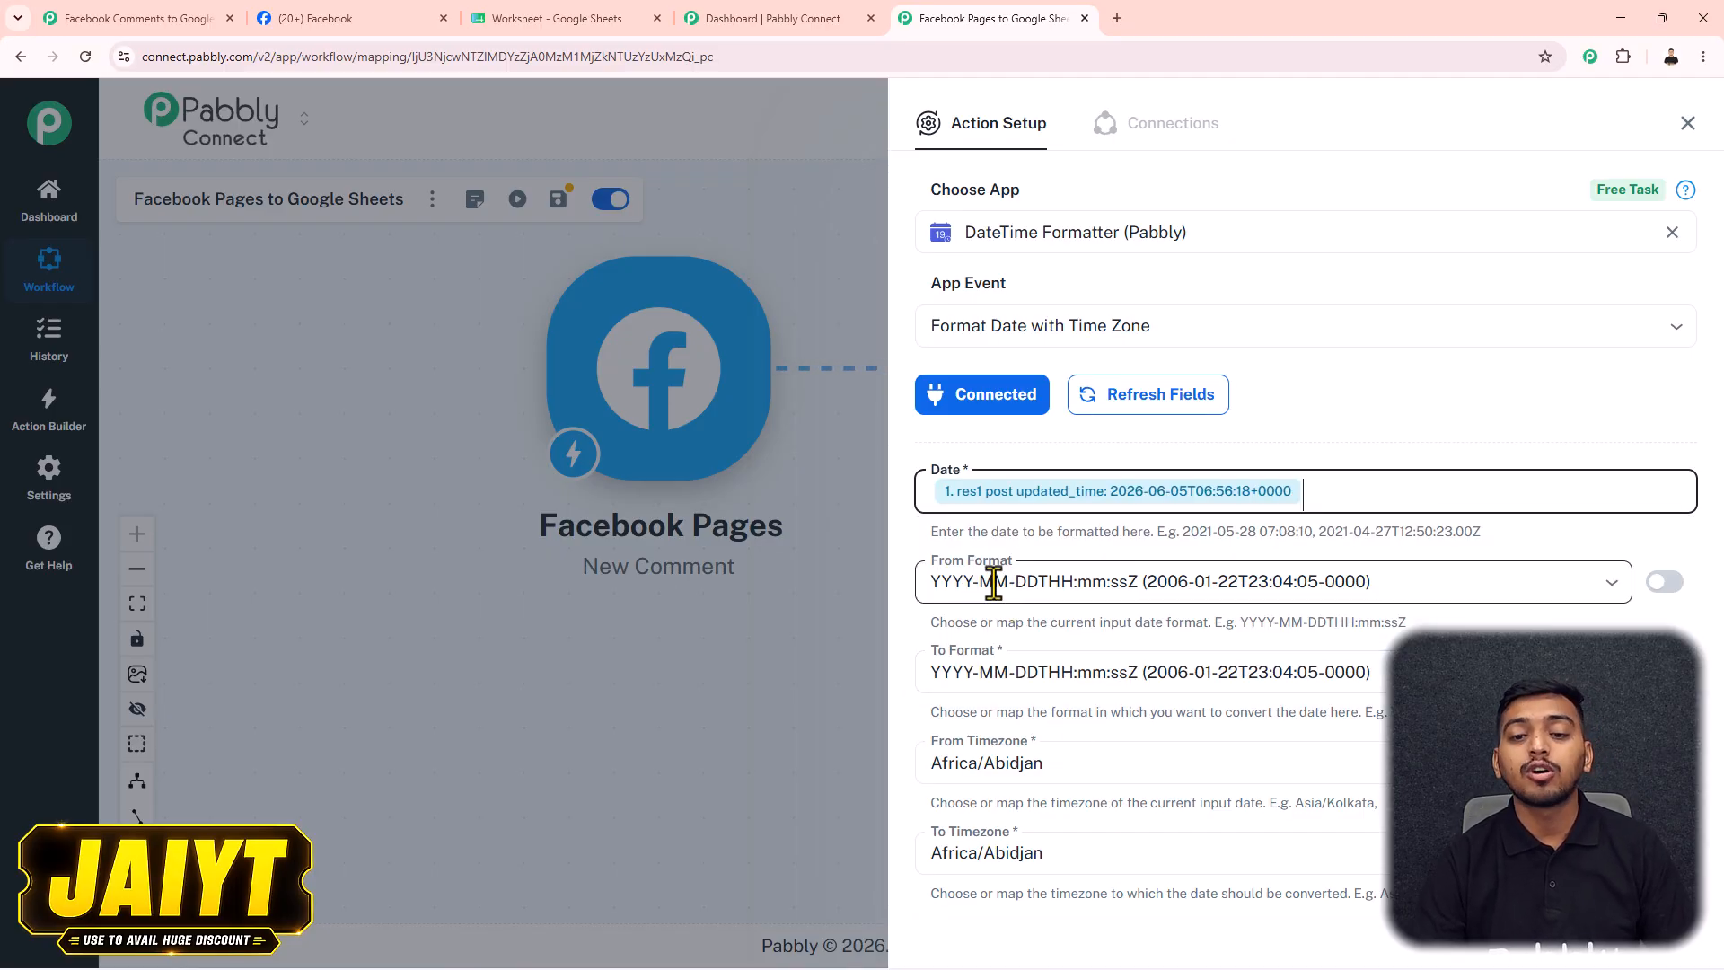
scroll(990, 488, "down", 1)
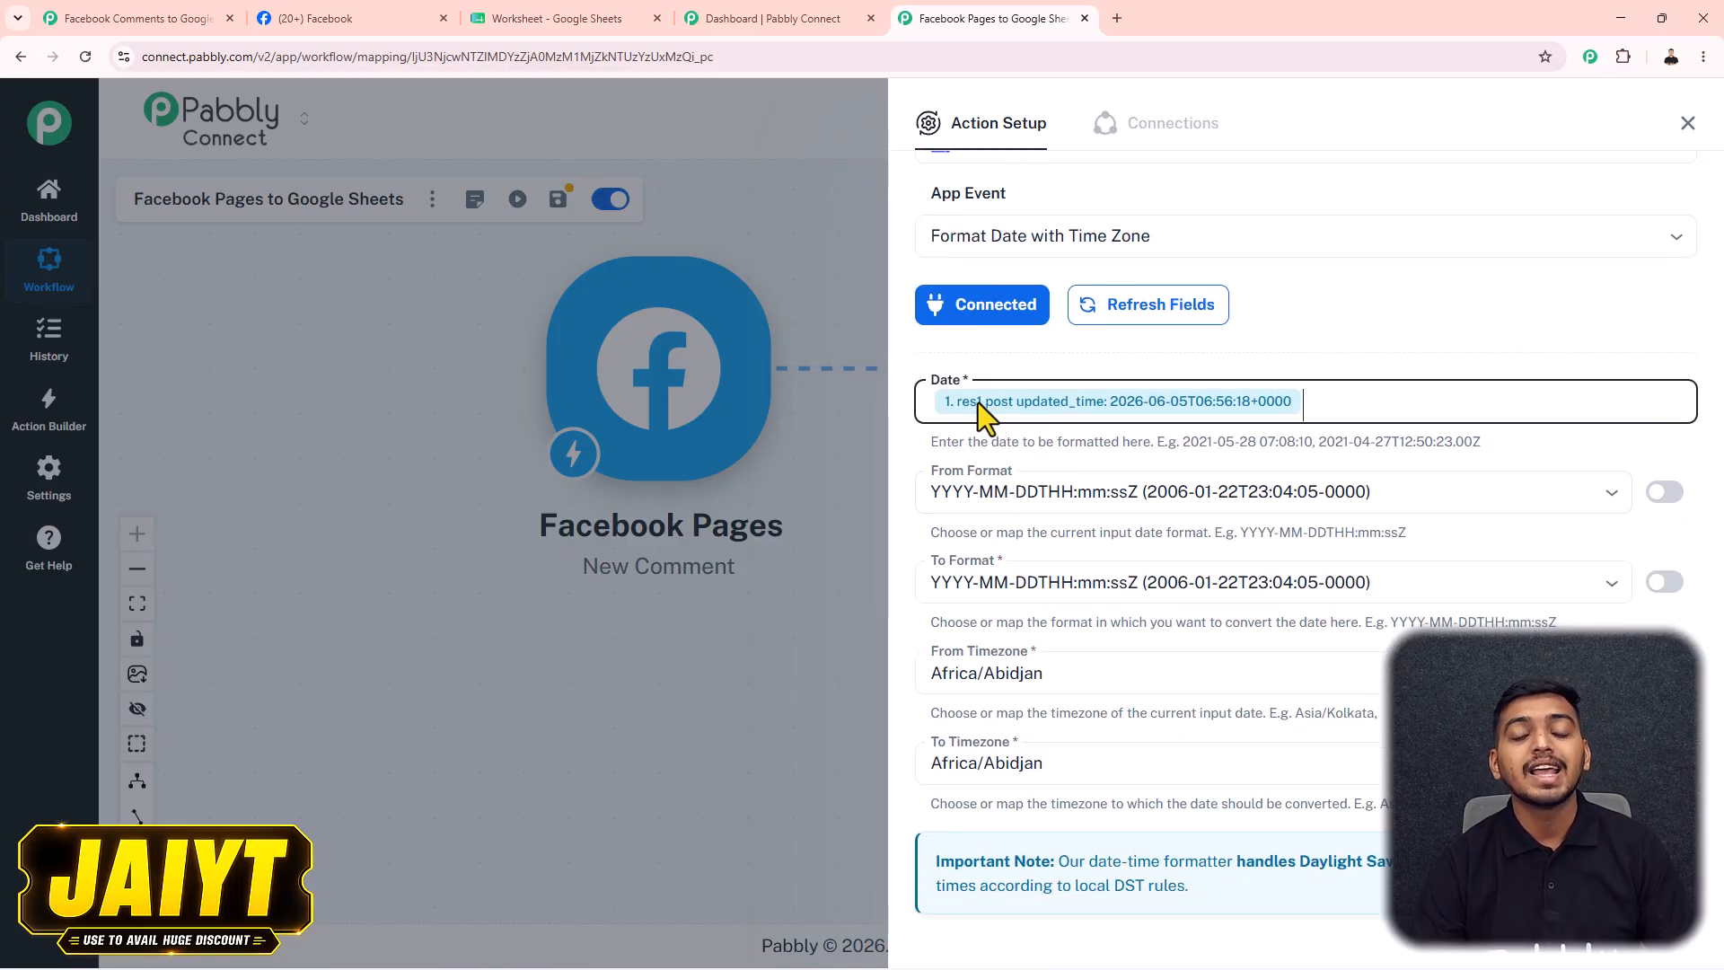
left_click(934, 581)
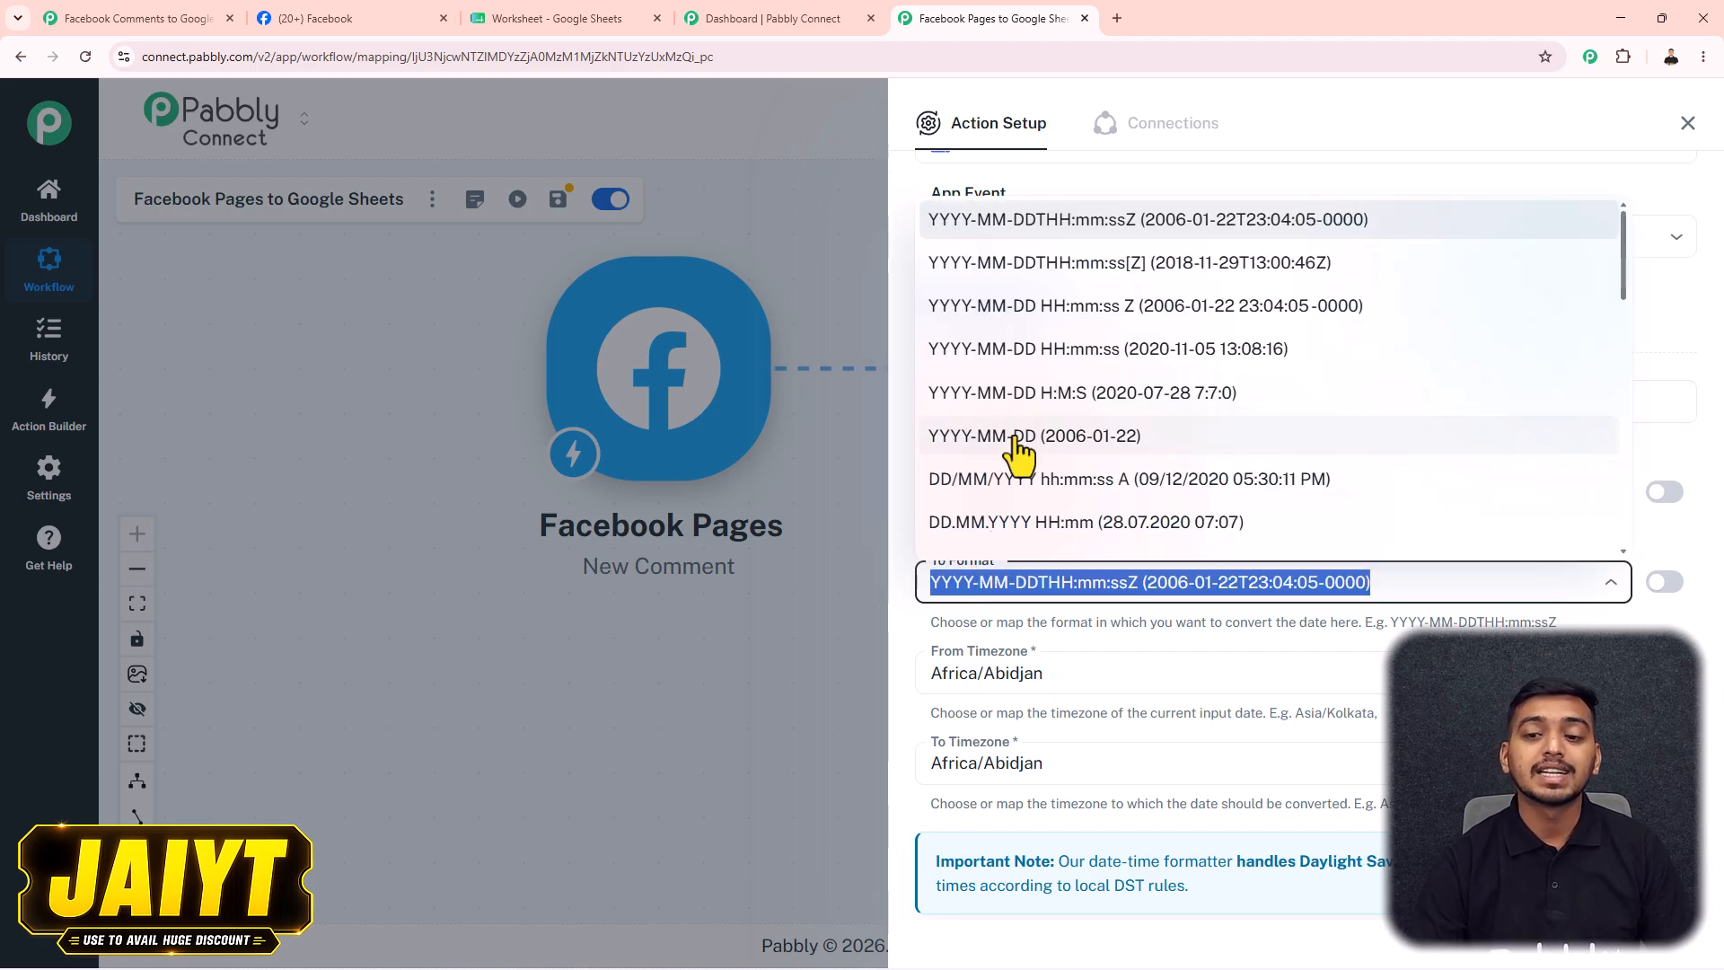
left_click(1037, 525)
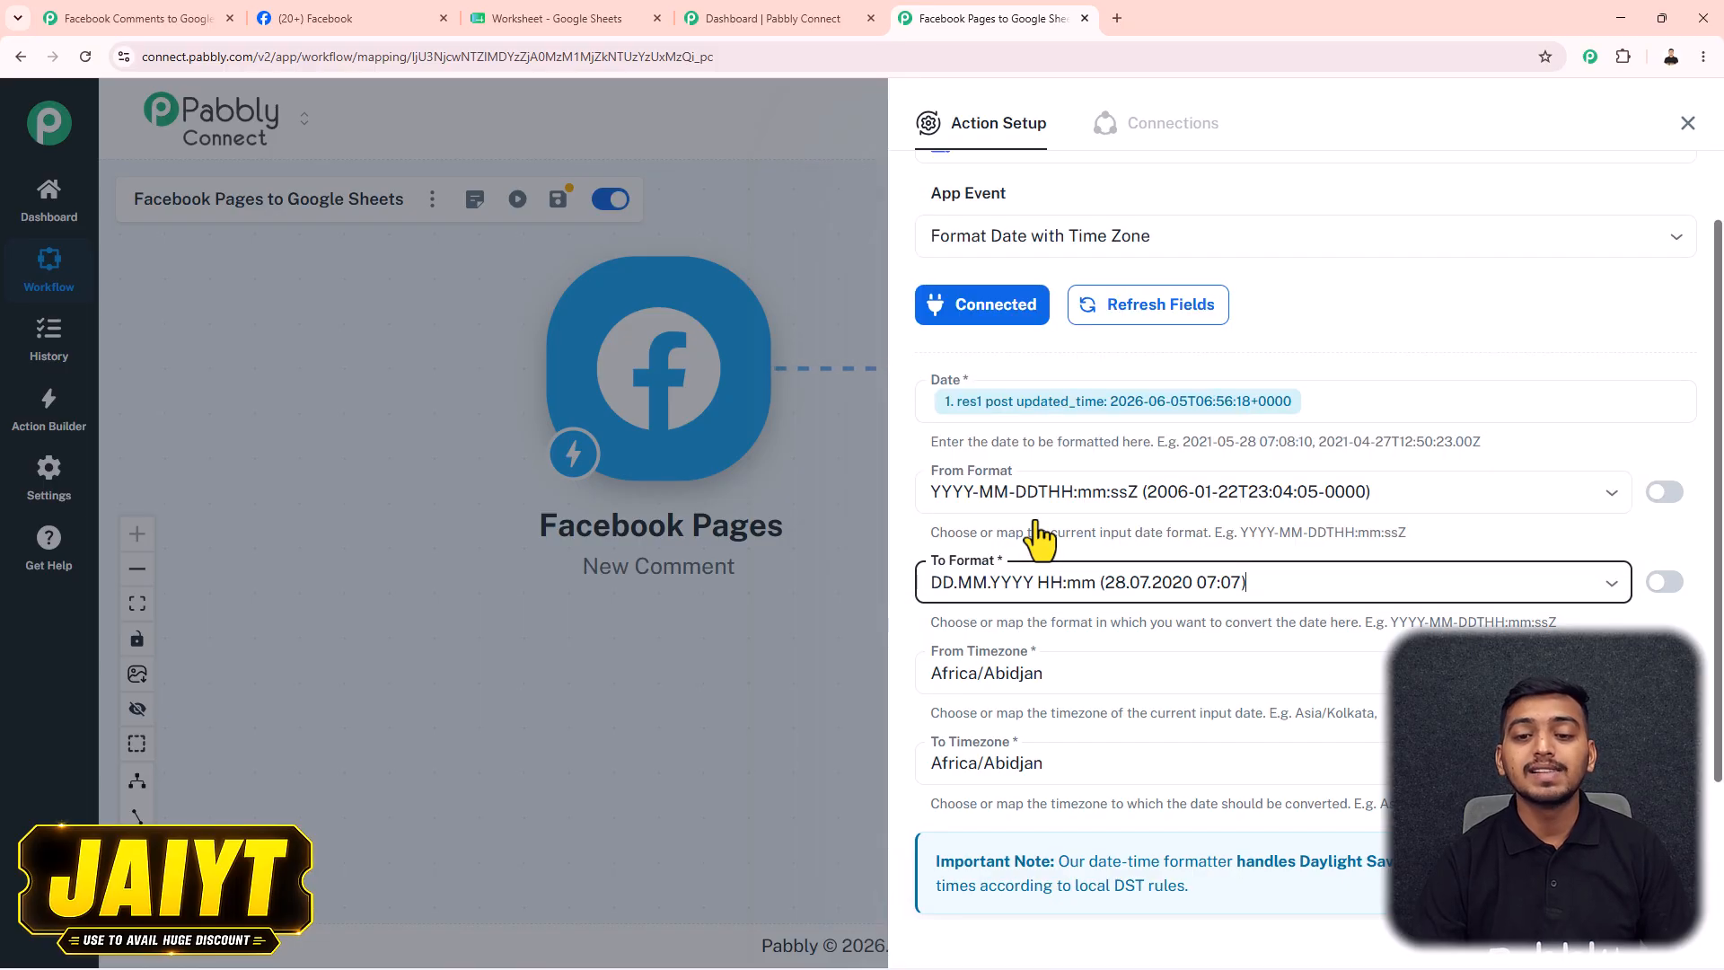
Set the formatter's From Timezone to Etc/UTC and its To Timezone to Asia/Kolkata.
scroll(1038, 629, "down", 2)
left_click(998, 492)
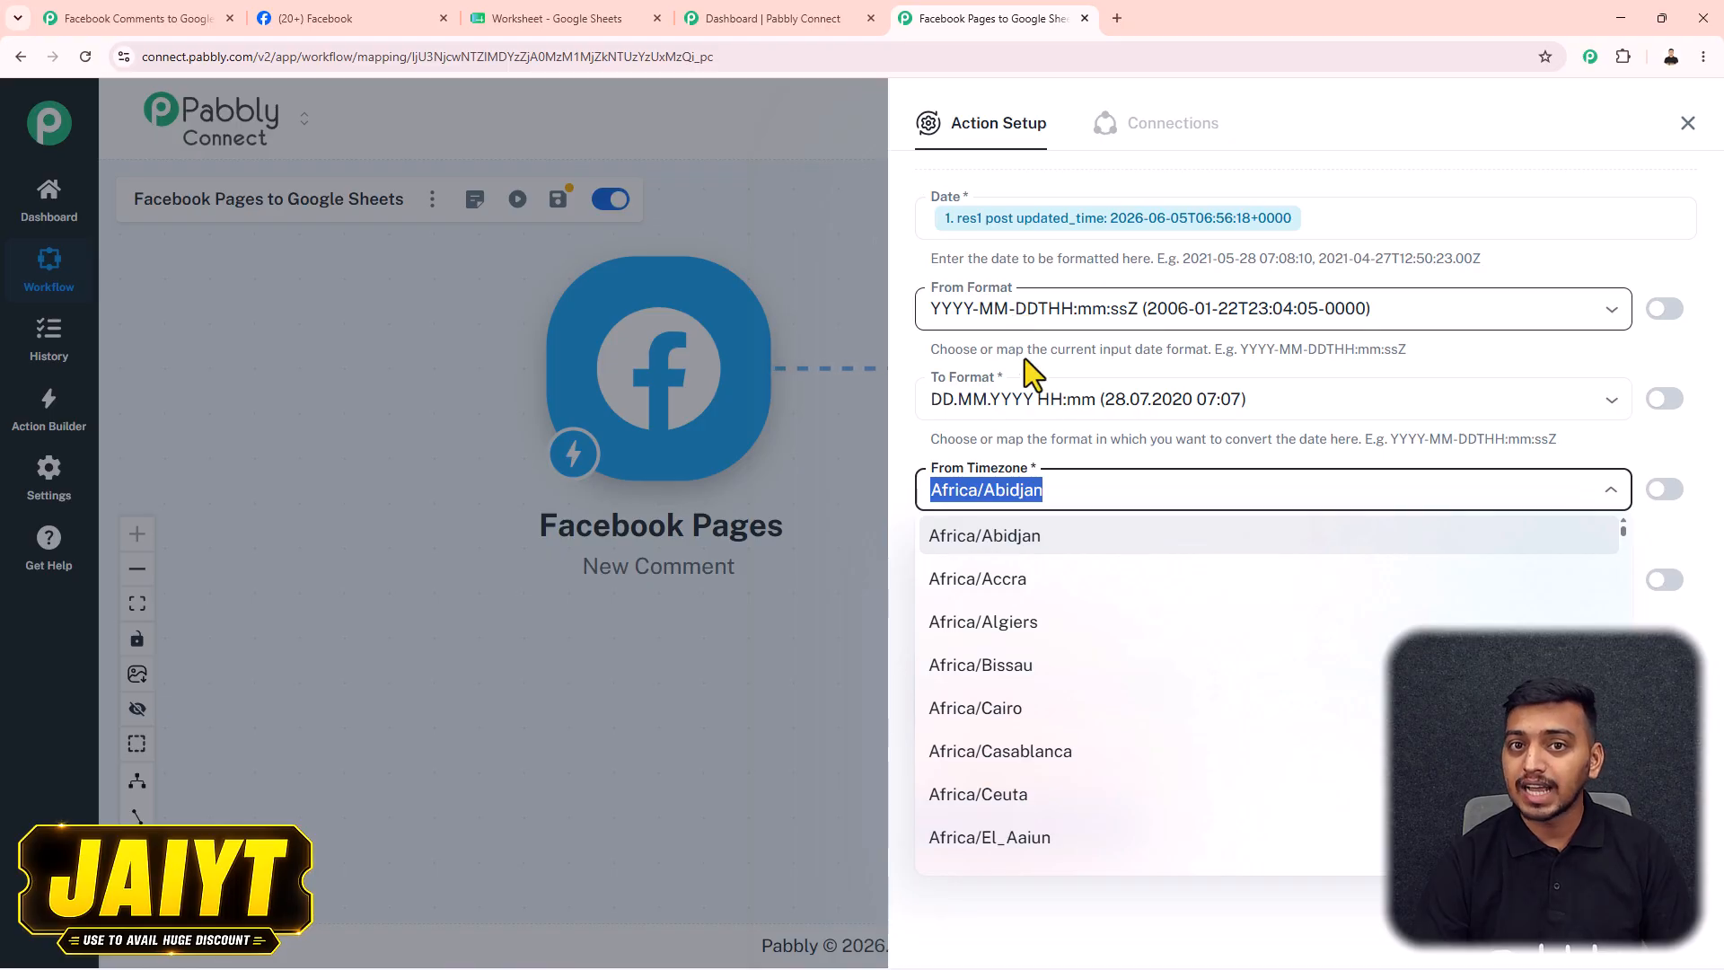
type("utc")
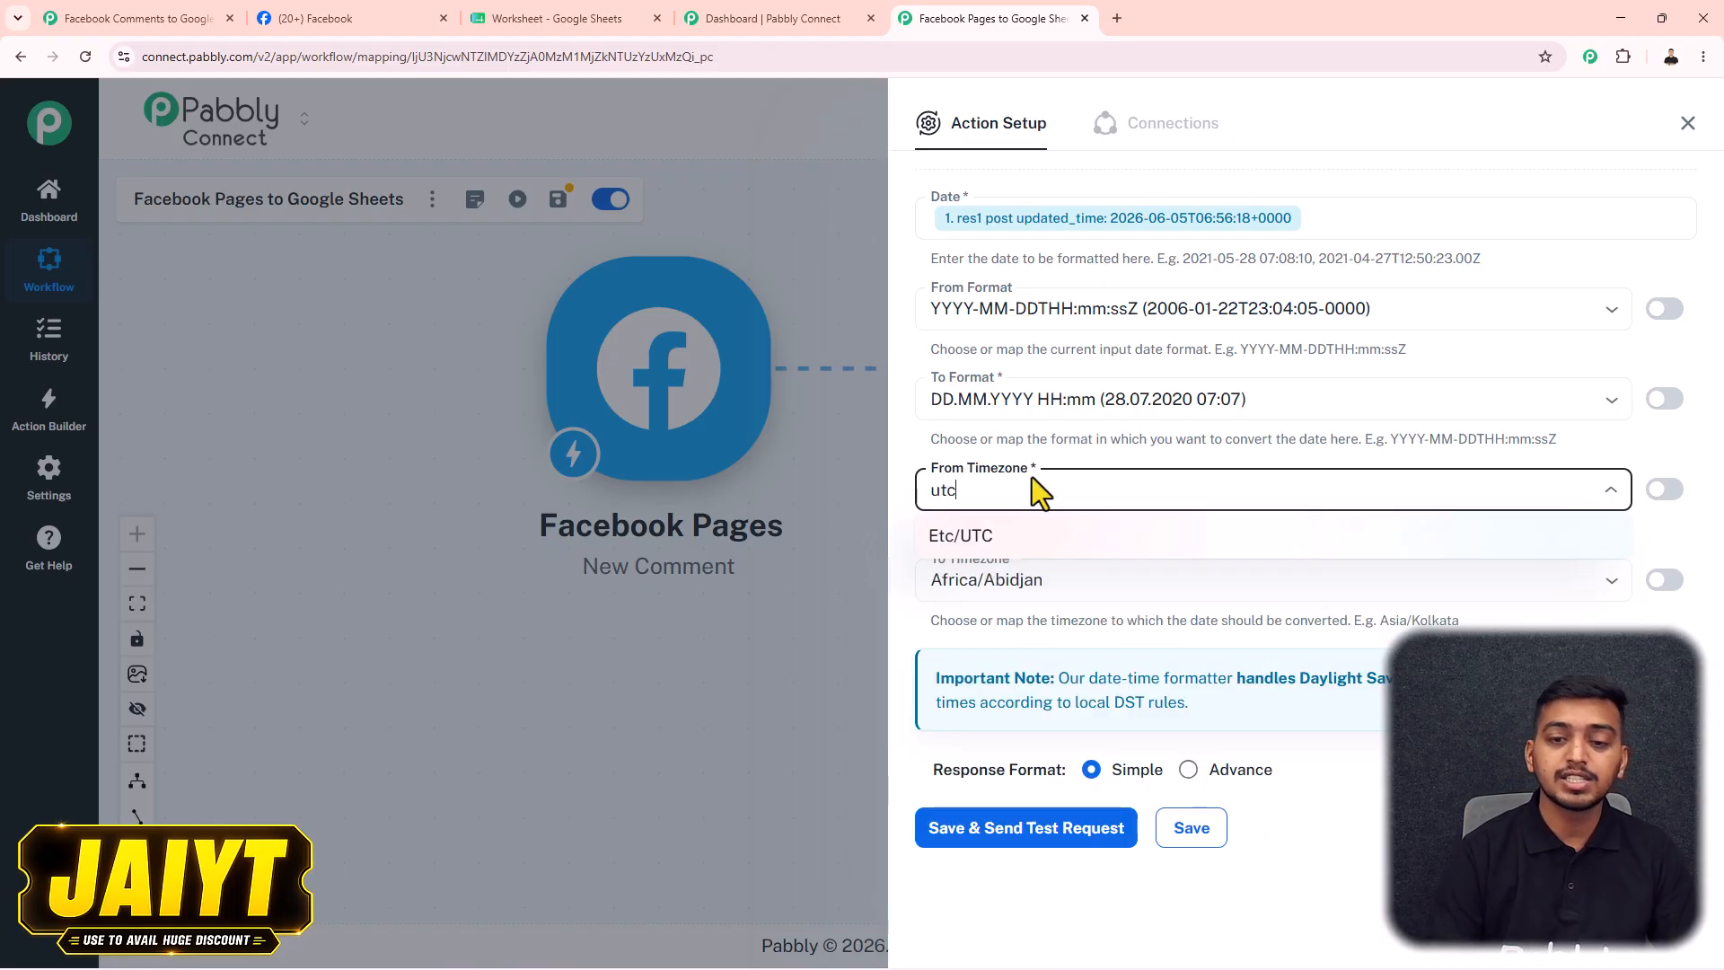
left_click(1010, 542)
left_click(1013, 591)
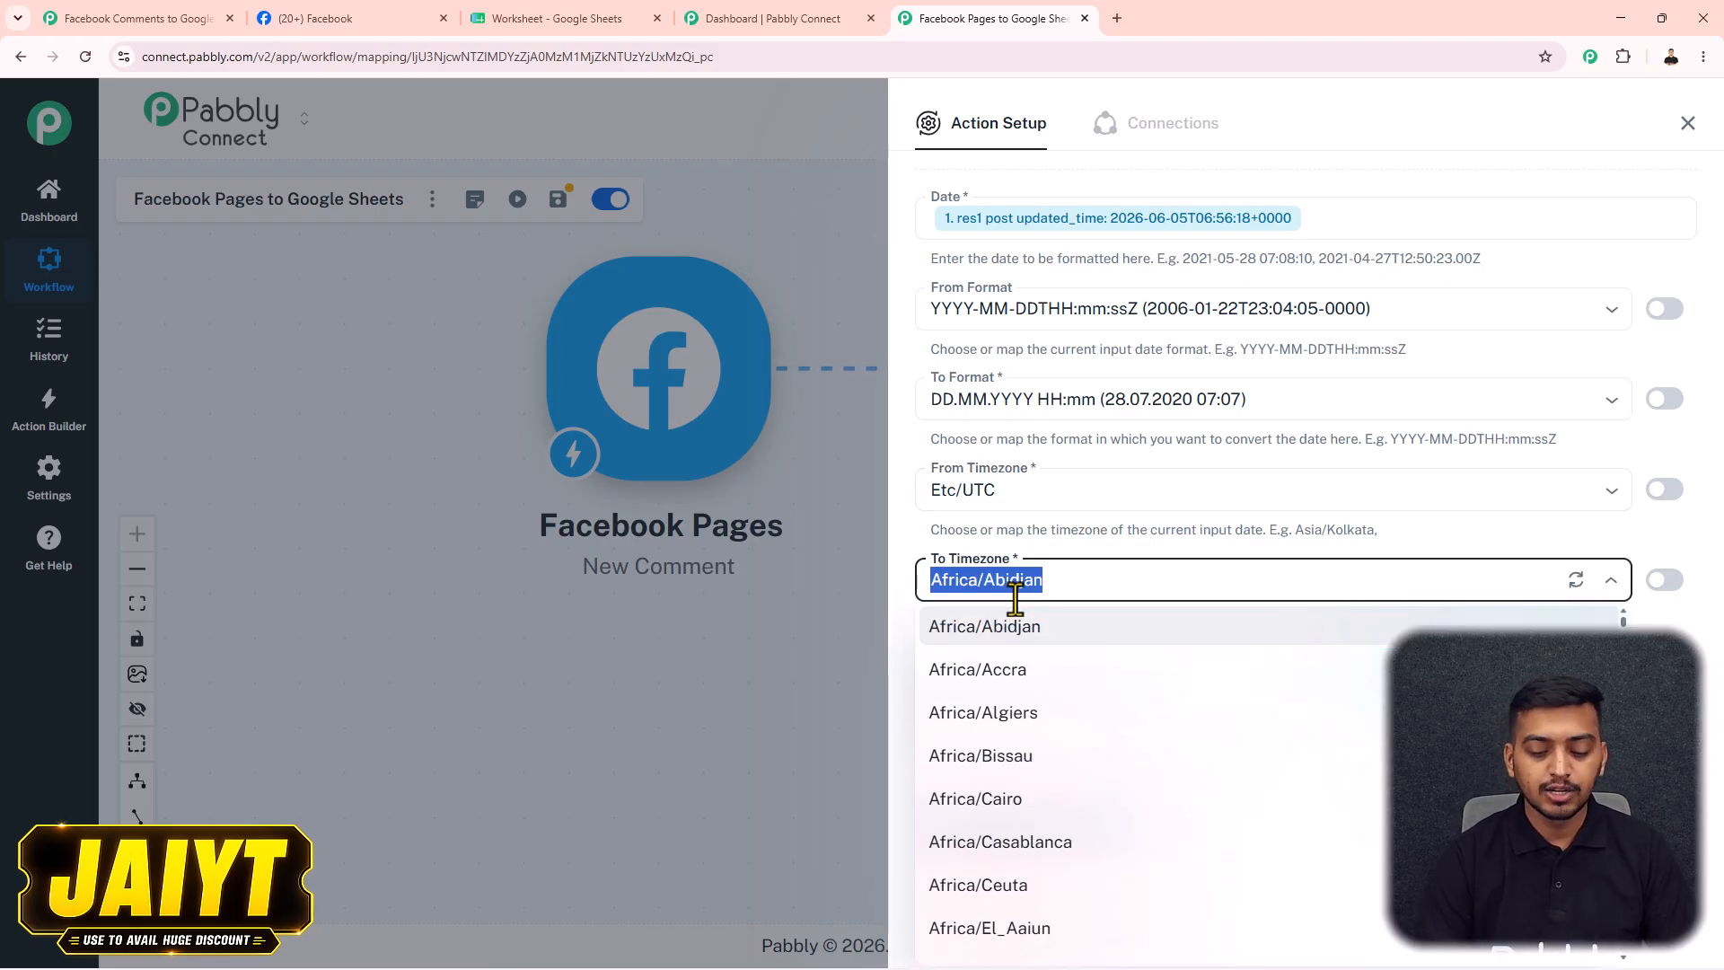
type("kol")
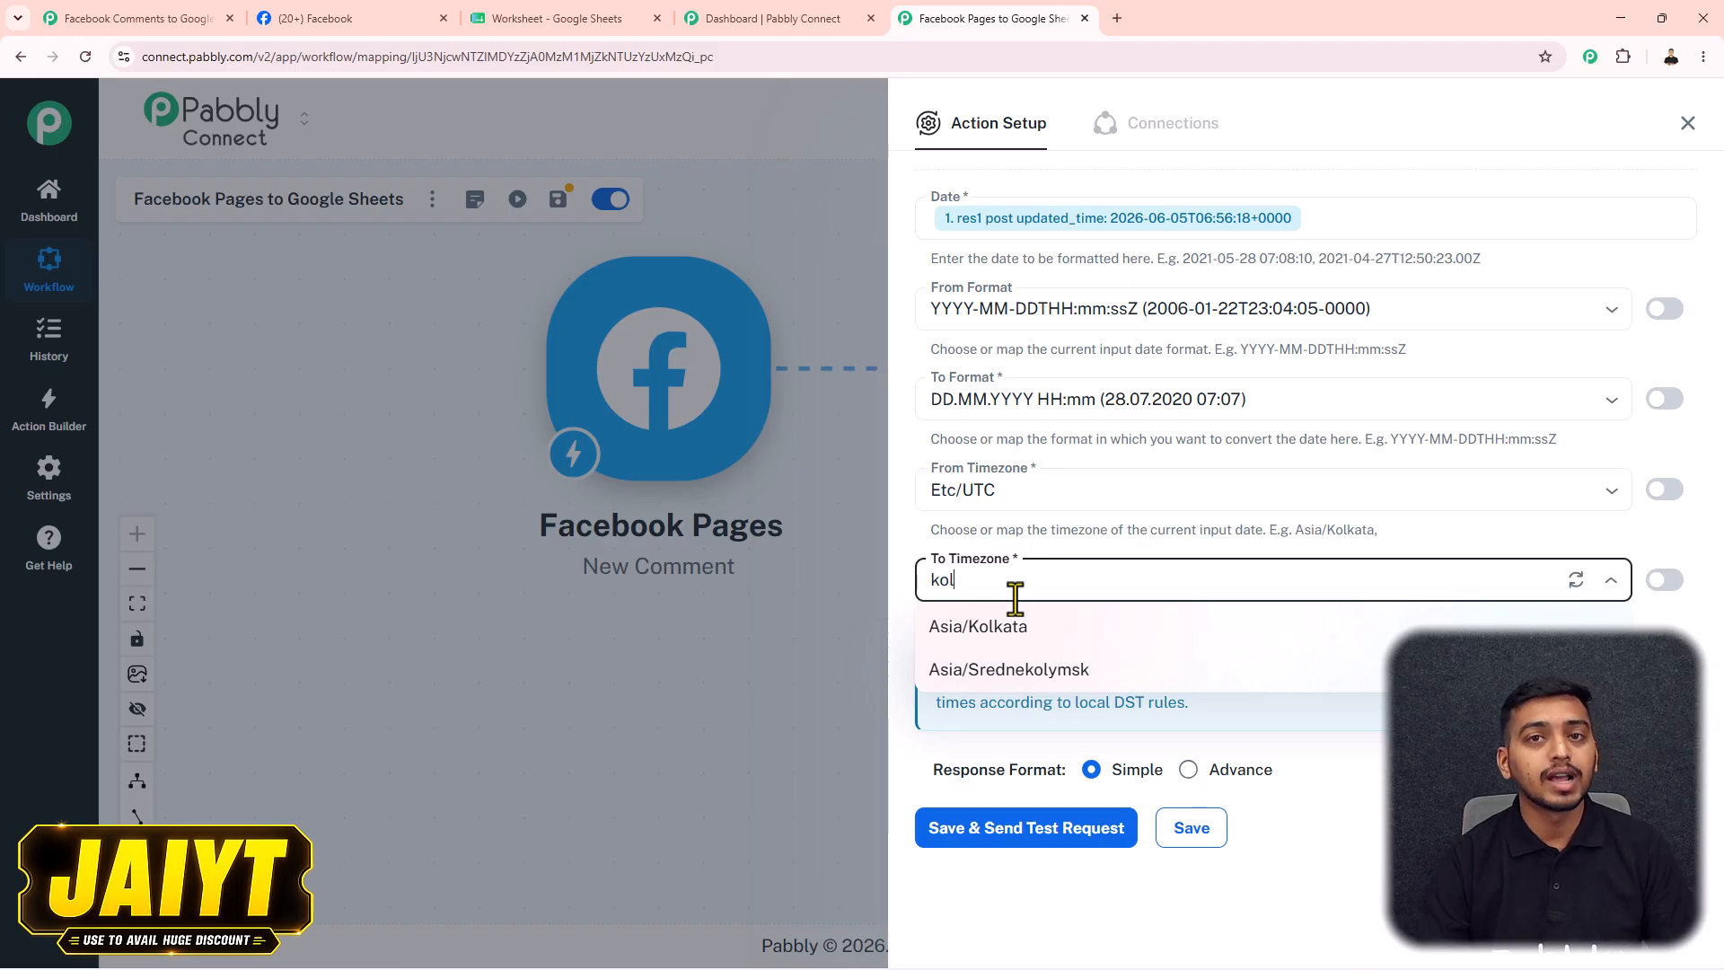
left_click(1022, 628)
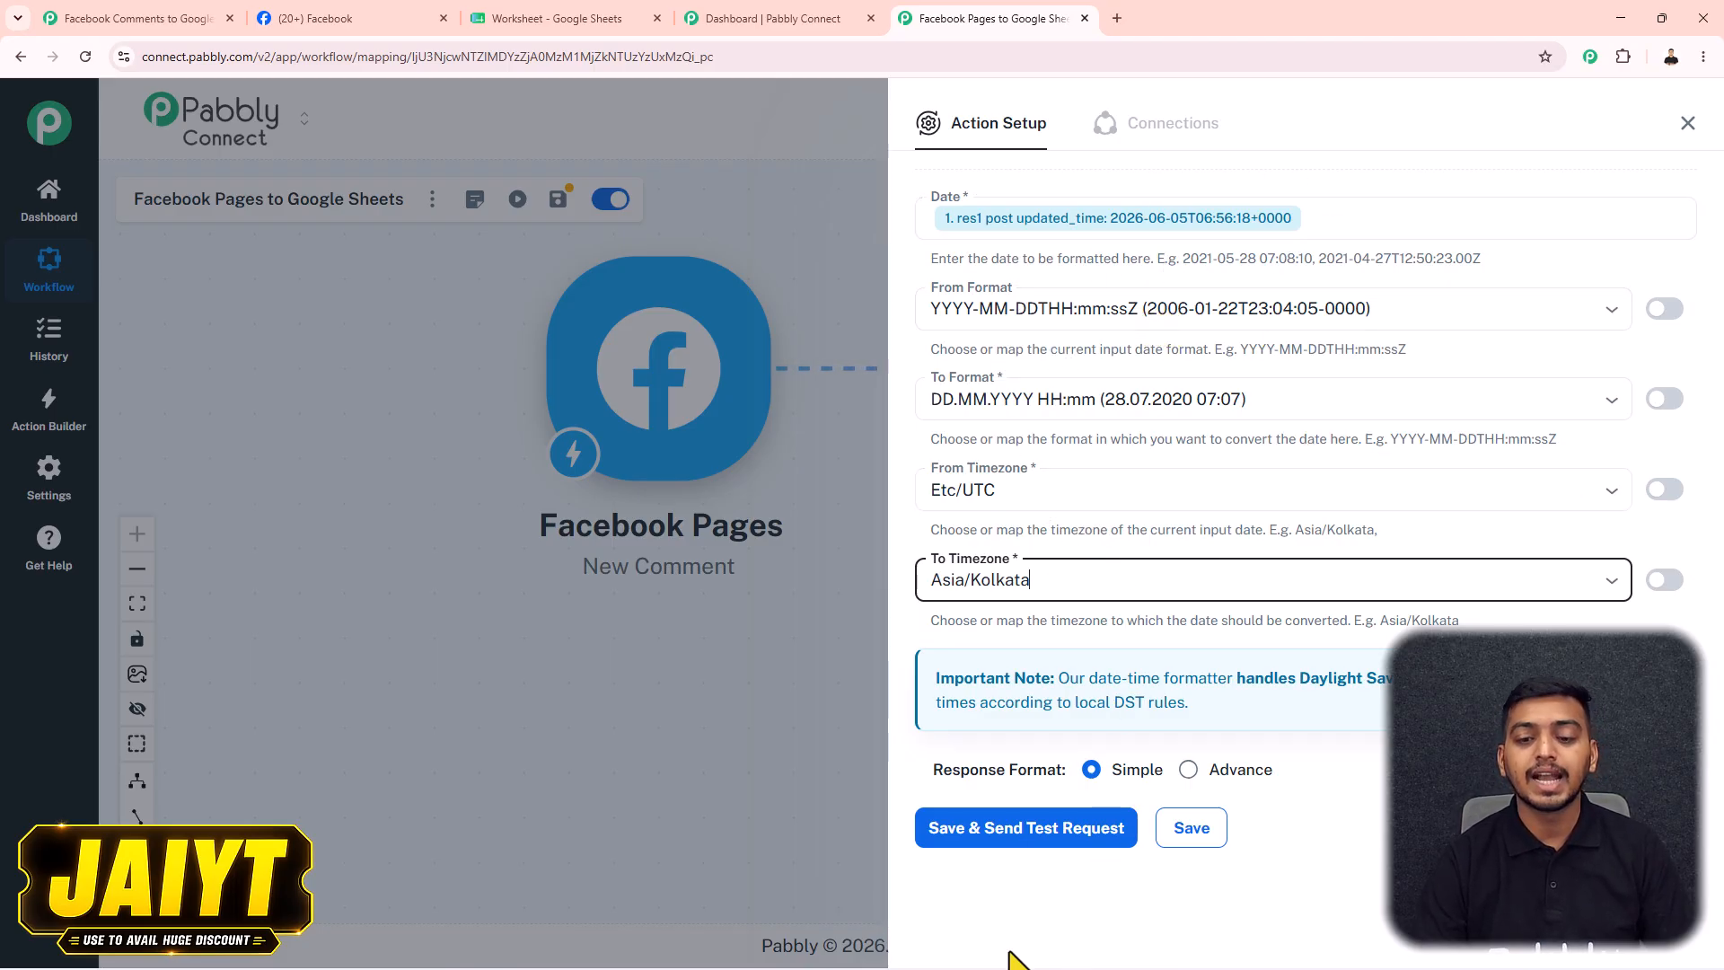
Save the DateTime Formatter action with a test request, check the formatted result, and close its setup.
left_click(1010, 831)
scroll(1032, 817, "down", 1)
double_click(1333, 798)
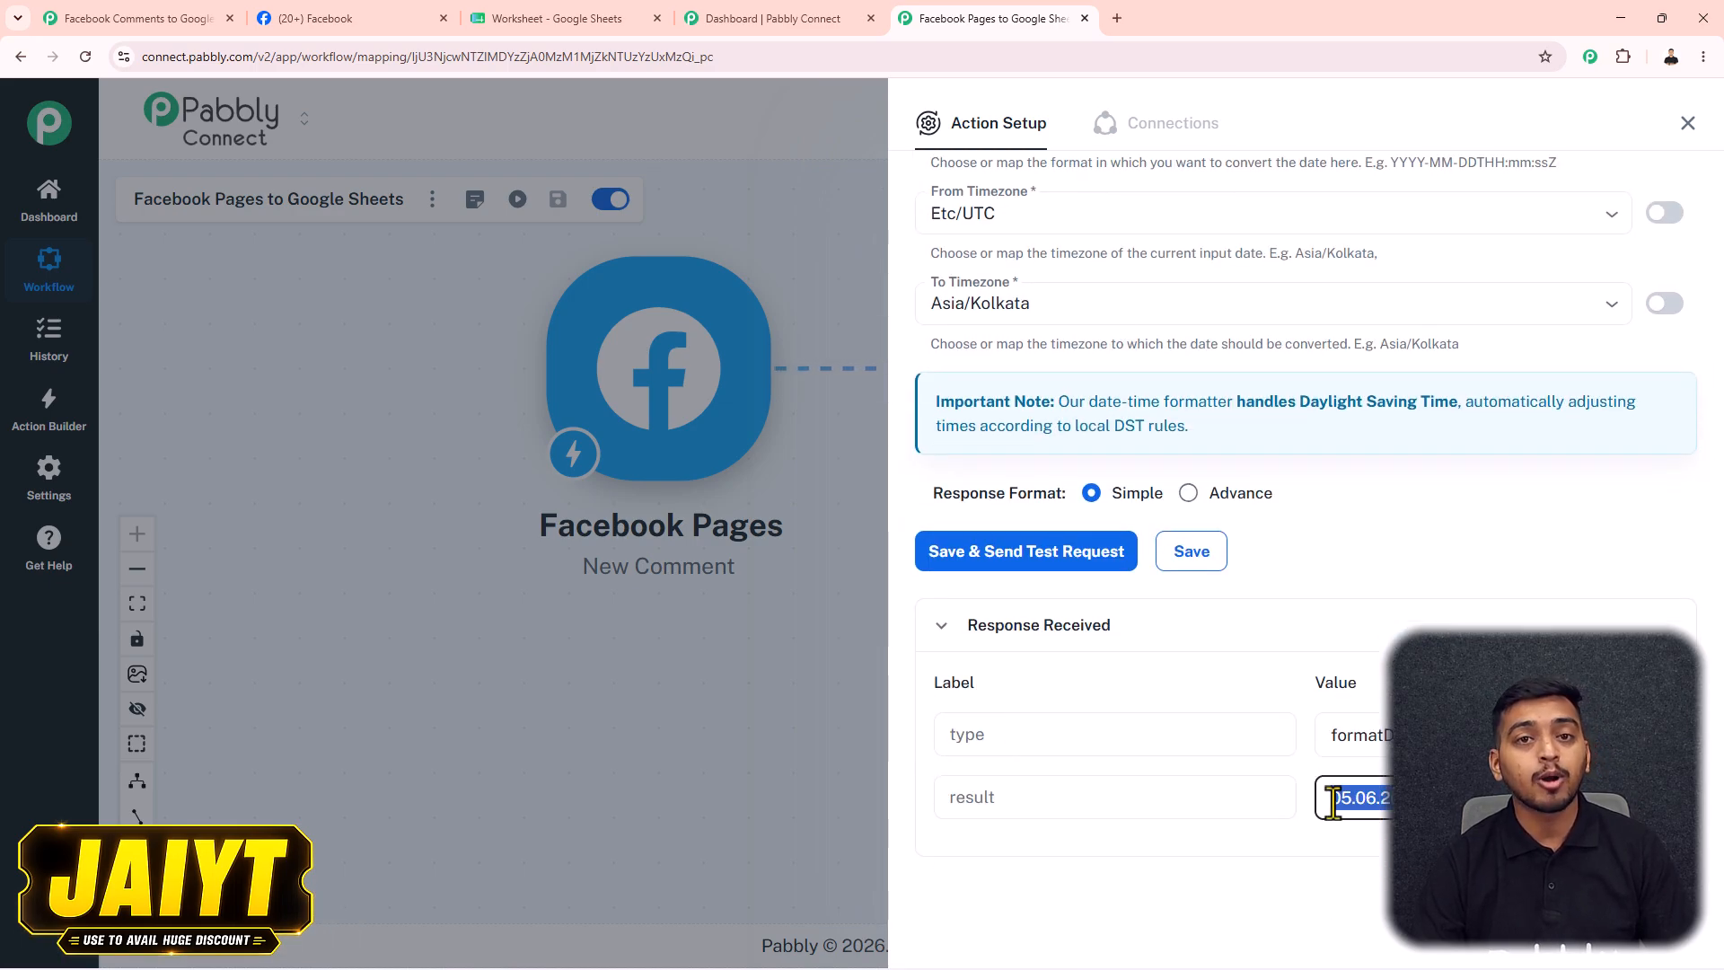
left_click(1688, 123)
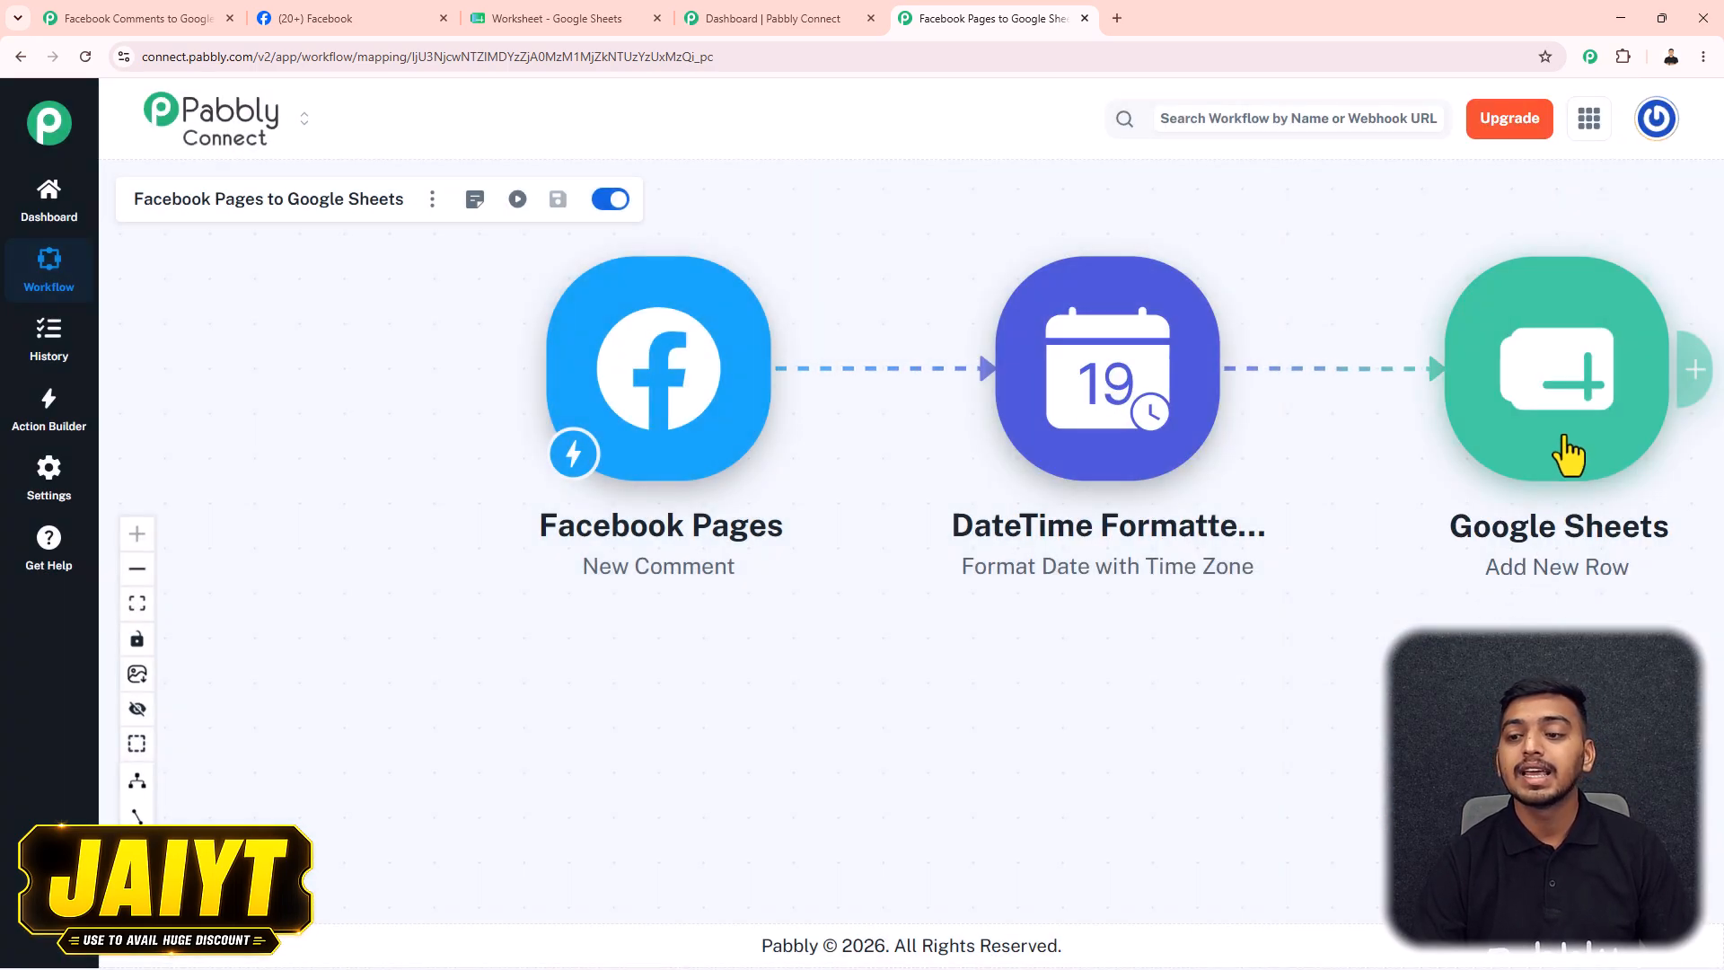
In the Google Sheets action, replace the Created Time mapping with the result from the DateTime Formatter step.
left_click_drag(1323, 288, 1093, 323)
left_click(1268, 415)
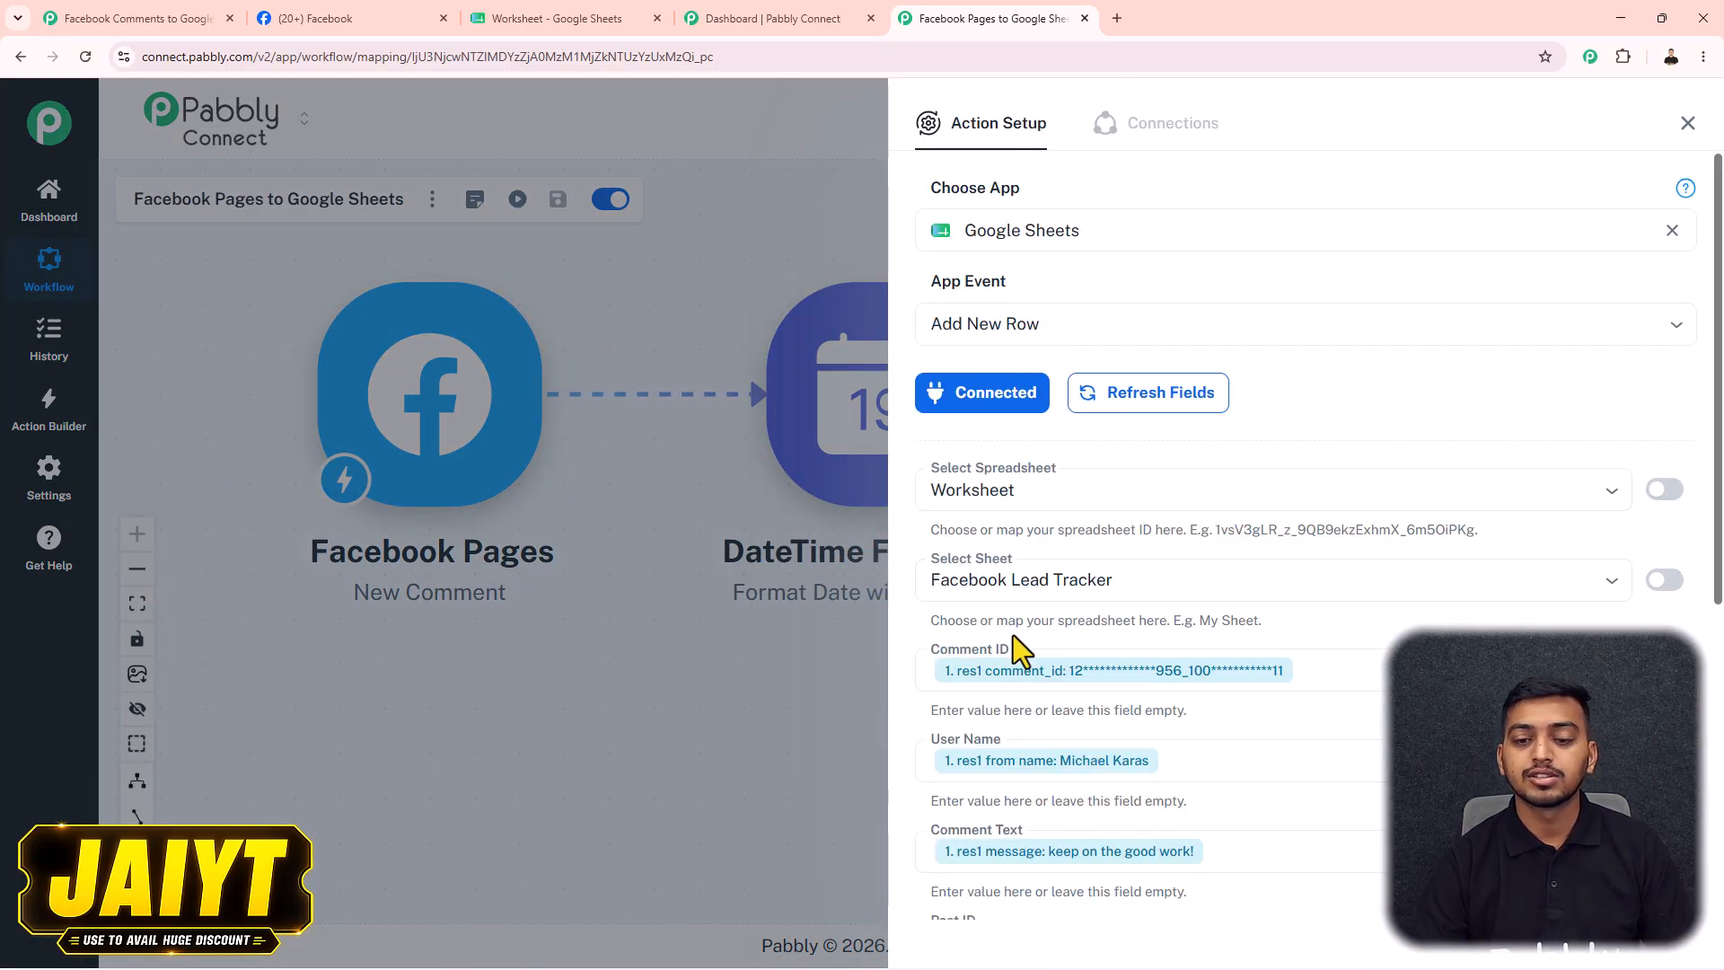
scroll(1013, 634, "down", 5)
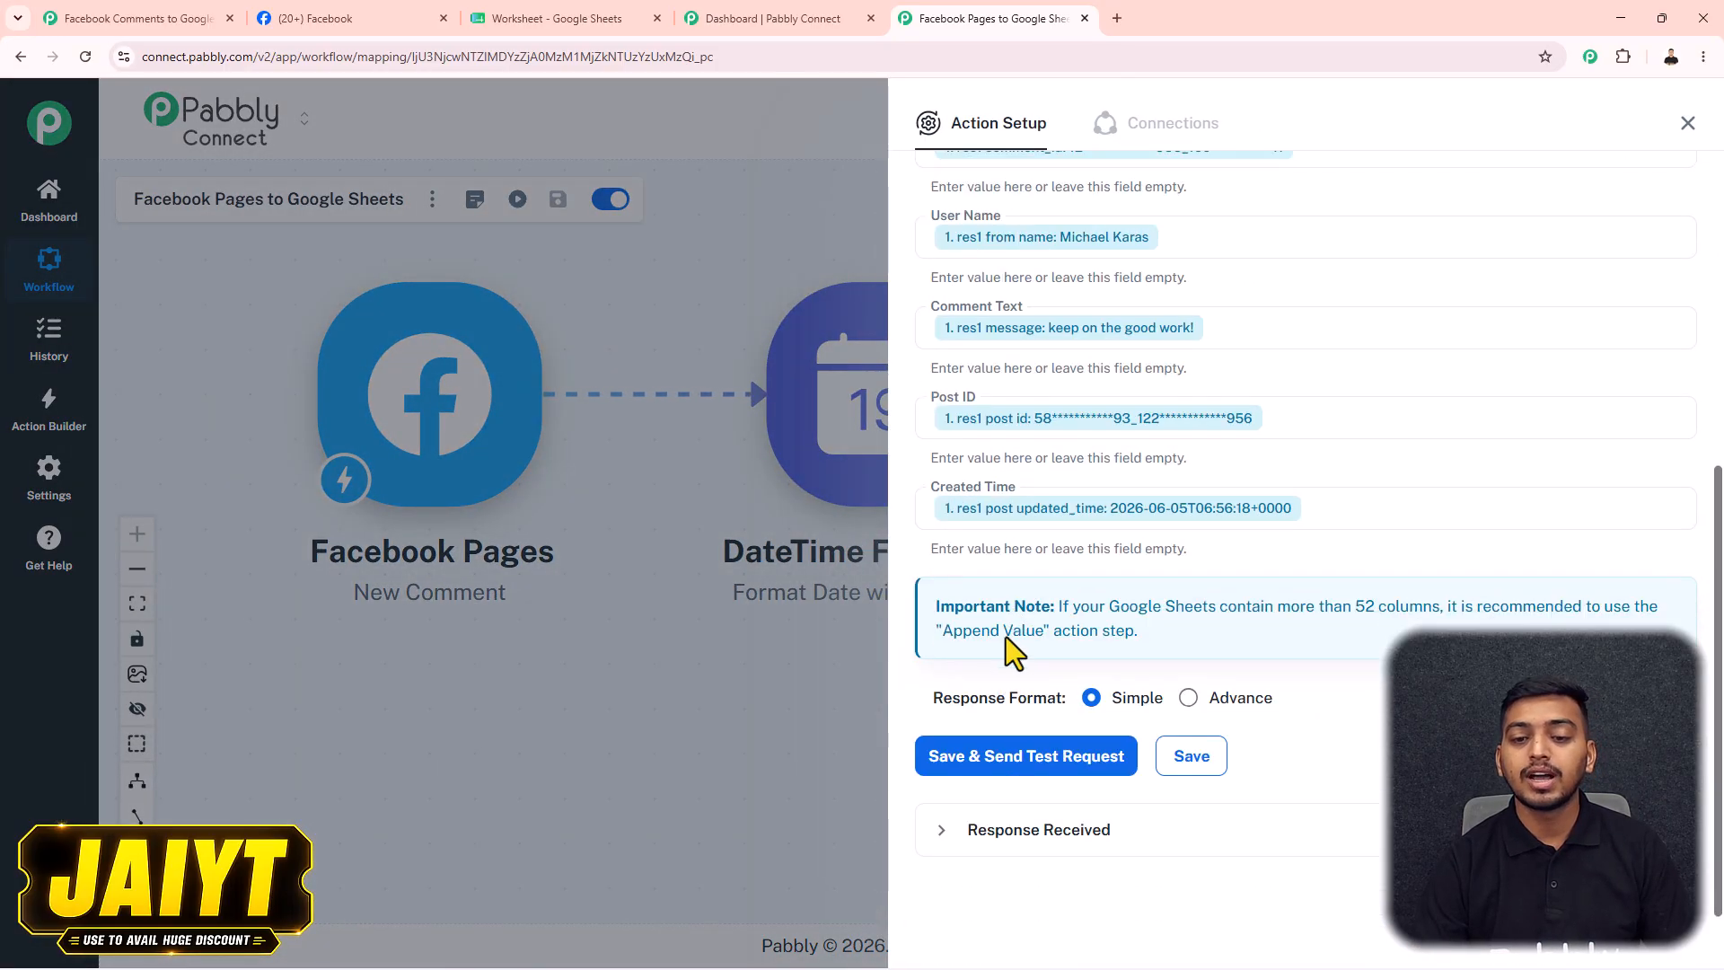
left_click(1005, 519)
key("BackSpace")
type("/")
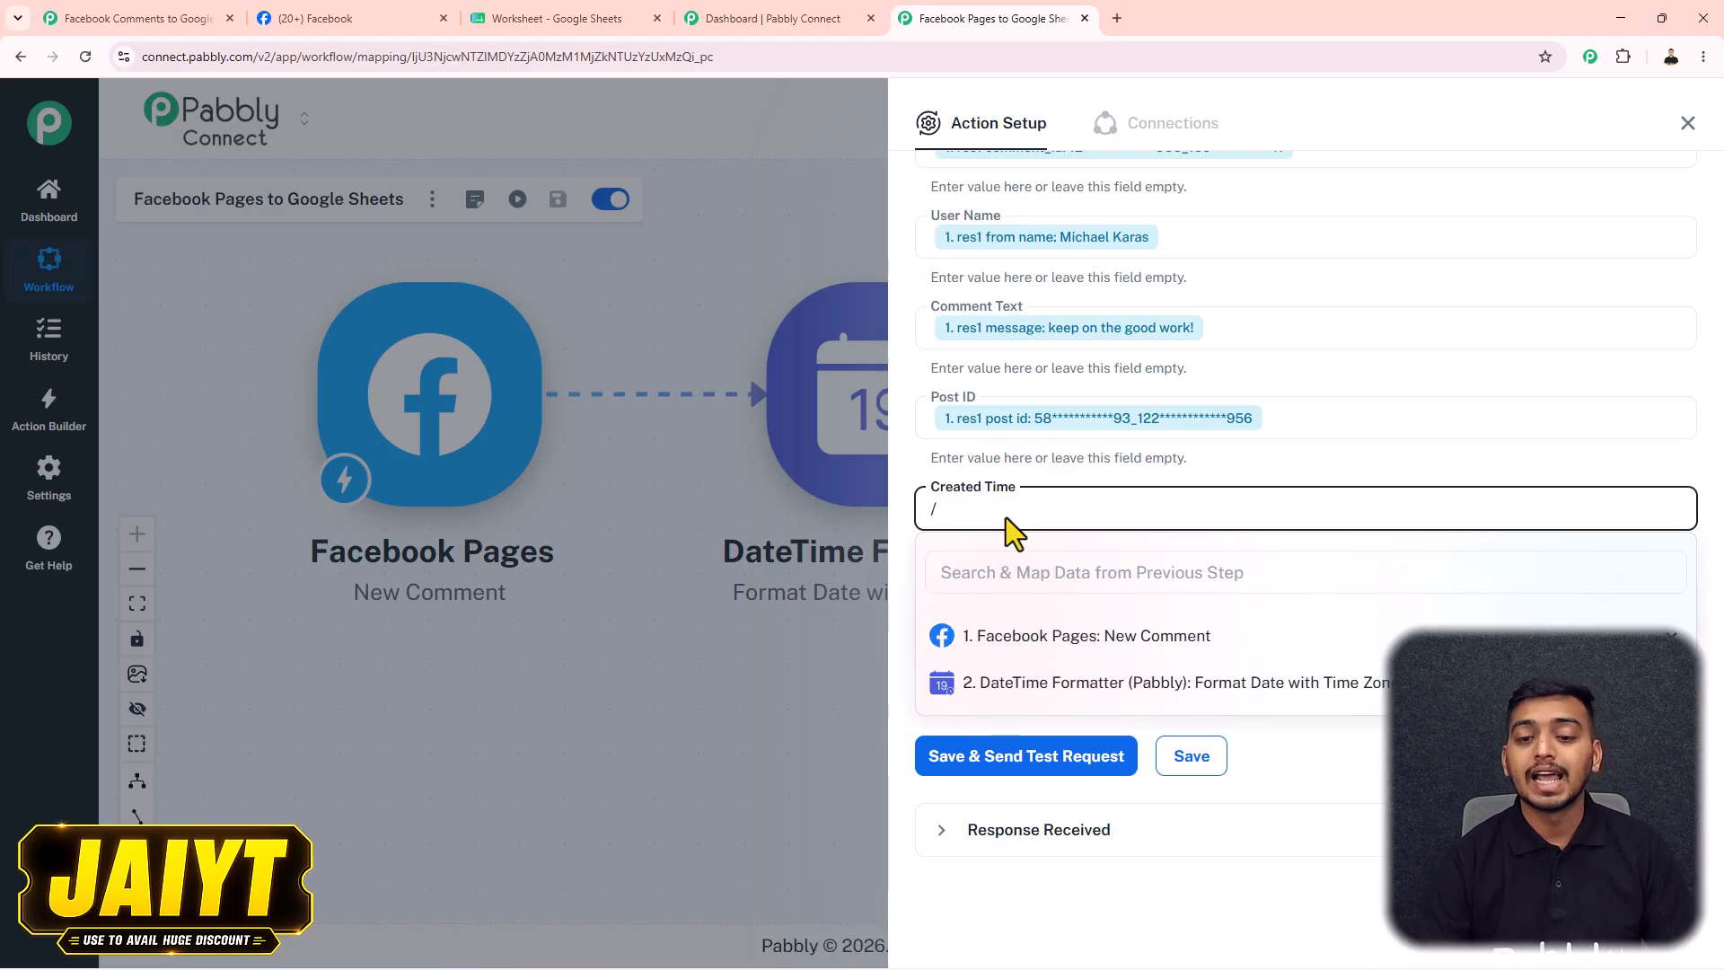
left_click(1056, 690)
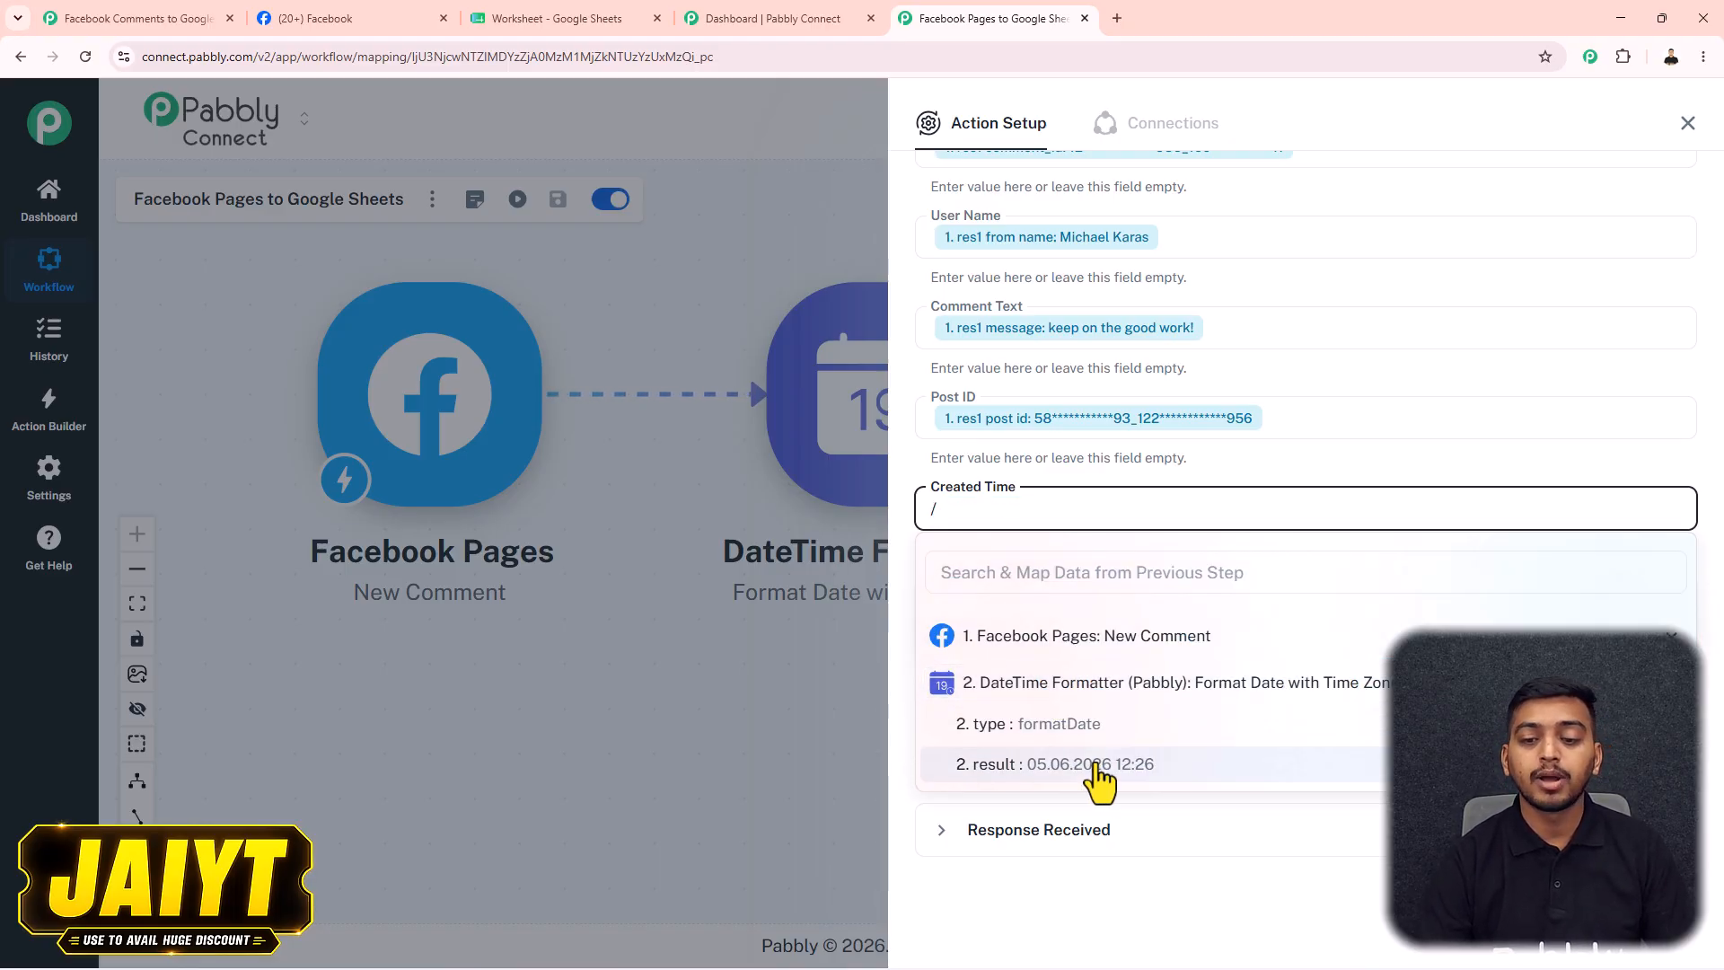
left_click(1097, 765)
Save the Google Sheets action with a test request, check the new row's Created Time in the worksheet, and close the action setup.
left_click(1043, 760)
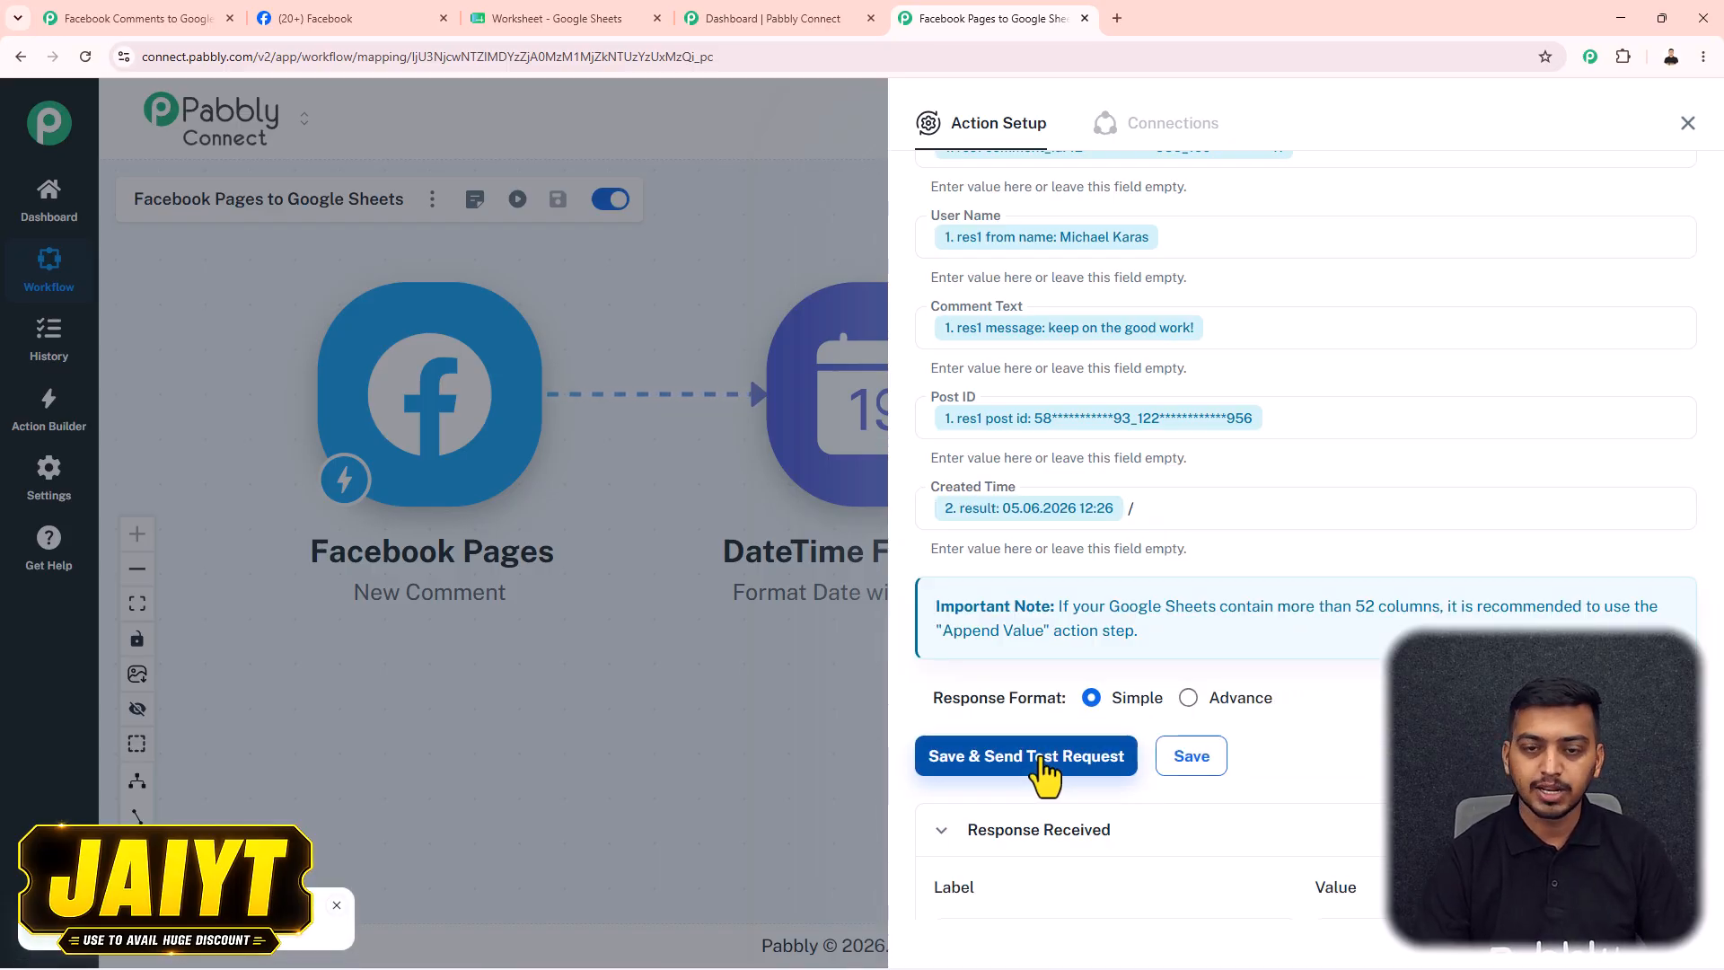
left_click(653, 11)
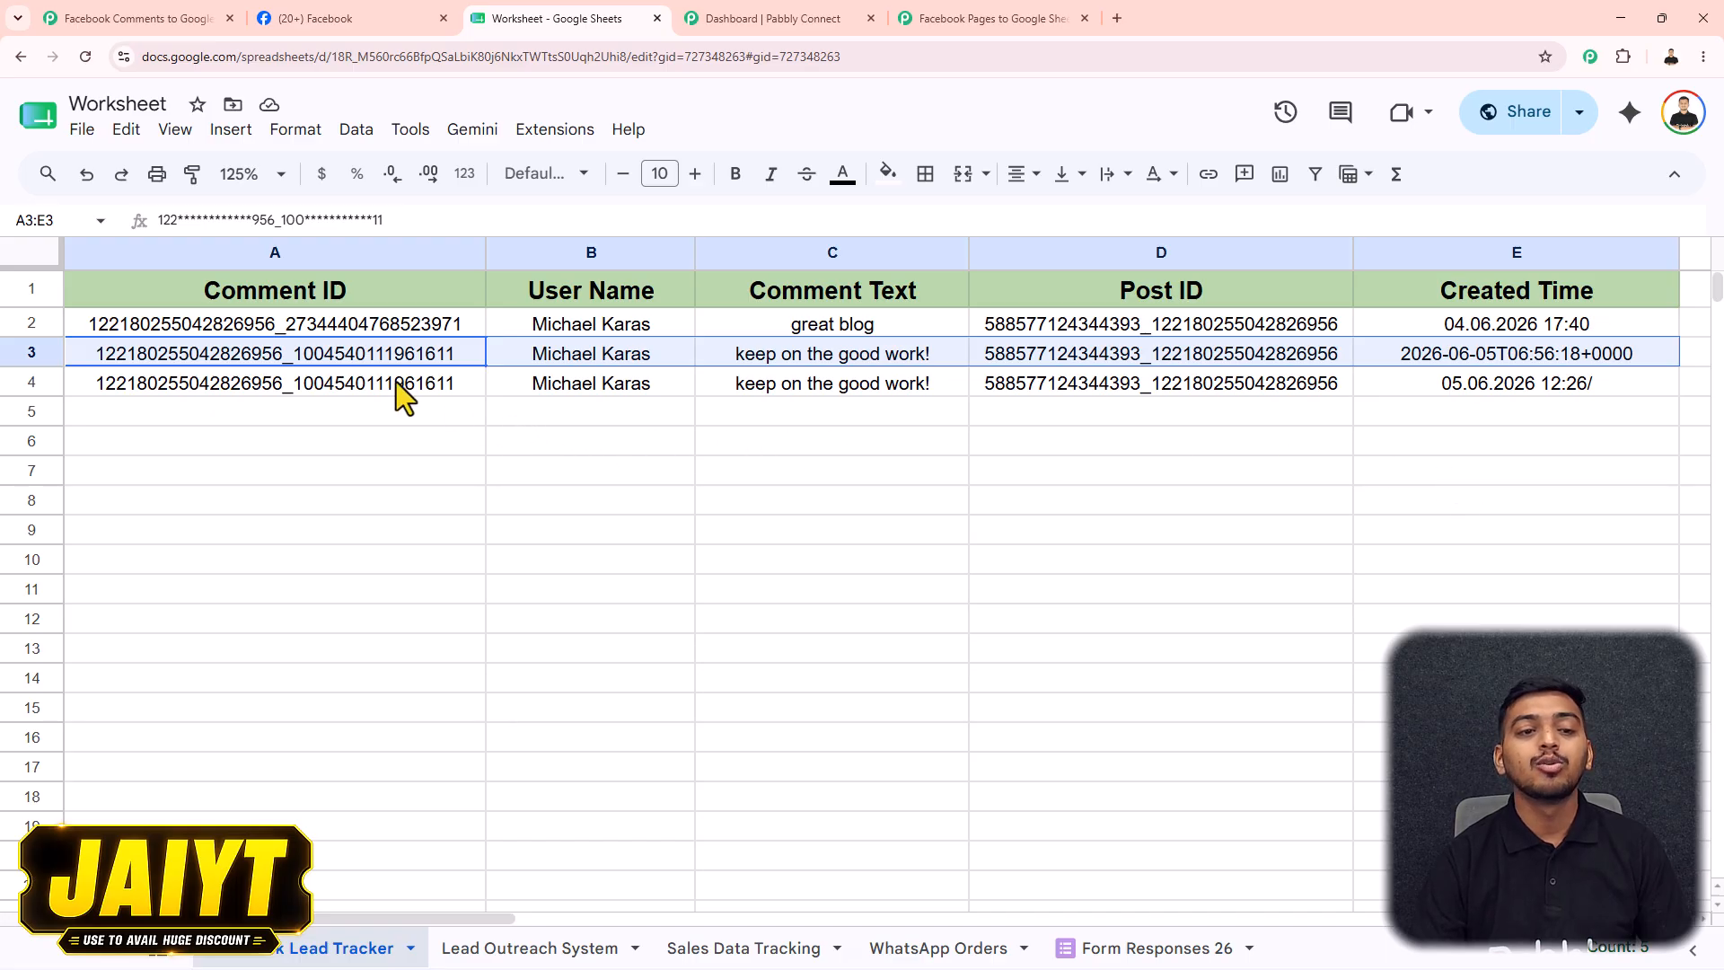
left_click(1441, 384)
double_click(1568, 393)
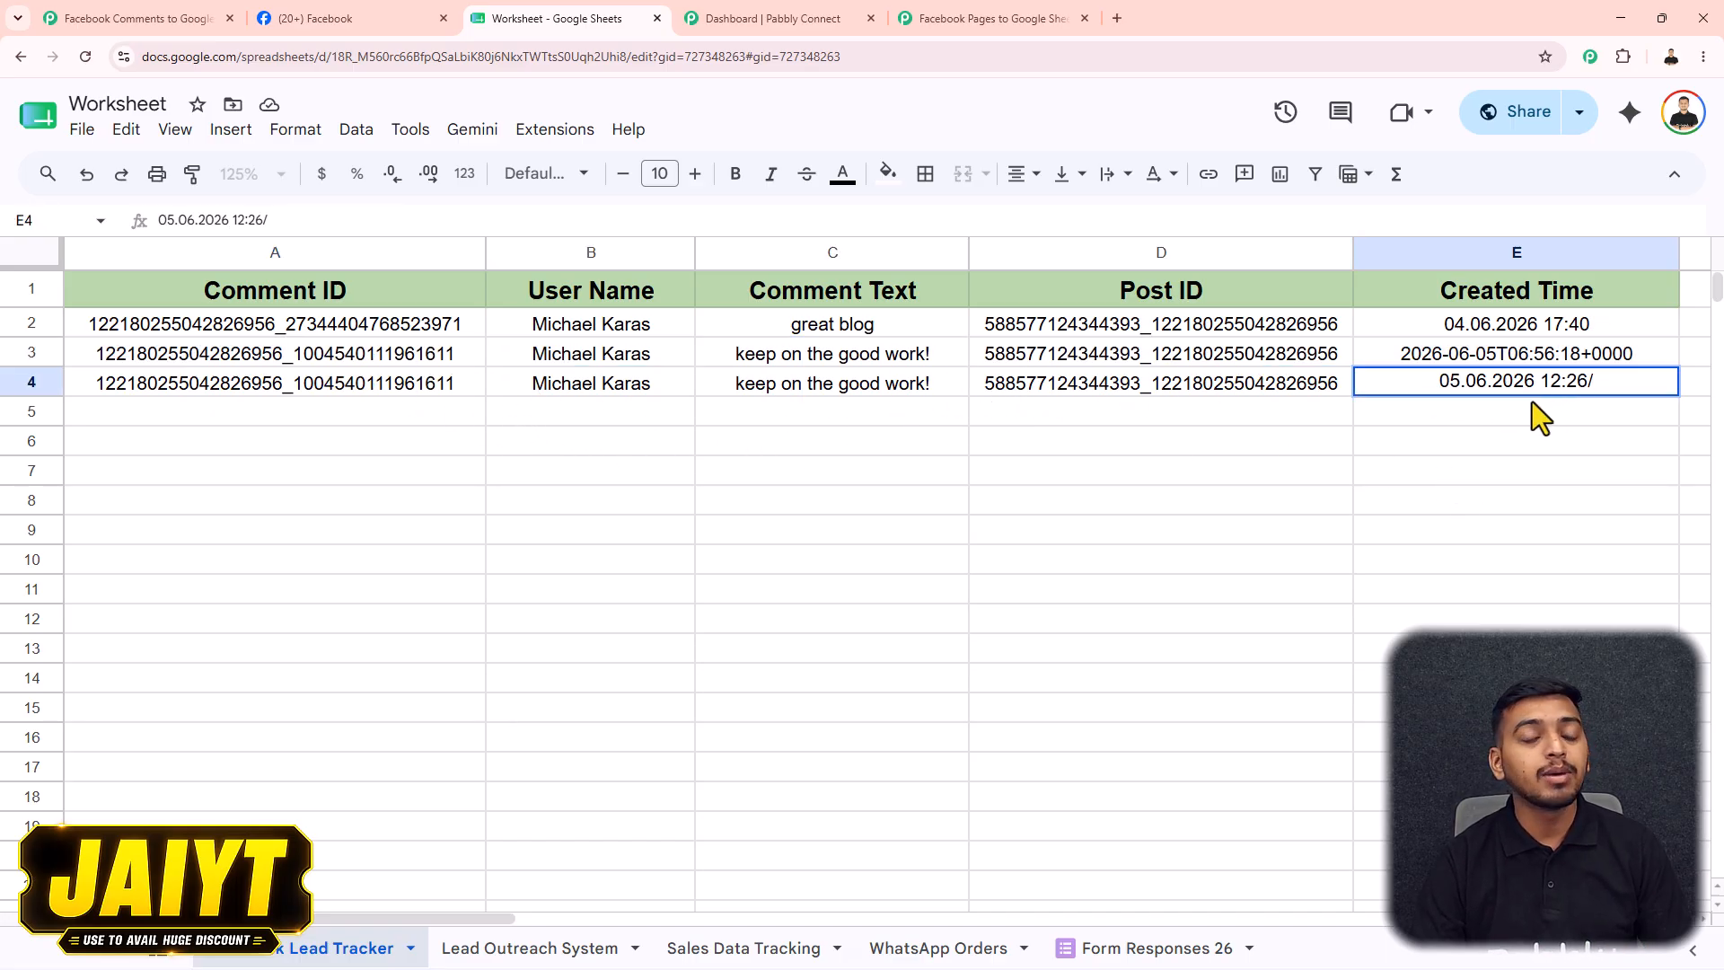
left_click(934, 16)
left_click(1688, 123)
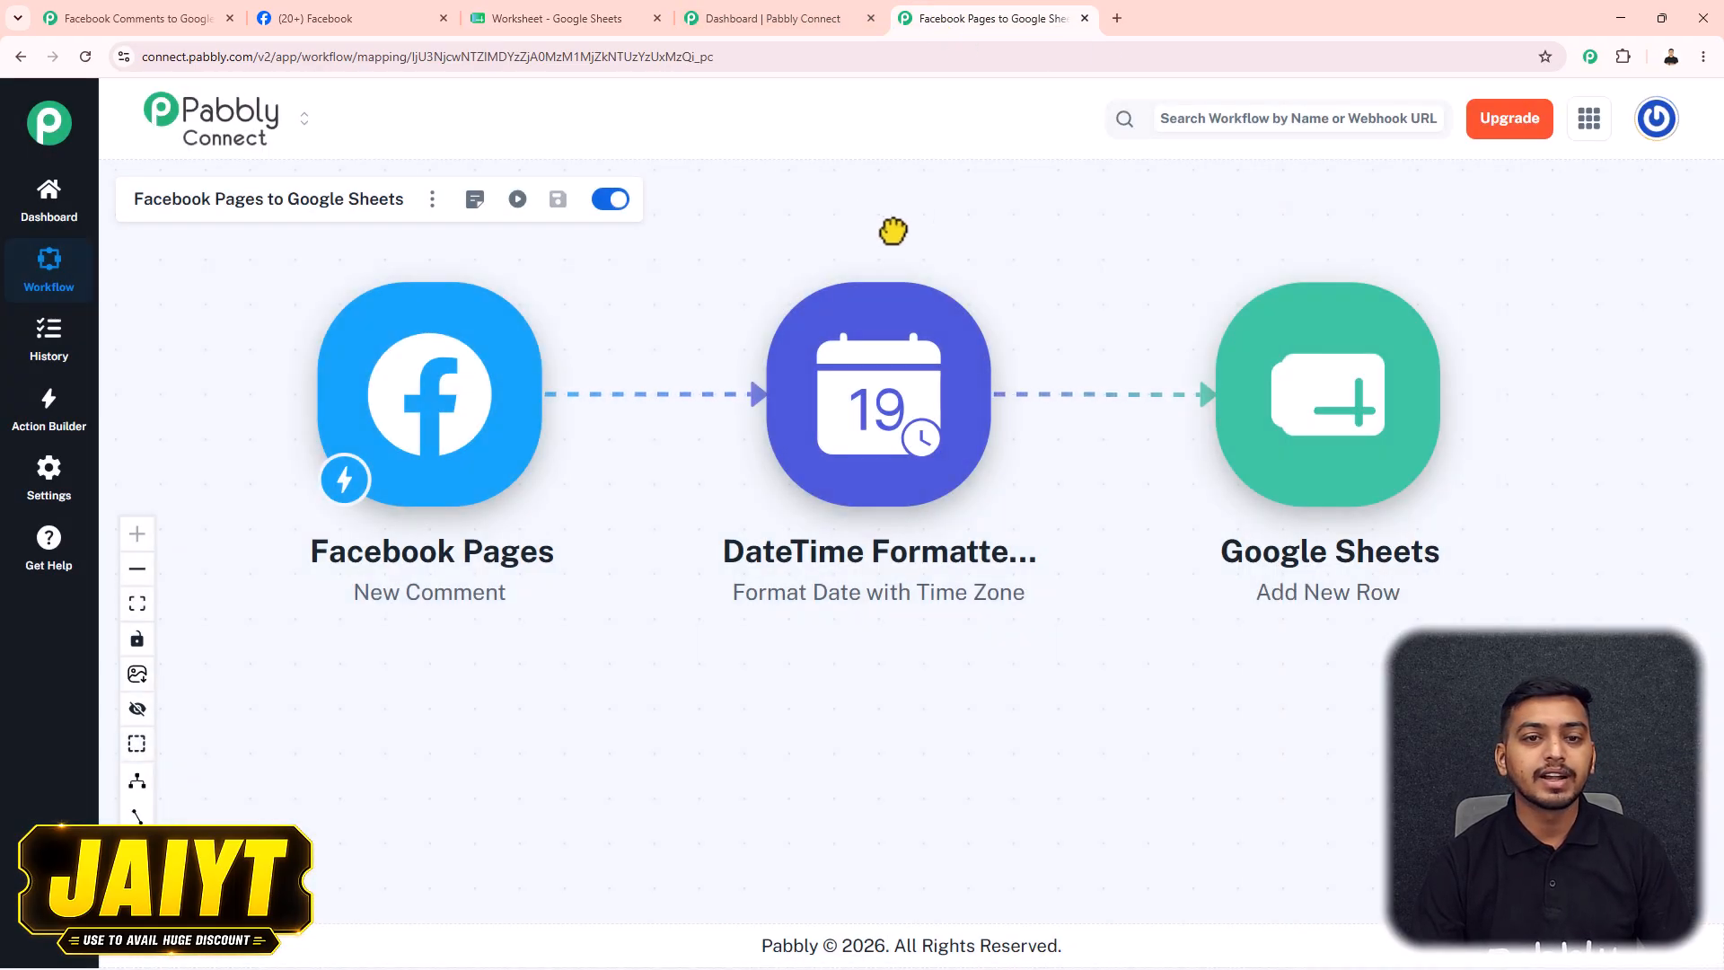